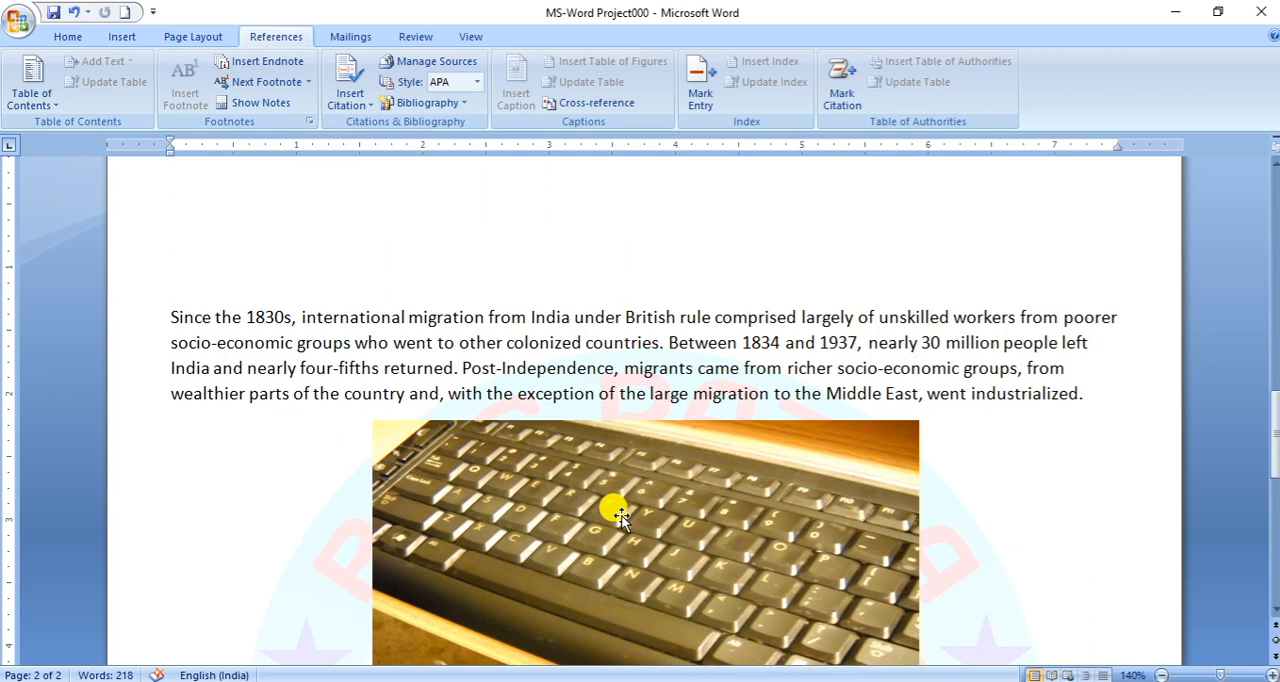
- Enter "The End" as the endnote text below the keyboard picture on page 2
{"action": "scroll", "coordinate": [621, 515], "scroll_direction": "down", "scroll_amount": 5}
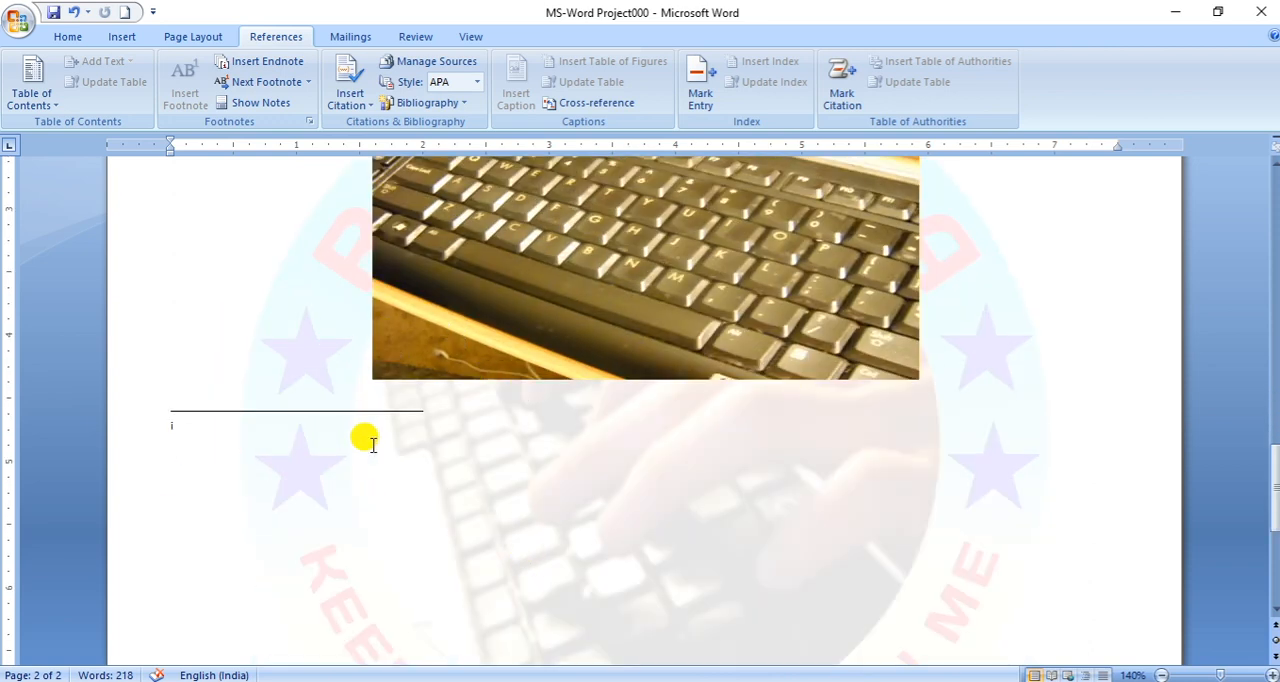
{"action": "type", "text": "The "}
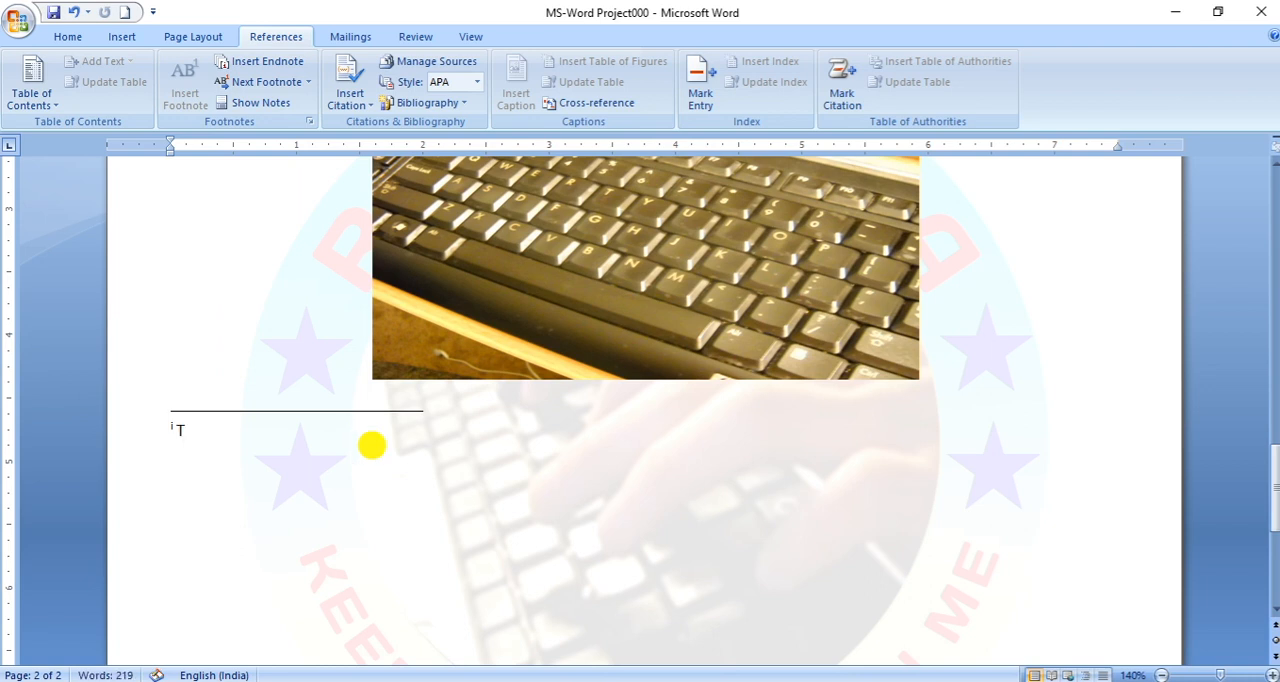
{"action": "type", "text": "End"}
- Try centre alignment on the endnote "The End" and return it to left alignment
{"action": "left_click_drag", "start_coordinate": [240, 430], "coordinate": [168, 432]}
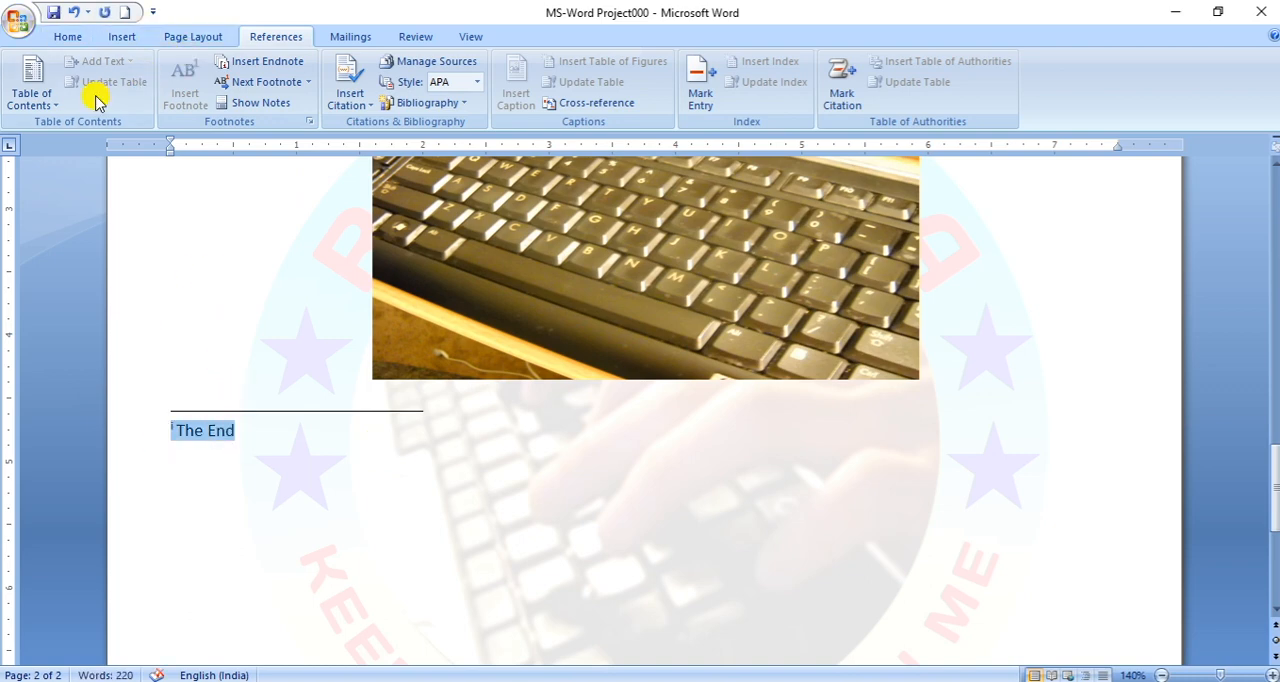
{"action": "left_click", "coordinate": [68, 37]}
{"action": "left_click", "coordinate": [436, 97]}
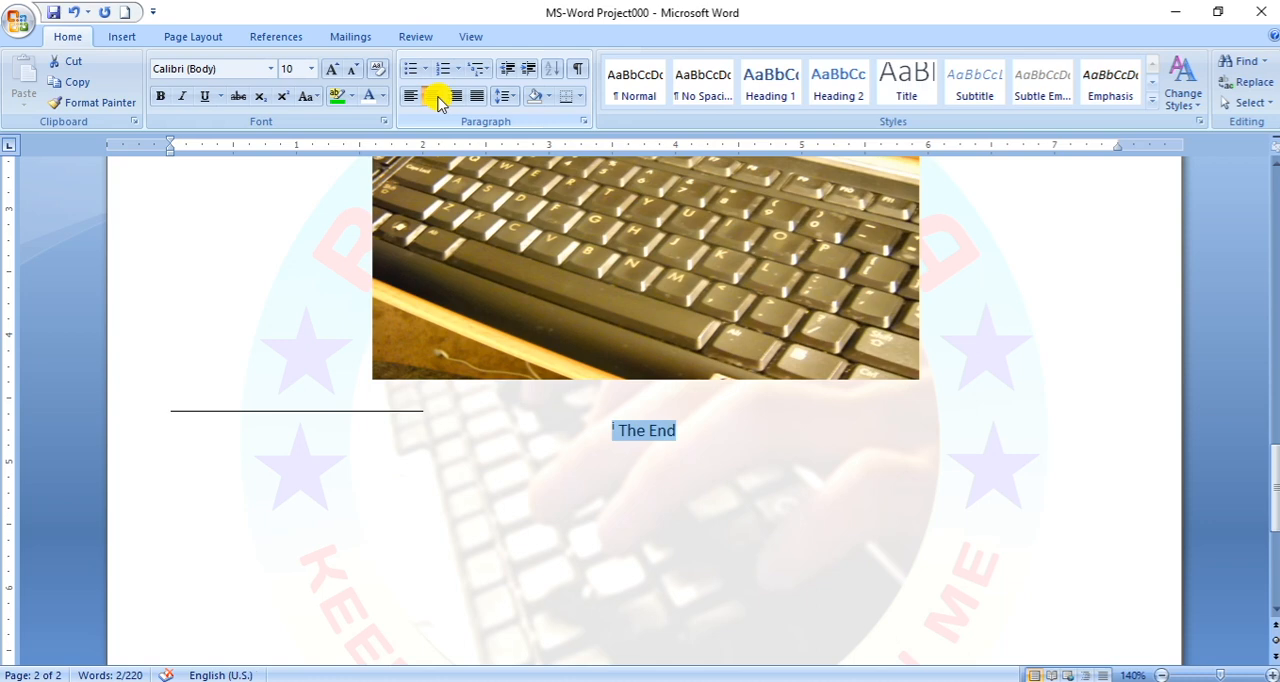
{"action": "left_click", "coordinate": [413, 96]}
{"action": "left_click", "coordinate": [299, 440]}
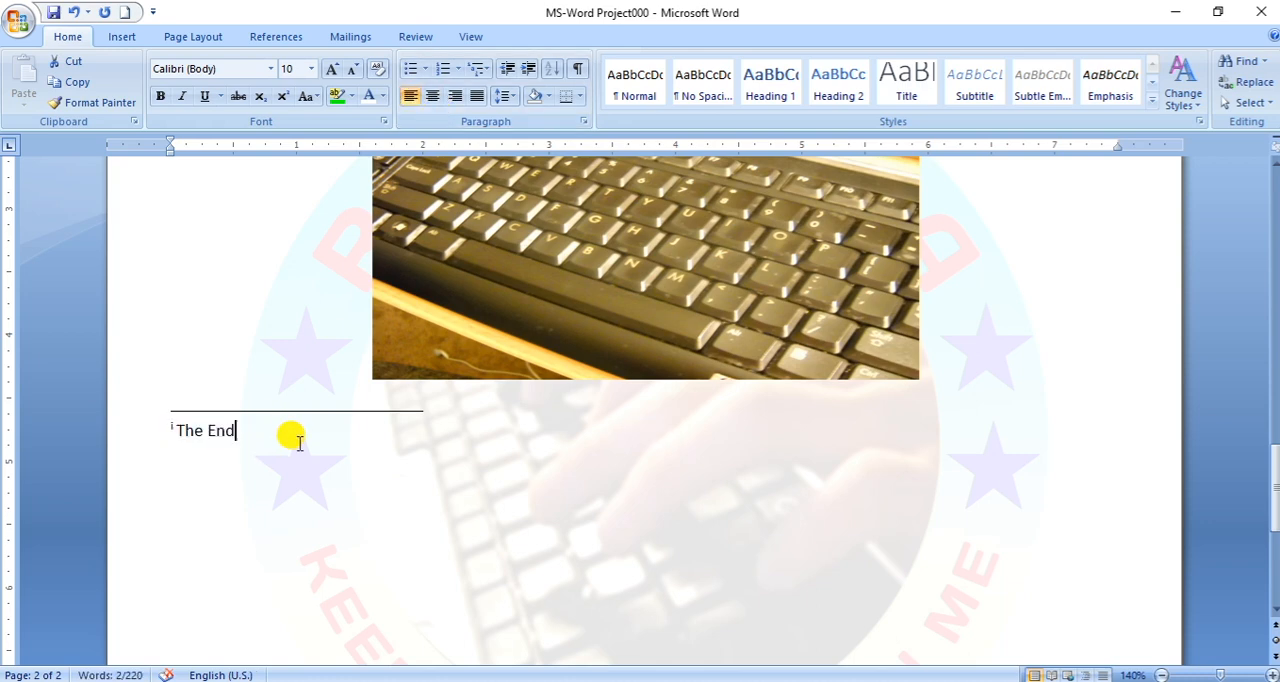
- Go to the next footnote and display the document's footnote area
{"action": "left_click", "coordinate": [270, 40]}
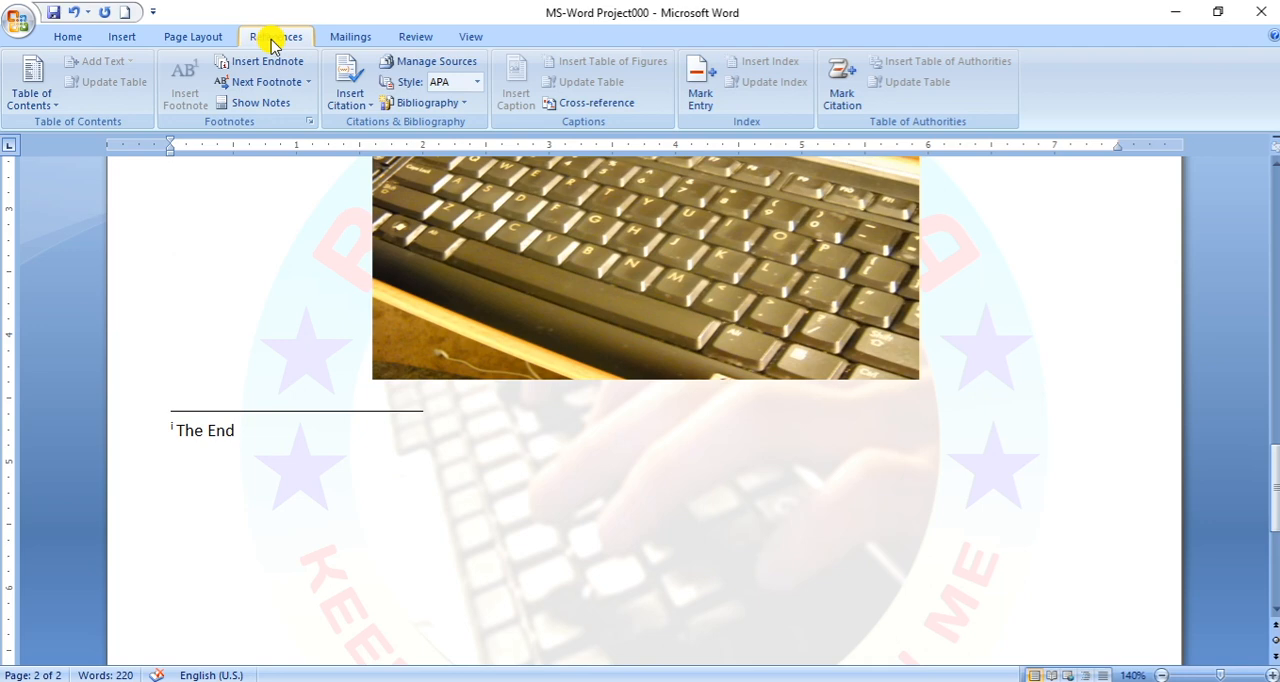
{"action": "left_click", "coordinate": [285, 84]}
{"action": "left_click", "coordinate": [285, 88]}
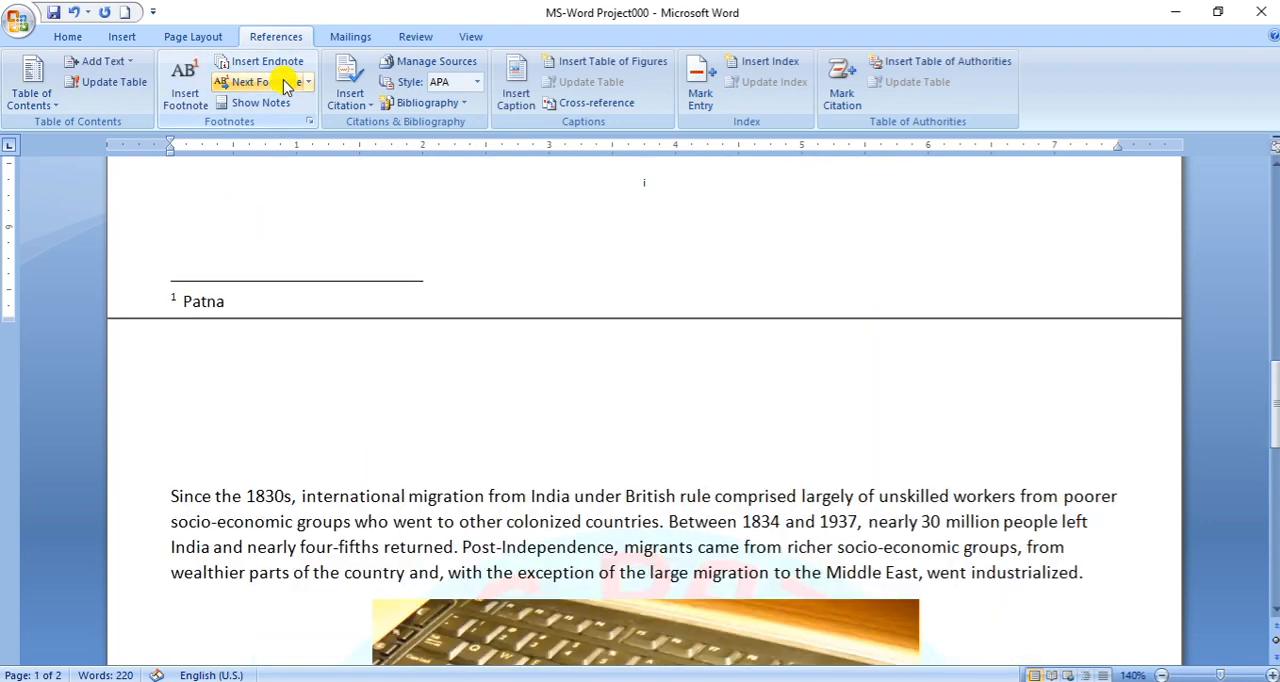
{"action": "key", "text": "Return"}
{"action": "scroll", "coordinate": [674, 333], "scroll_direction": "up", "scroll_amount": 1}
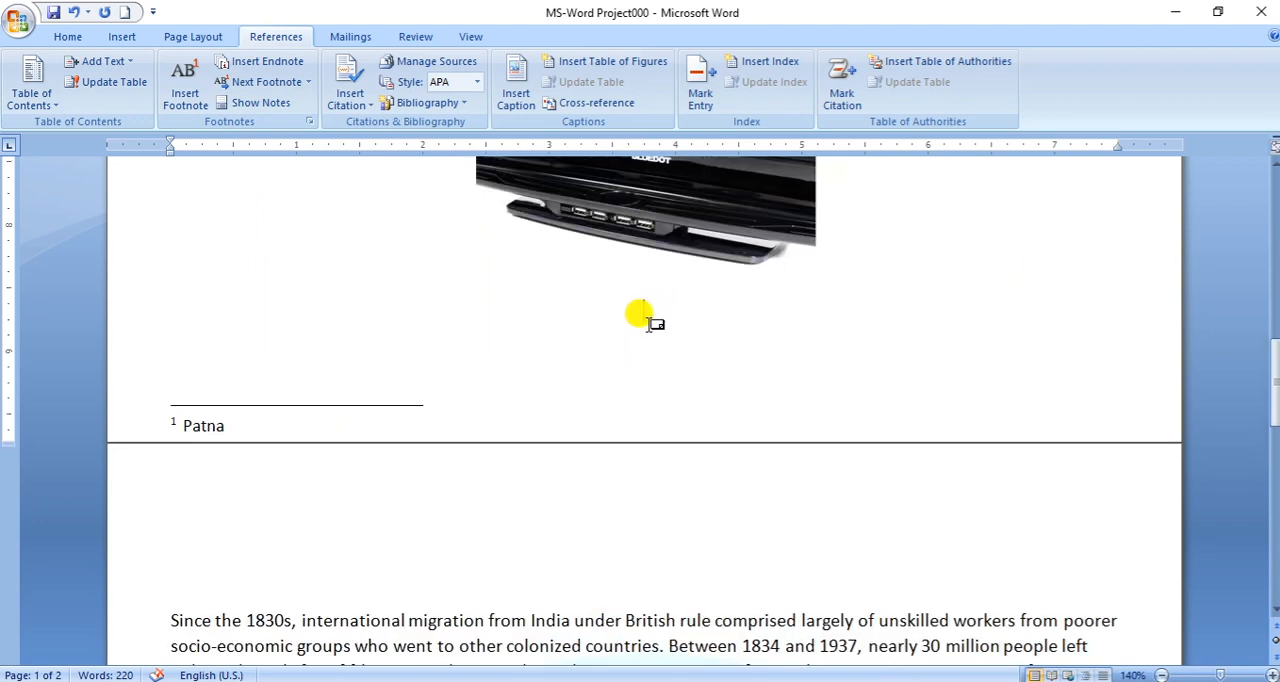
{"action": "left_click", "coordinate": [281, 106]}
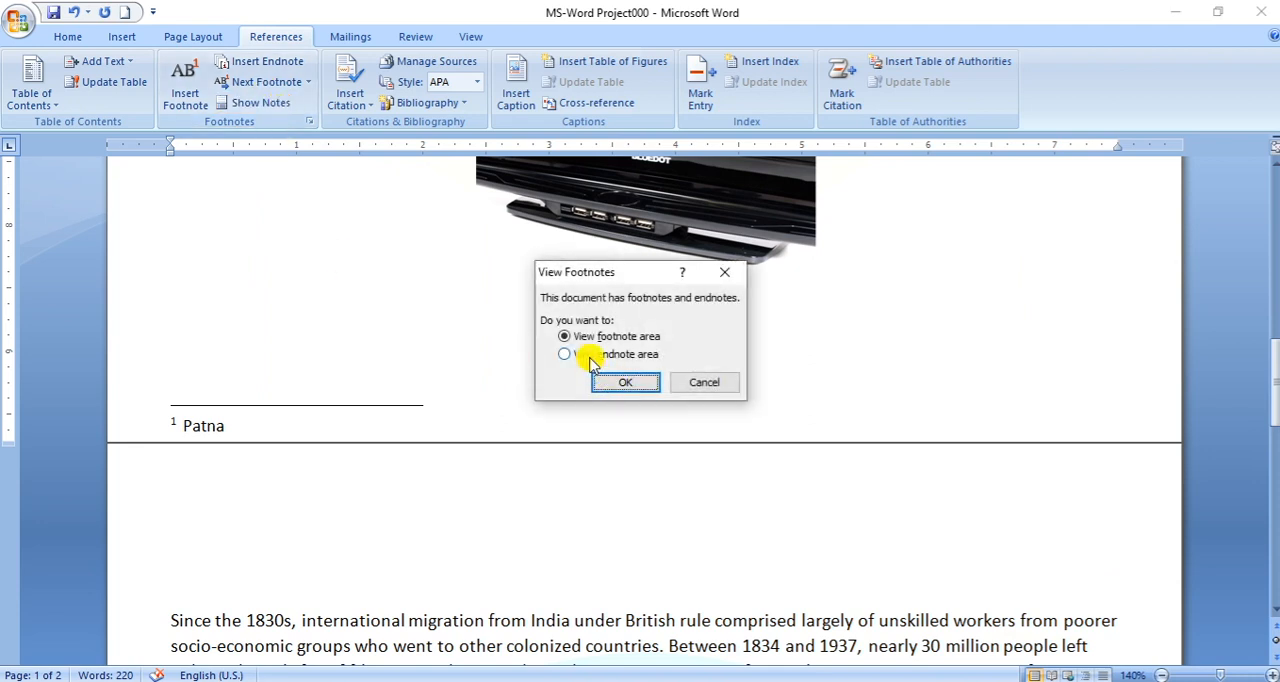
{"action": "left_click", "coordinate": [640, 388]}
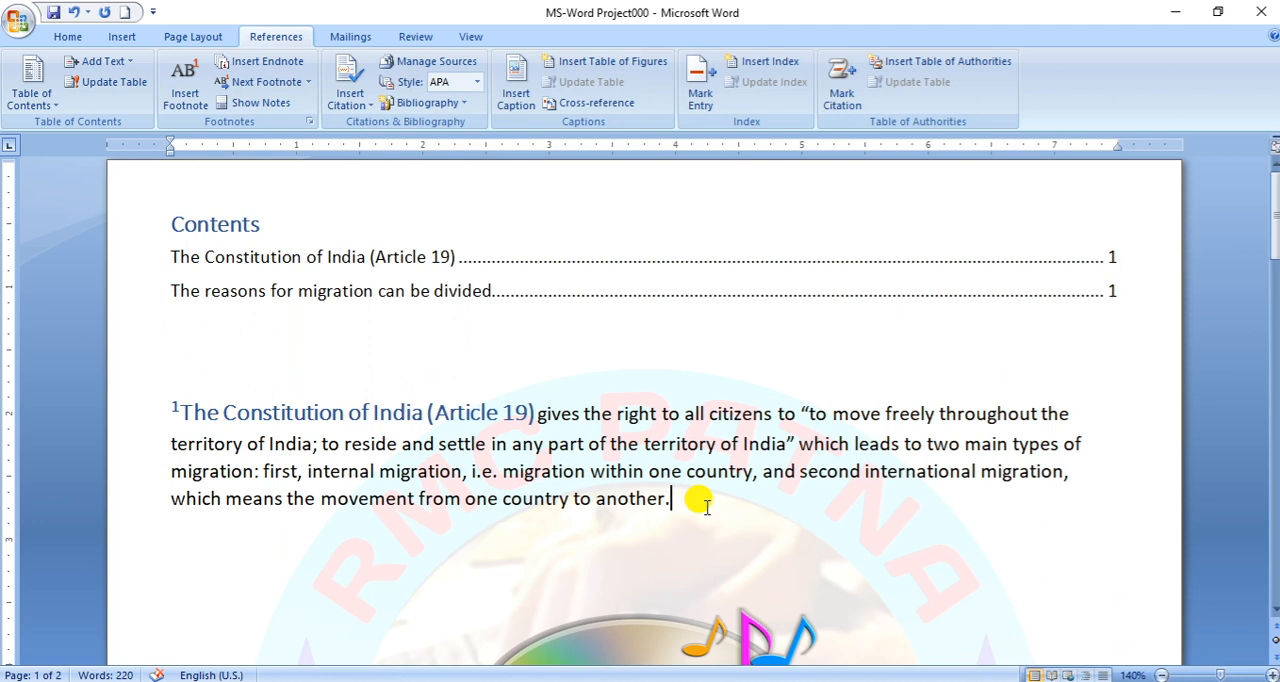
- Start a new citation source at the end of the Article 19 paragraph, with type Book and language Default
{"action": "left_click", "coordinate": [366, 107]}
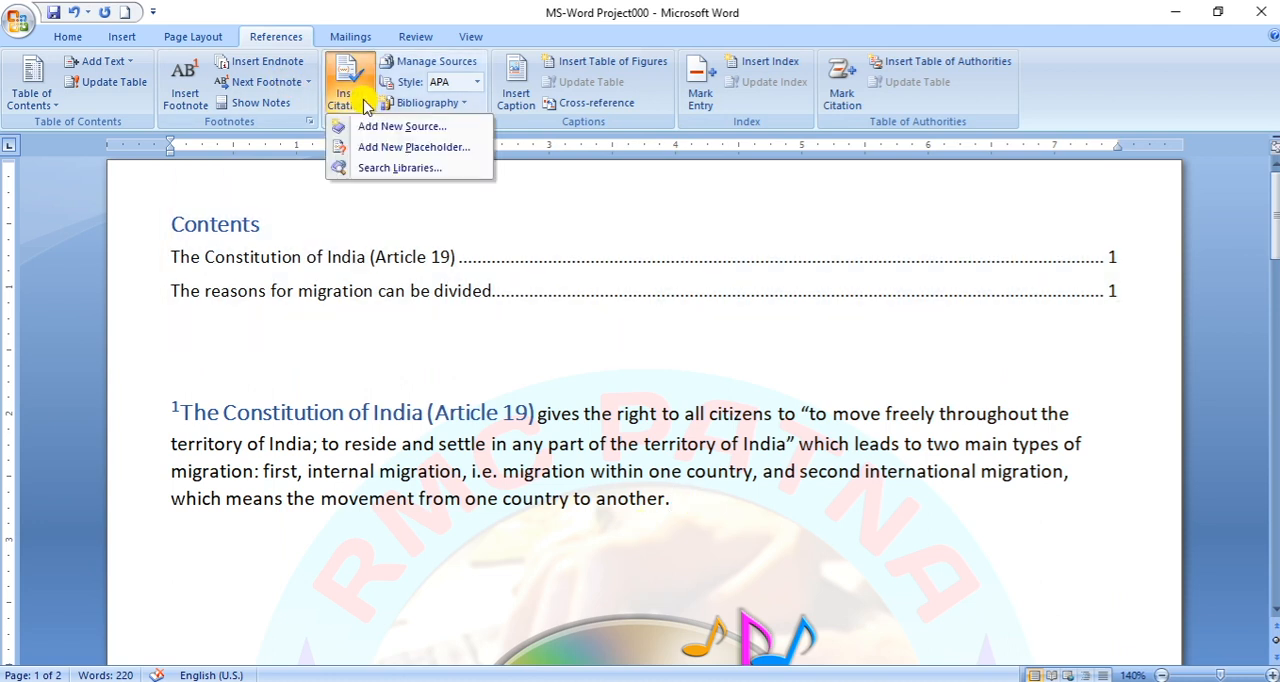
{"action": "left_click", "coordinate": [380, 127]}
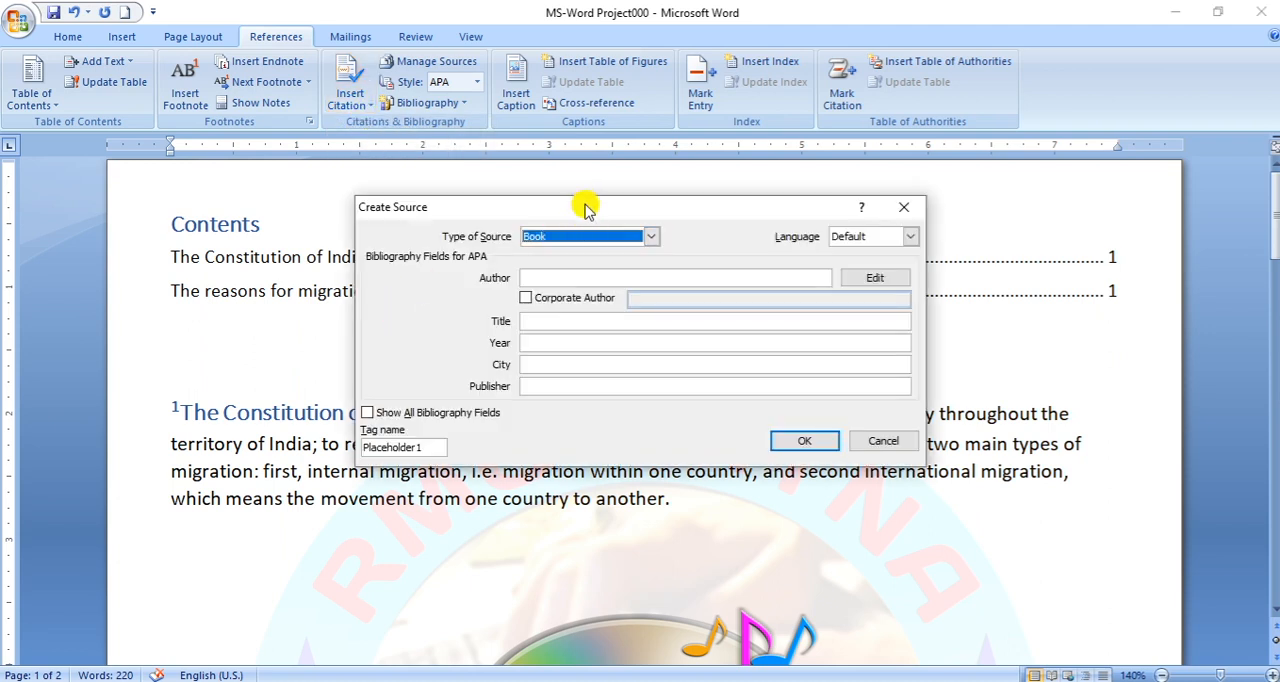
{"action": "left_click_drag", "start_coordinate": [577, 203], "coordinate": [617, 183]}
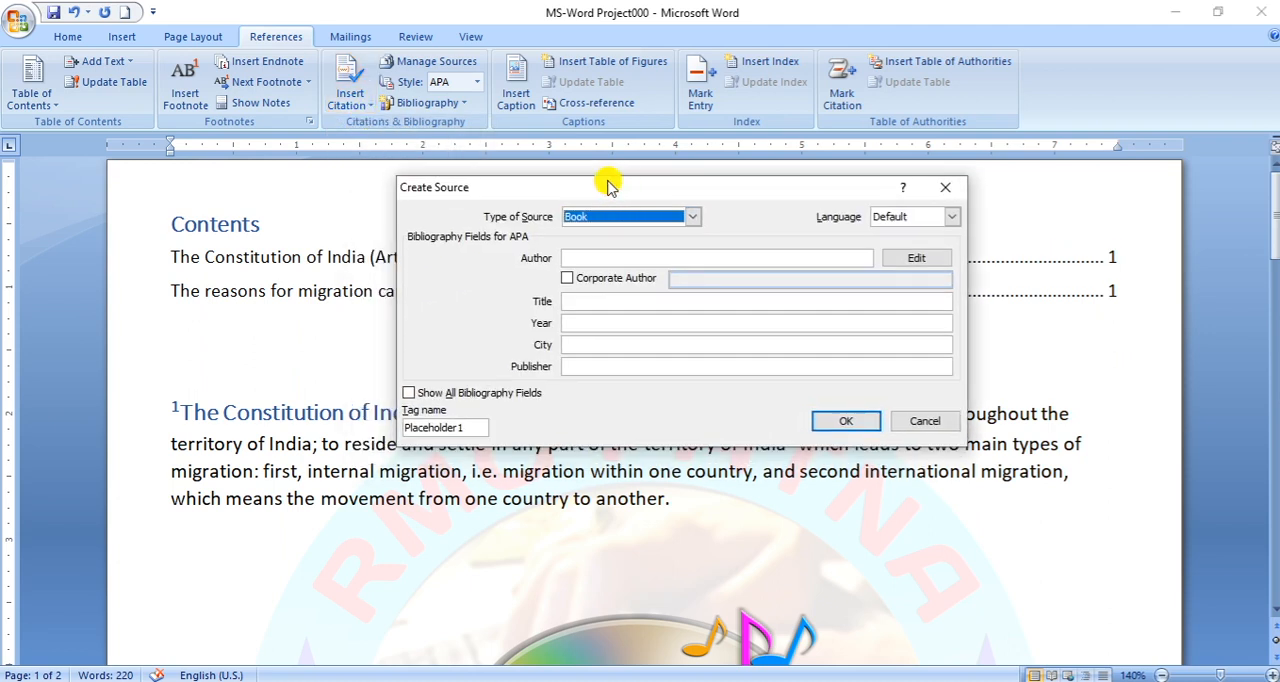
{"action": "left_click", "coordinate": [692, 216]}
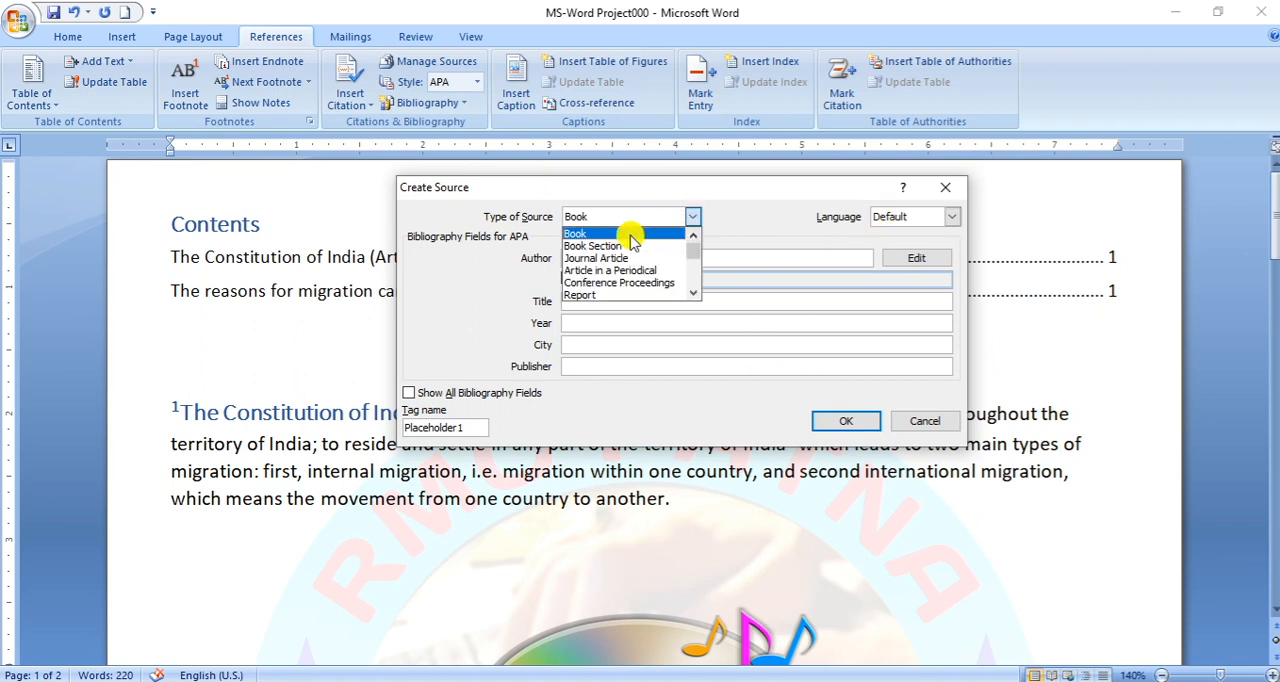
{"action": "scroll", "coordinate": [620, 272], "scroll_direction": "down", "scroll_amount": 1}
{"action": "scroll", "coordinate": [620, 275], "scroll_direction": "down", "scroll_amount": 3}
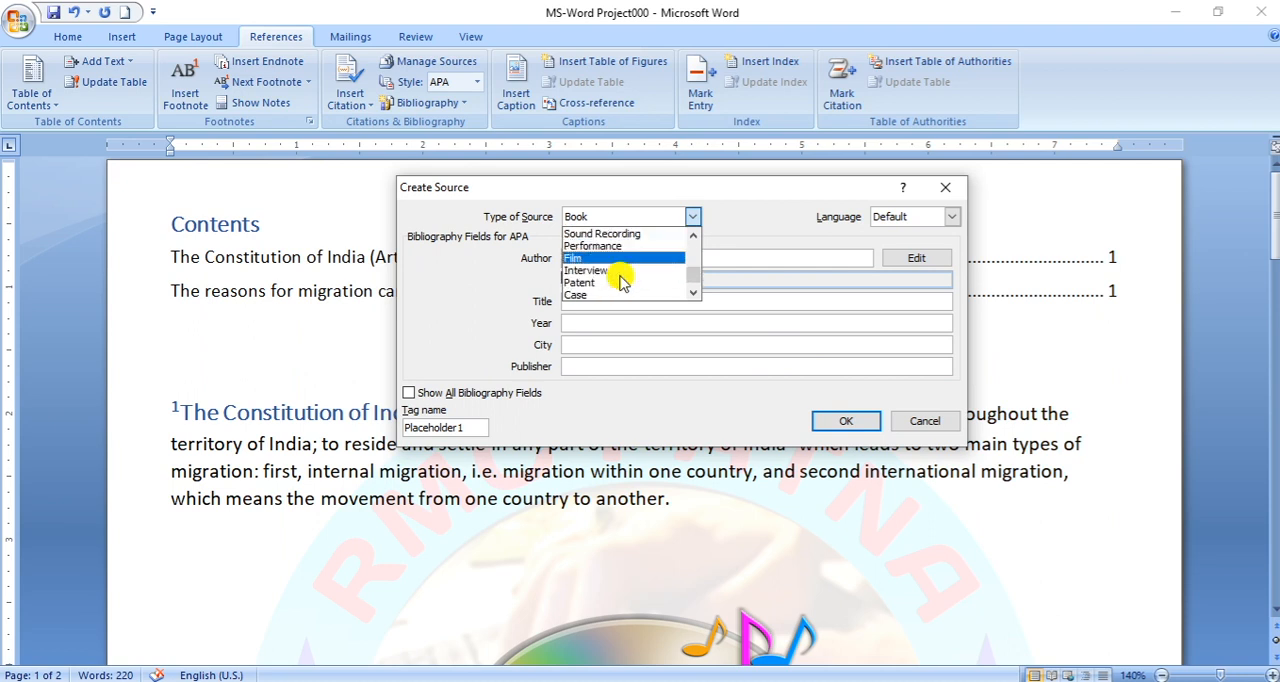
{"action": "scroll", "coordinate": [622, 283], "scroll_direction": "down", "scroll_amount": 1}
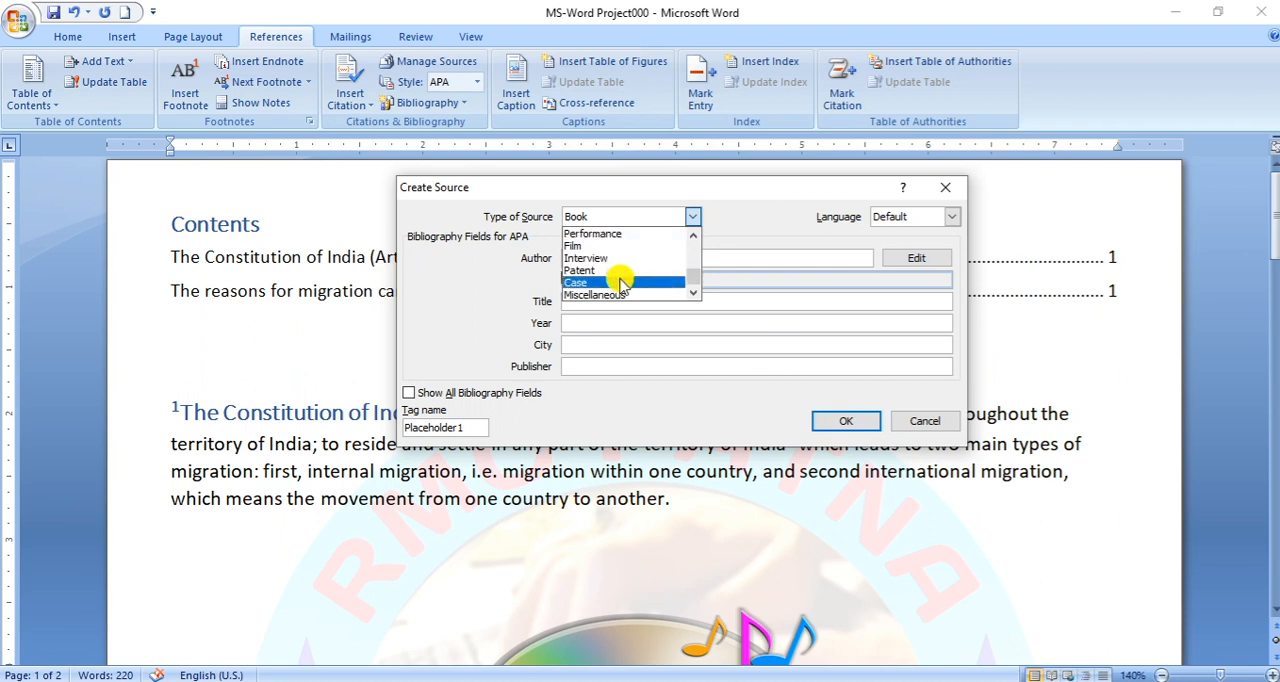
{"action": "scroll", "coordinate": [622, 284], "scroll_direction": "up", "scroll_amount": 2}
{"action": "scroll", "coordinate": [622, 284], "scroll_direction": "up", "scroll_amount": 3}
{"action": "scroll", "coordinate": [622, 284], "scroll_direction": "up", "scroll_amount": 6}
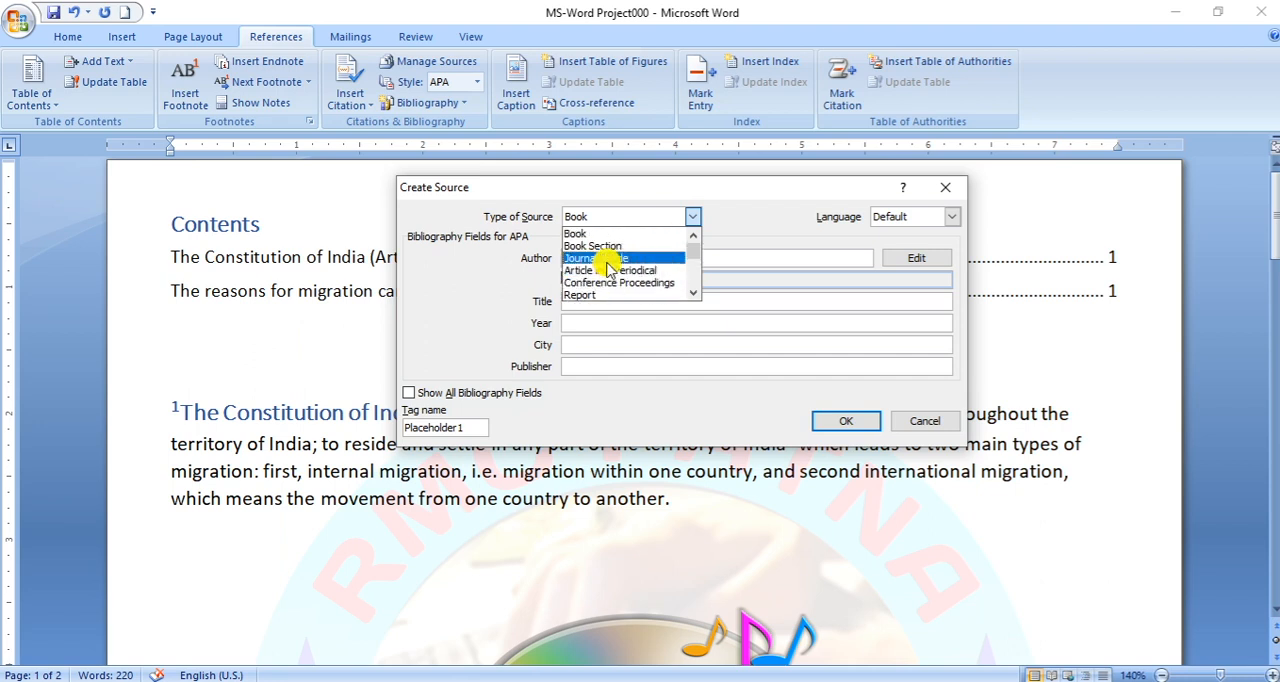
{"action": "left_click", "coordinate": [588, 232]}
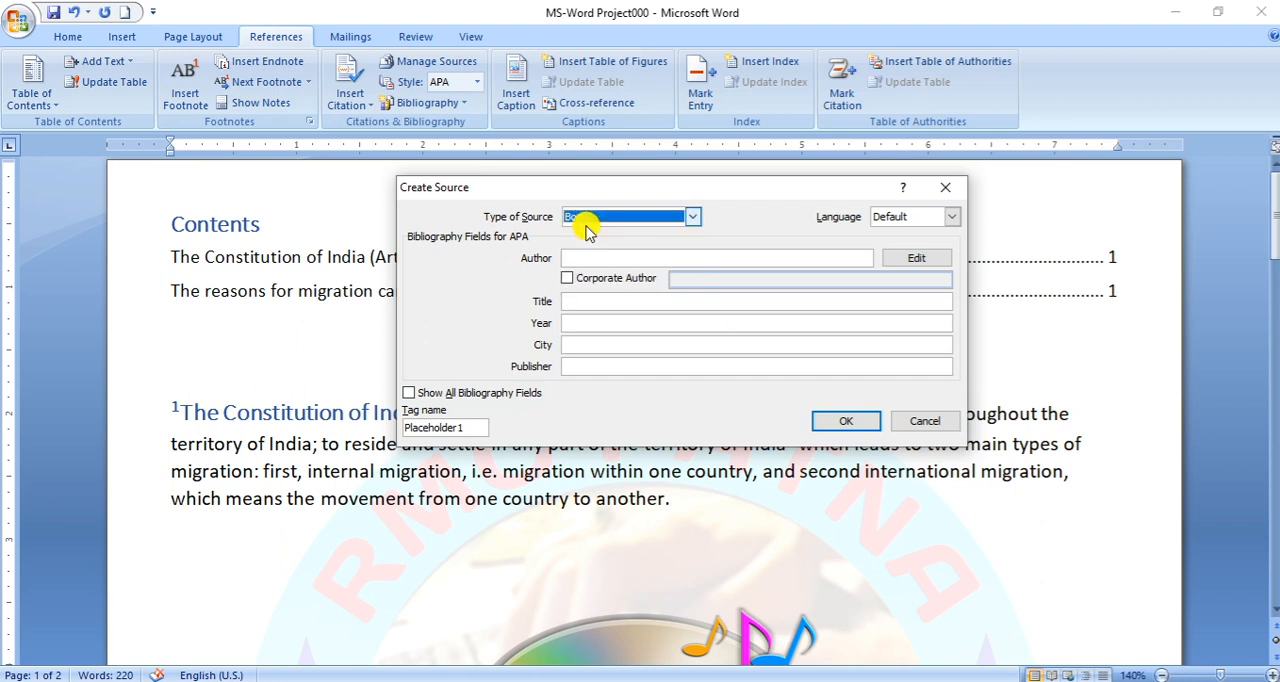
{"action": "left_click", "coordinate": [953, 217]}
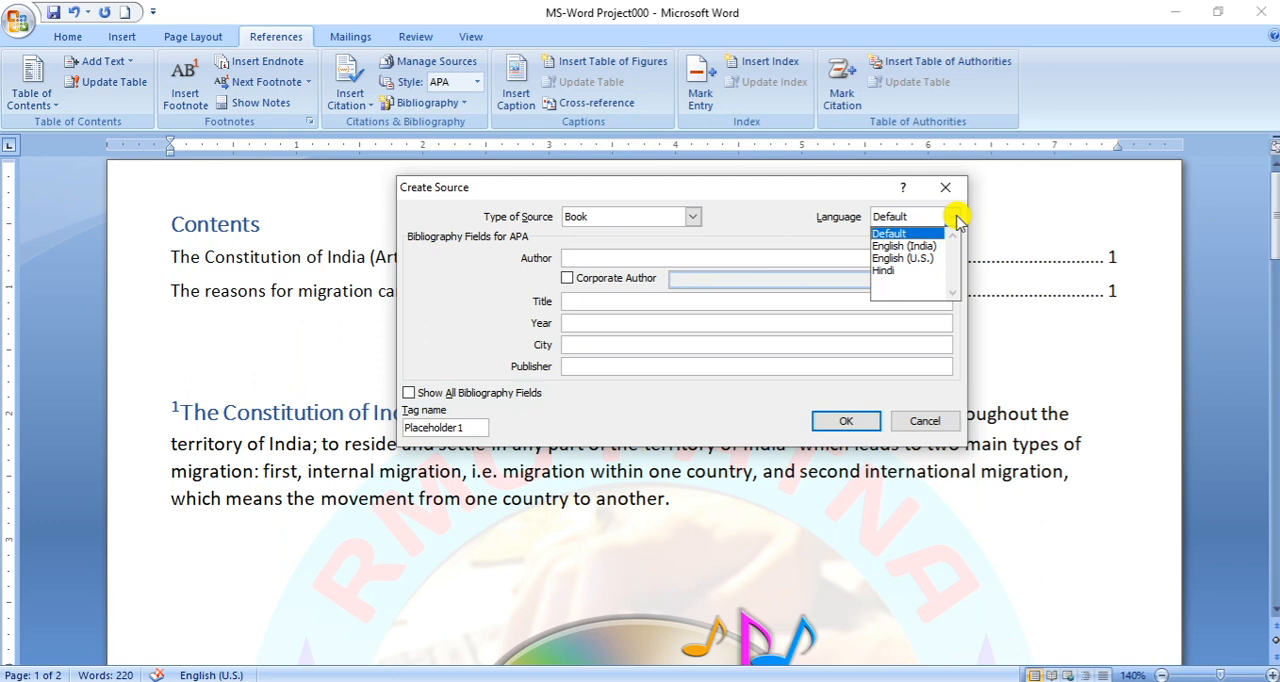
{"action": "left_click", "coordinate": [955, 218]}
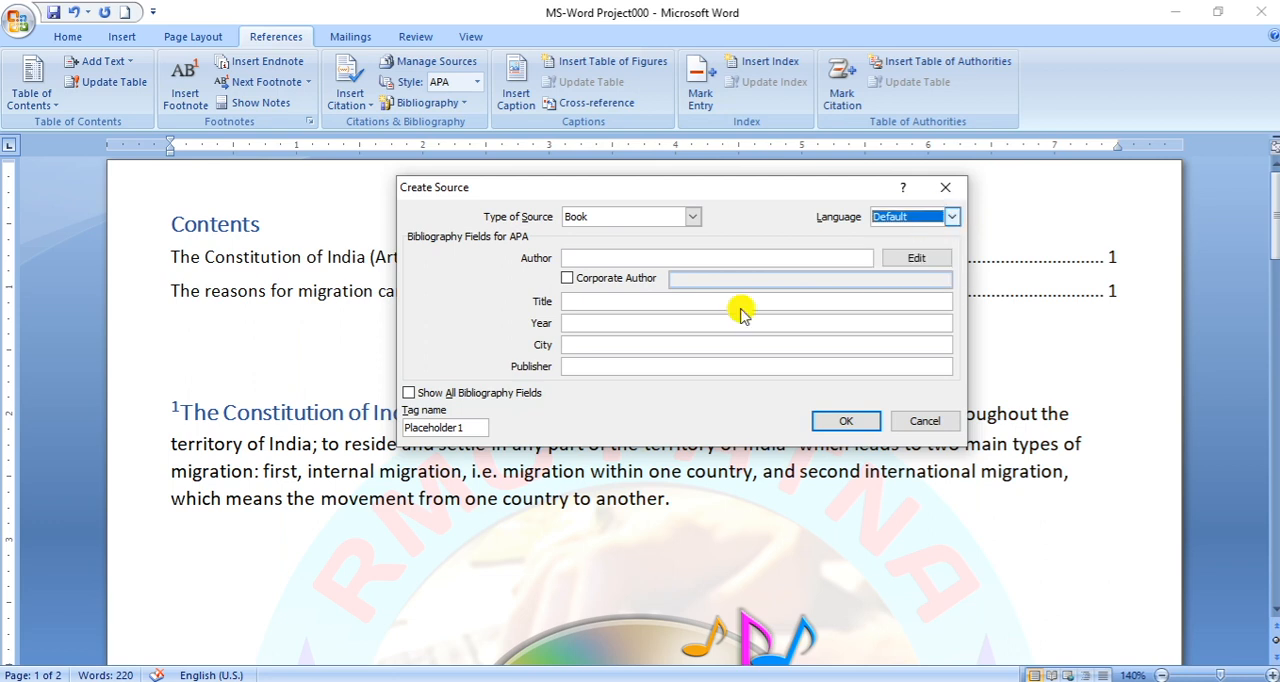
- Fill in the source with the author's initials, title RMC Patna, year 2021, city Patna and publisher K.Road, and insert its citation
{"action": "left_click", "coordinate": [628, 256]}
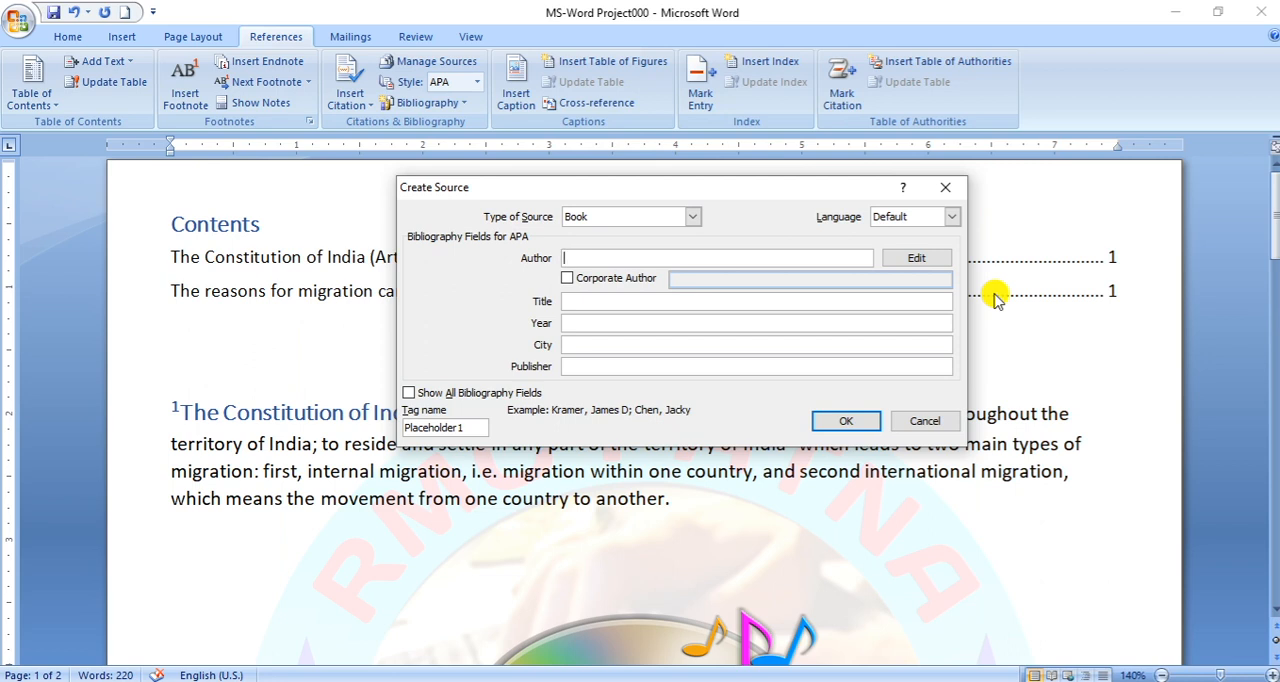
{"action": "type", "text": "DK"}
{"action": "left_click", "coordinate": [587, 300]}
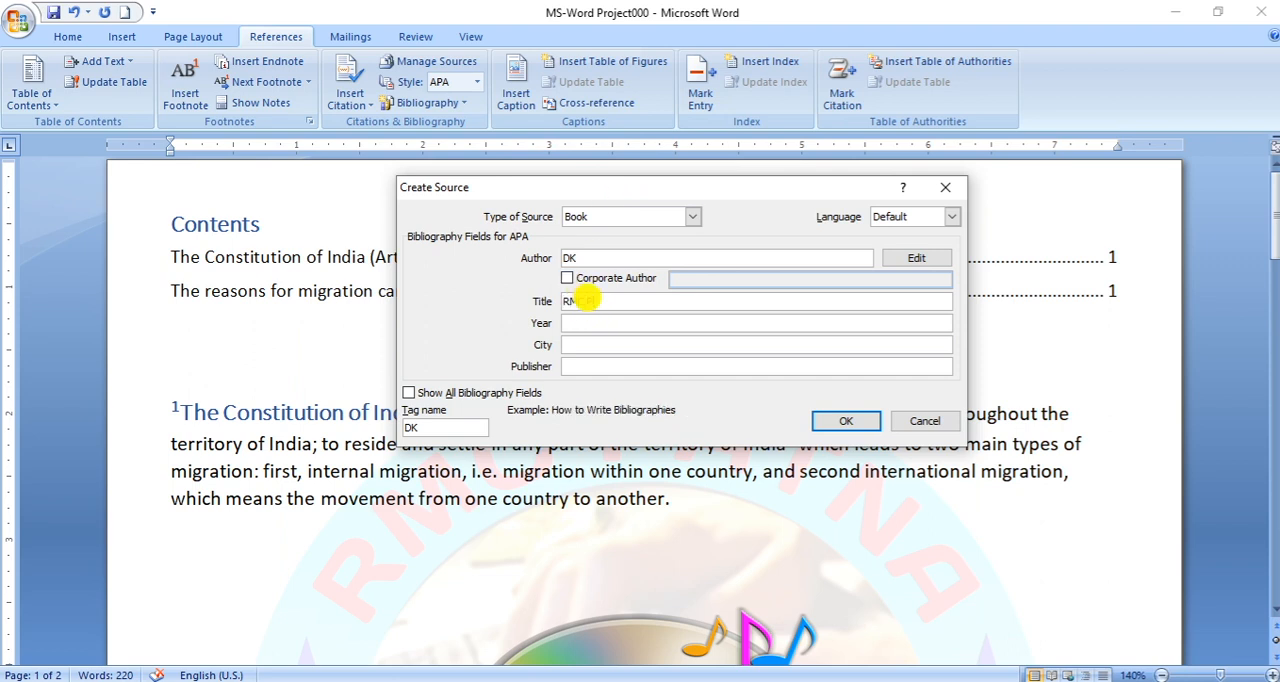
{"action": "key", "text": "Tab"}
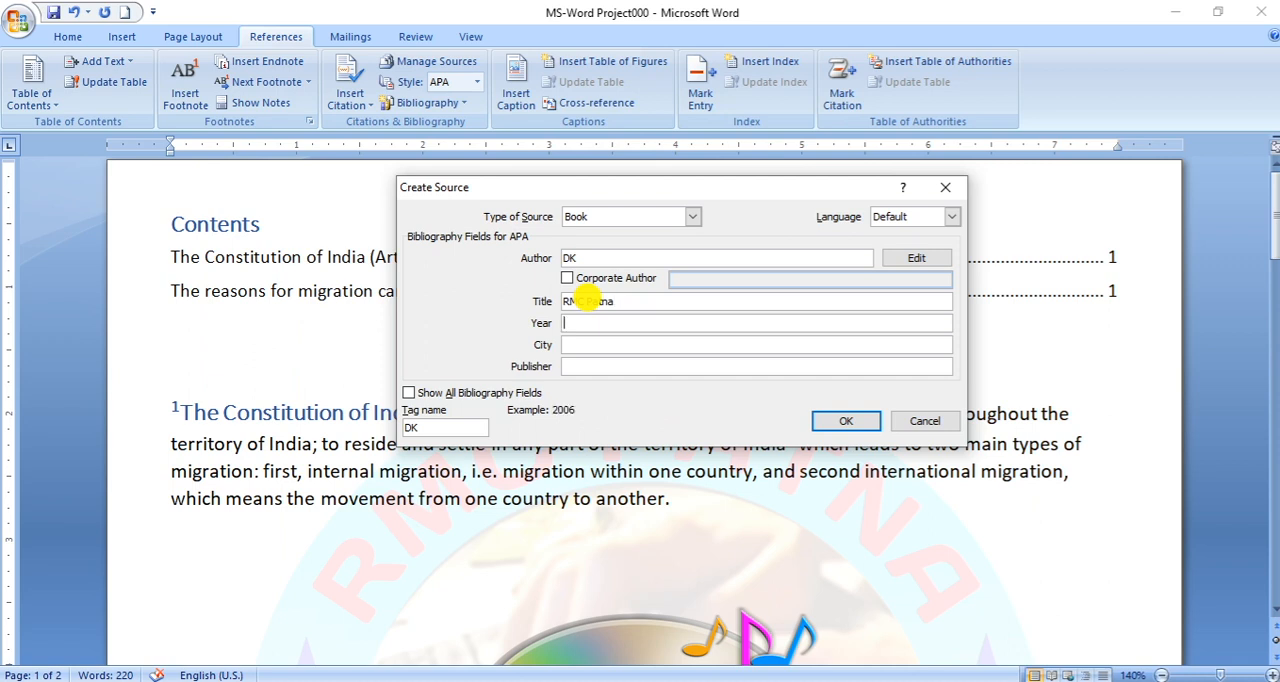
{"action": "key", "text": "Tab"}
{"action": "key", "text": "Tab"}
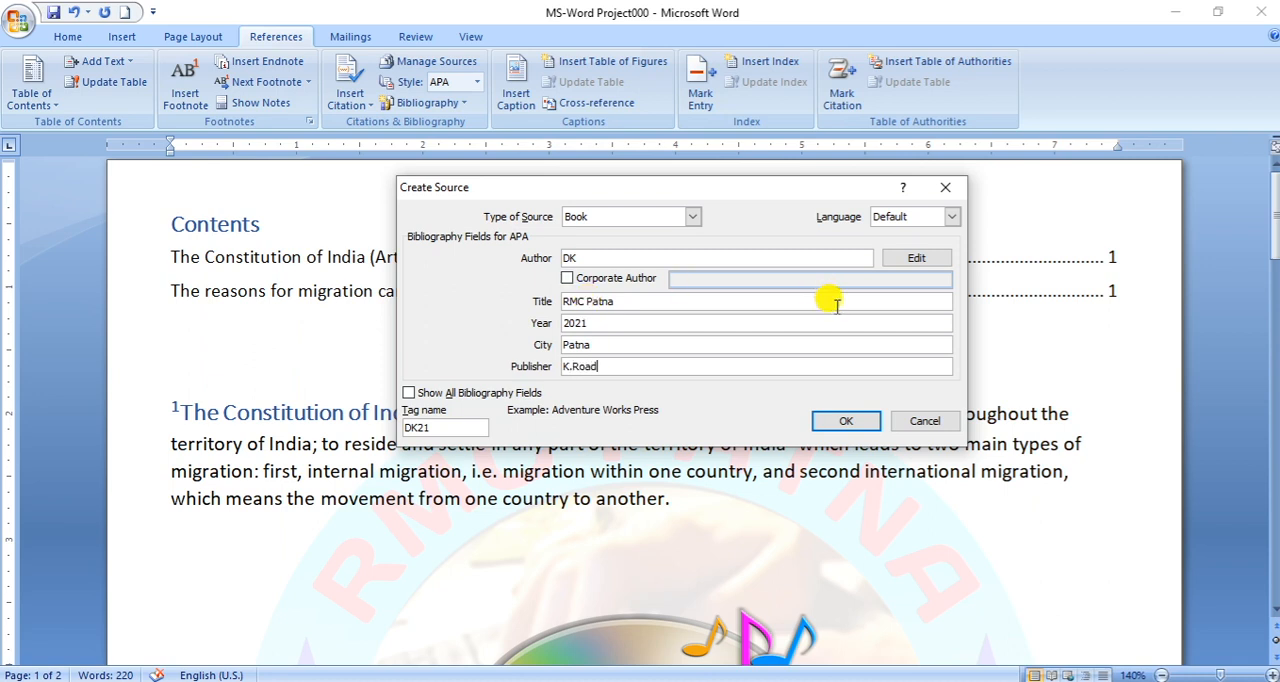
{"action": "left_click", "coordinate": [846, 422]}
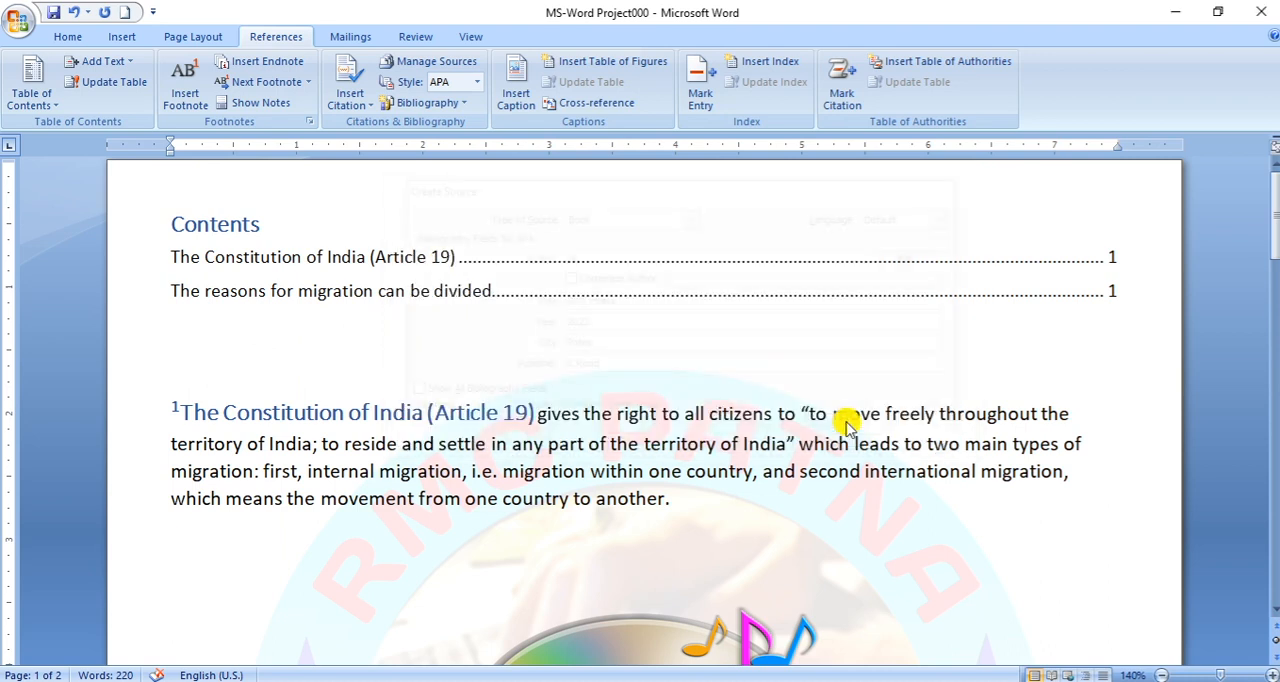
- Move the inserted 2021 citation onto its own line below the Article 19 paragraph
{"action": "left_click", "coordinate": [677, 500]}
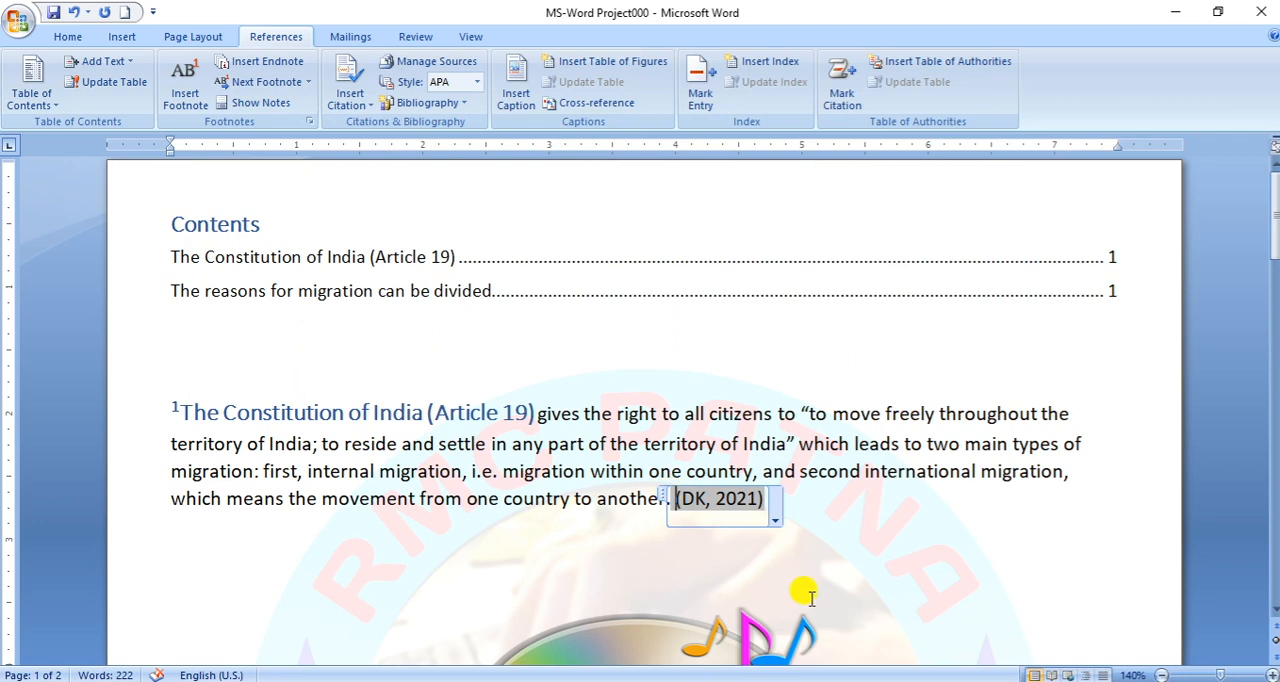
{"action": "left_click", "coordinate": [812, 527]}
{"action": "left_click", "coordinate": [677, 500]}
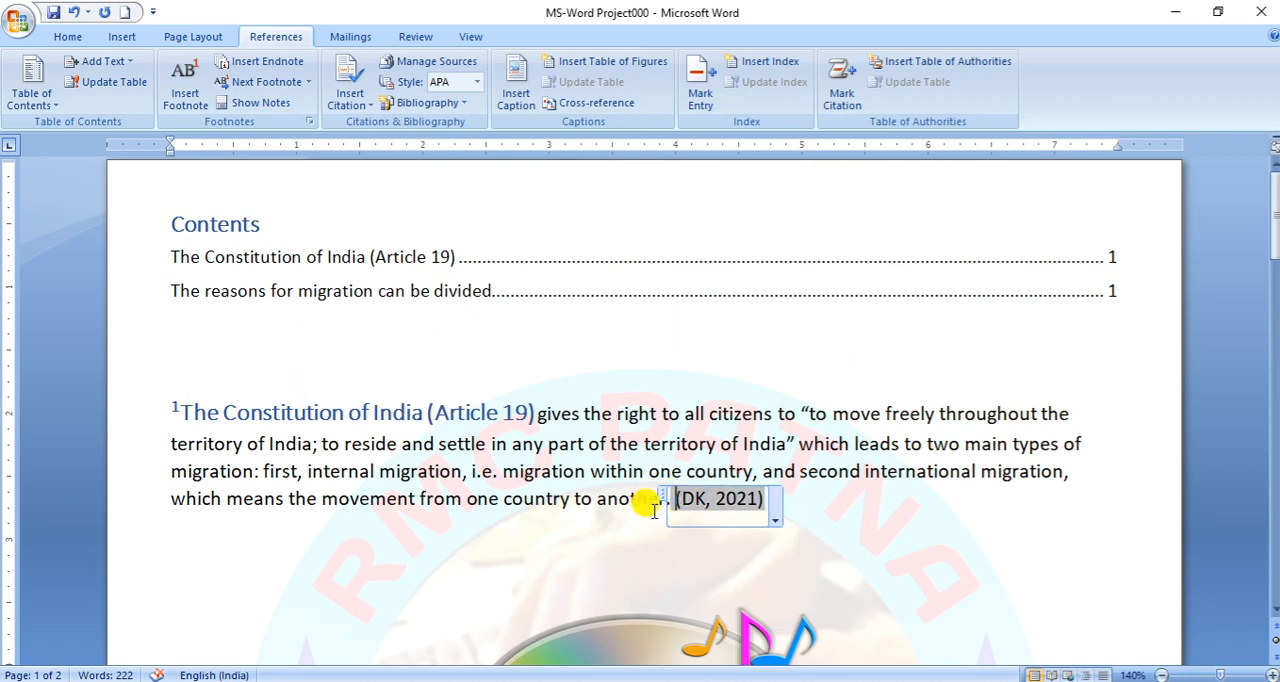
{"action": "left_click", "coordinate": [658, 502]}
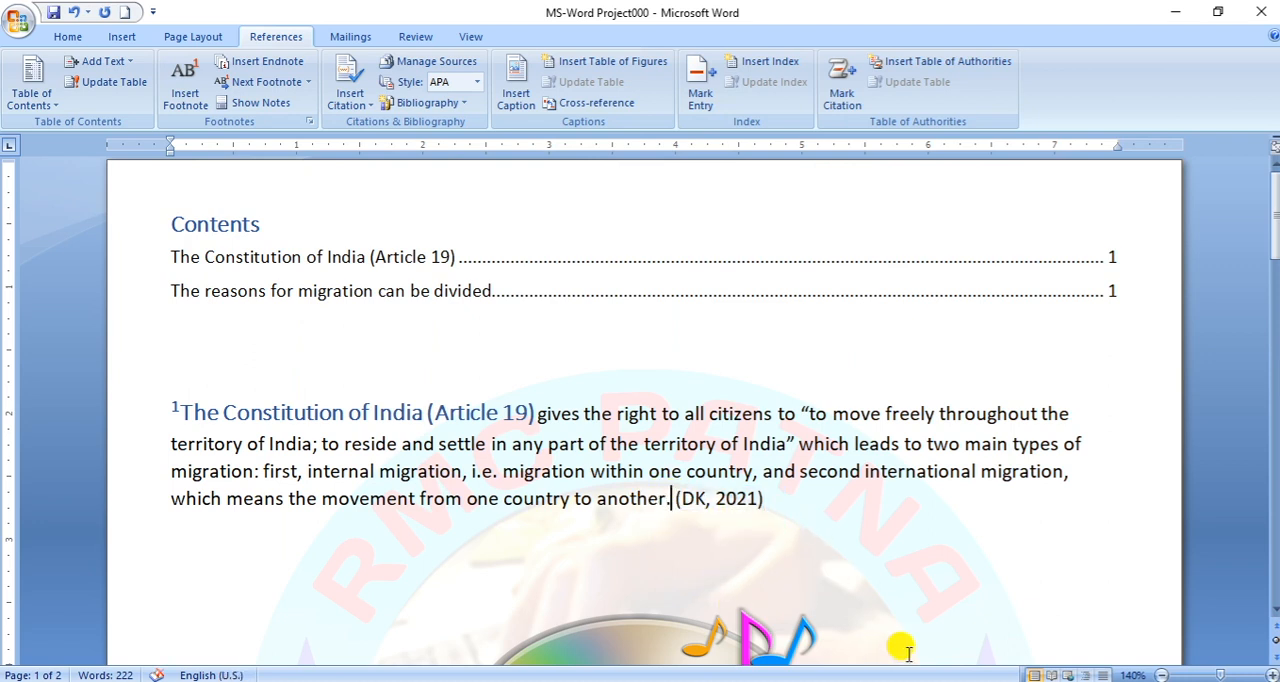
{"action": "key", "text": "Return"}
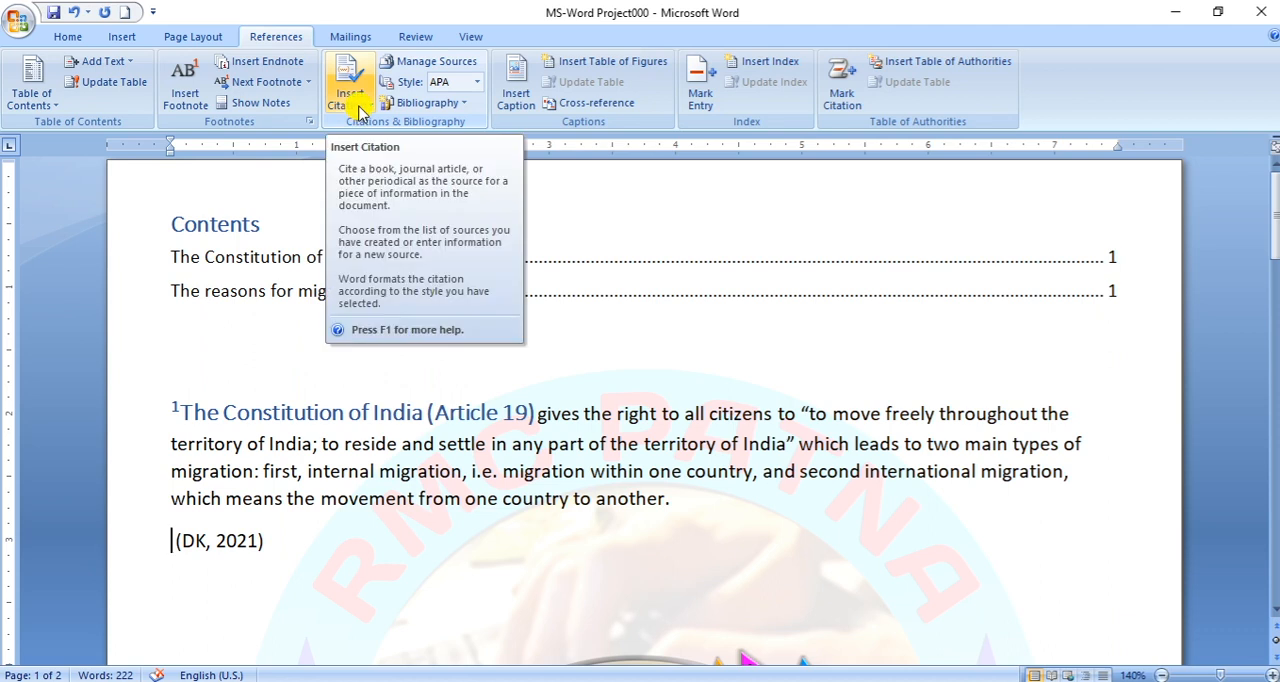
{"action": "left_click", "coordinate": [214, 538]}
{"action": "left_click_drag", "start_coordinate": [165, 410], "coordinate": [573, 527]}
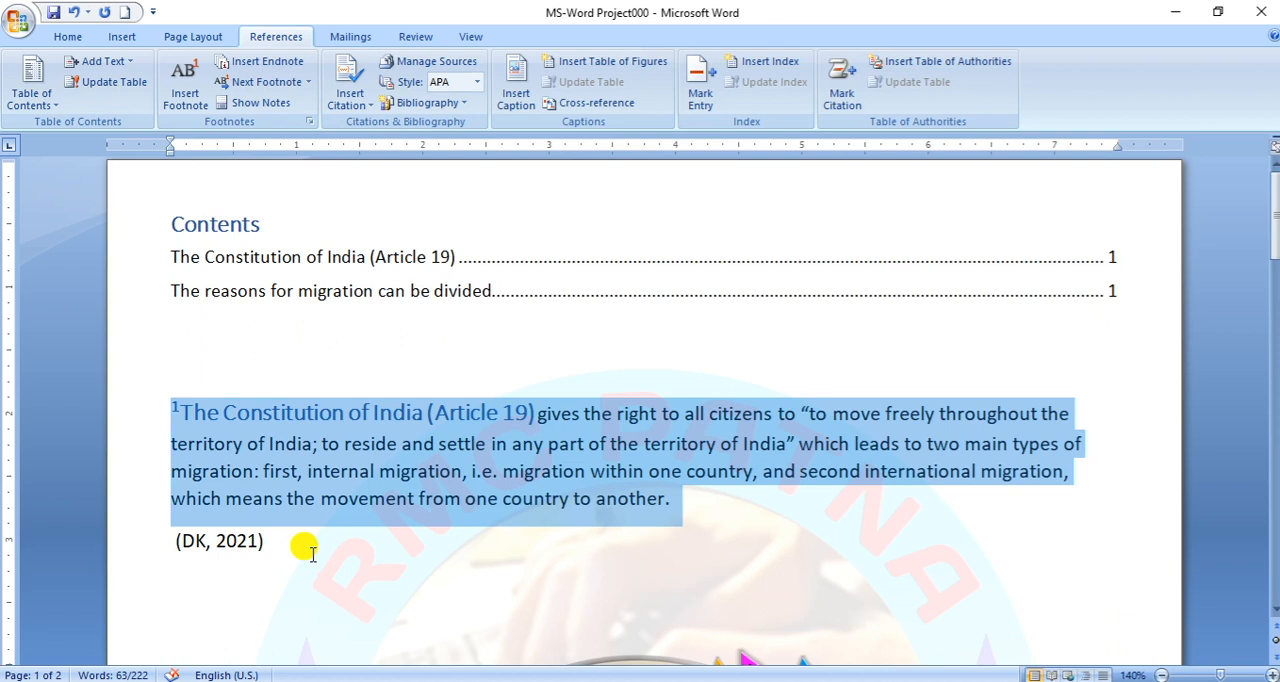
{"action": "left_click", "coordinate": [305, 548]}
- Edit the RMC Patna source in the master list to the year June 20, 2021, and update both source lists
{"action": "left_click", "coordinate": [453, 65]}
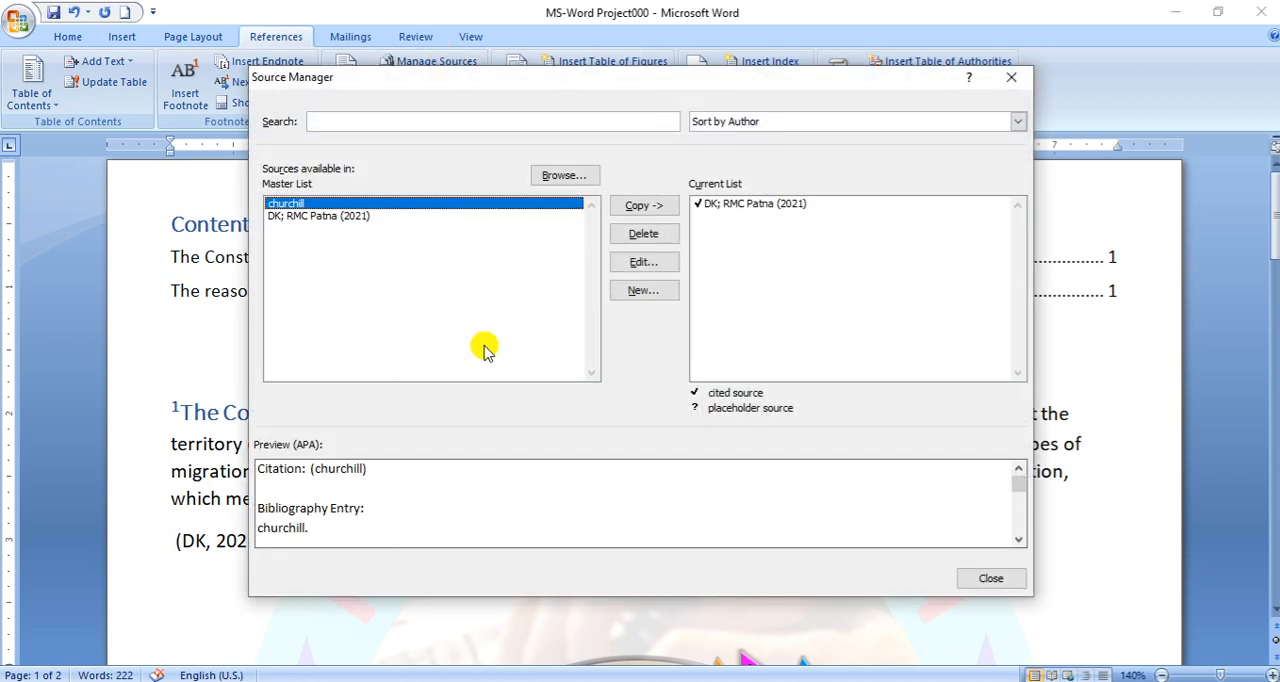
{"action": "left_click", "coordinate": [305, 220]}
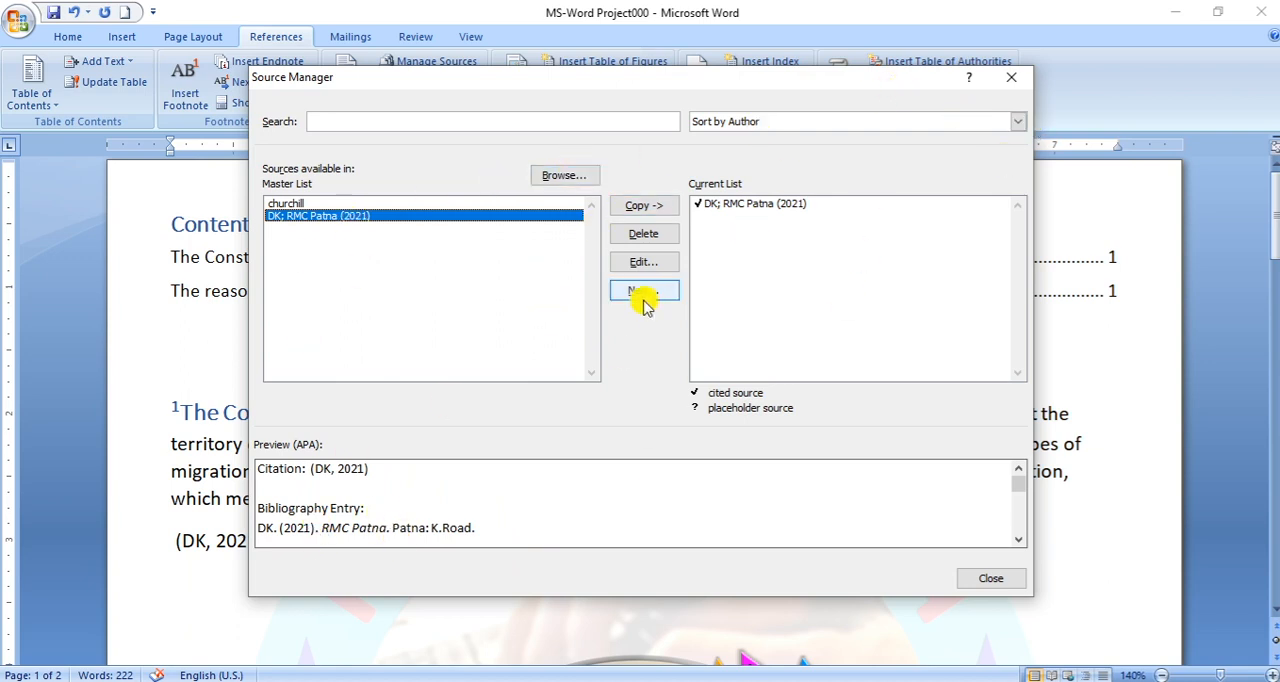
{"action": "left_click", "coordinate": [645, 261]}
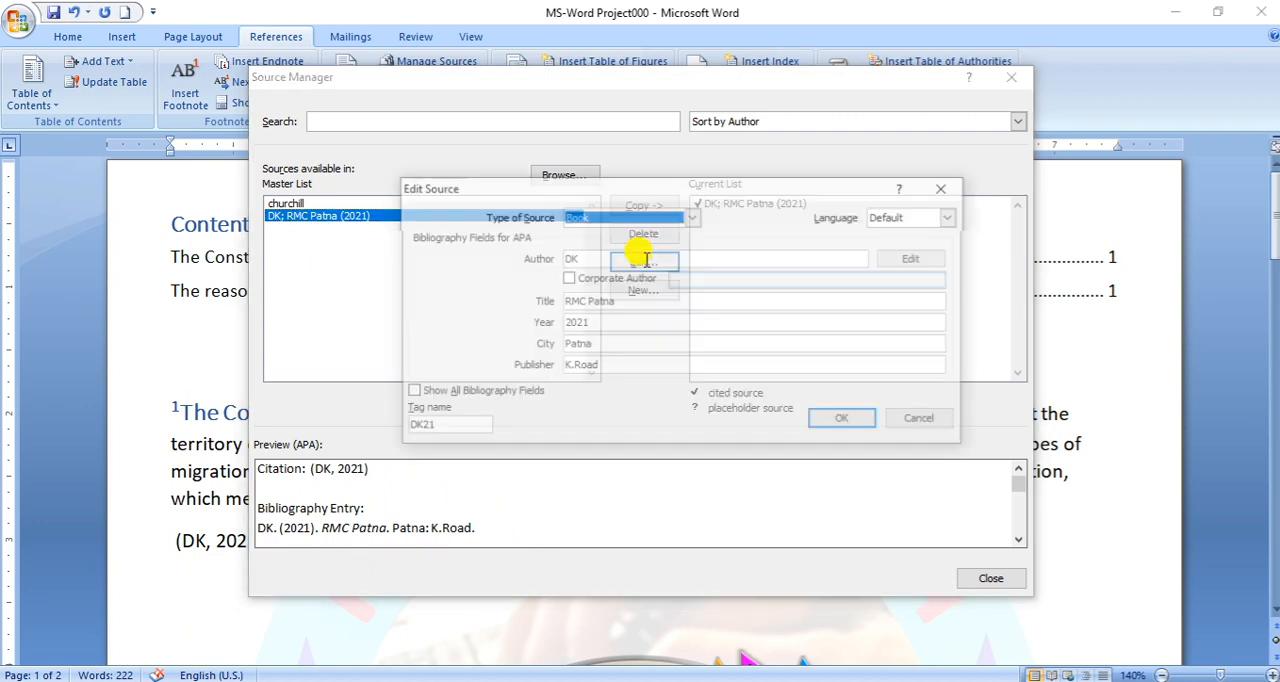
{"action": "left_click", "coordinate": [572, 323]}
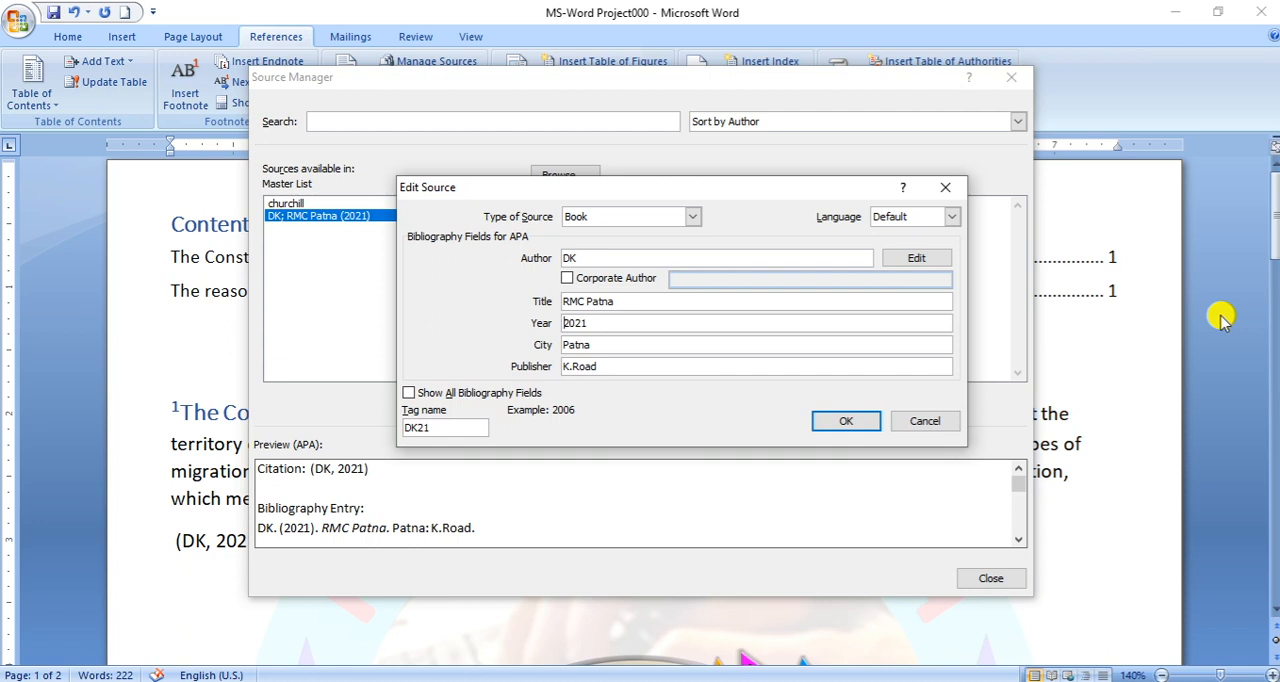
{"action": "type", "text": "June 20,"}
{"action": "left_click", "coordinate": [830, 422]}
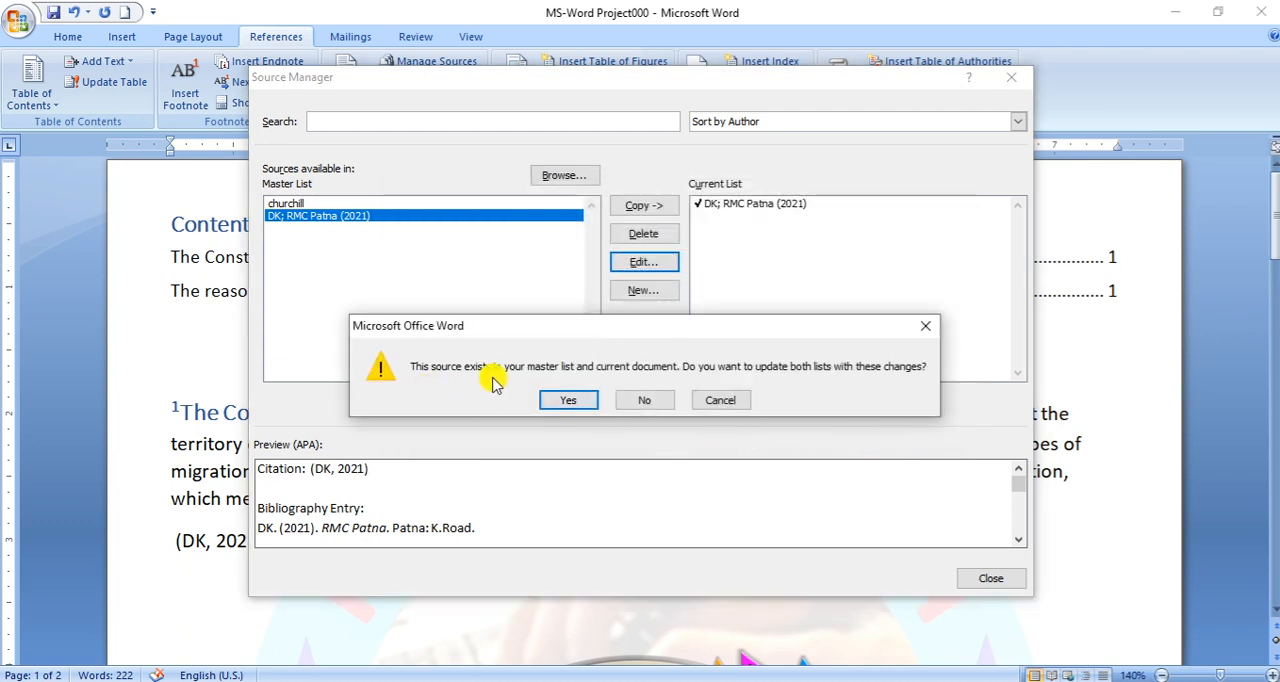
{"action": "left_click", "coordinate": [565, 403]}
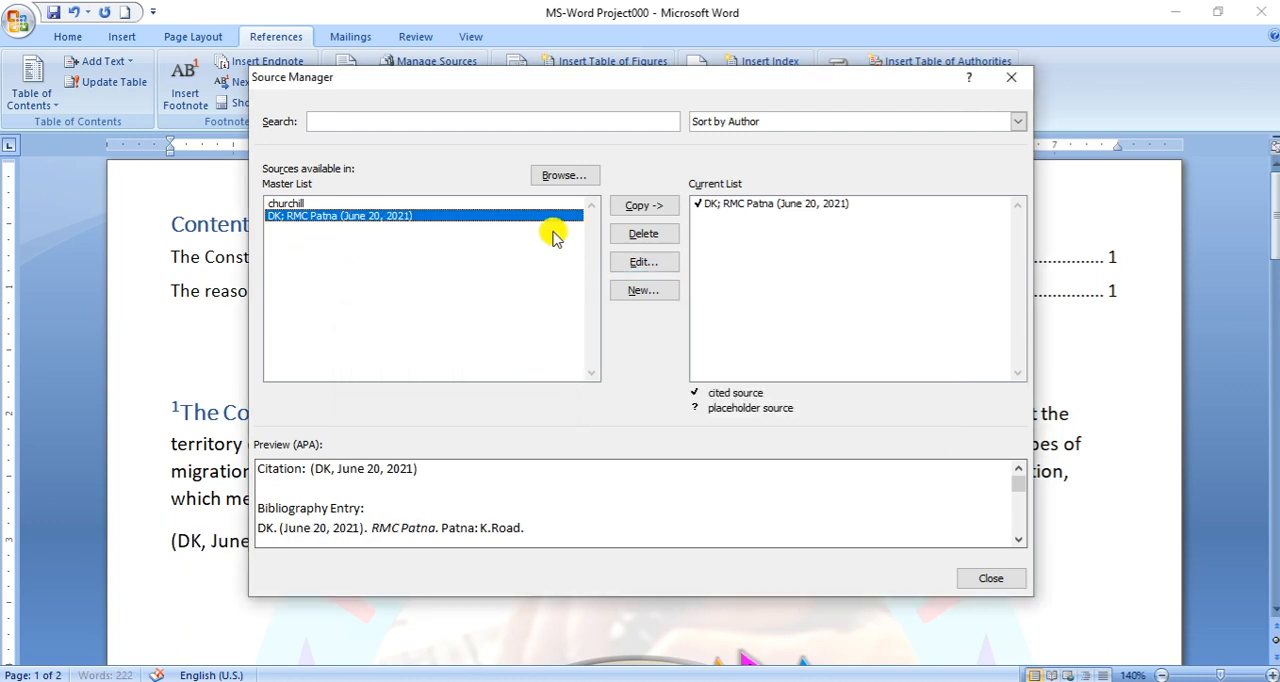
{"action": "left_click", "coordinate": [990, 578]}
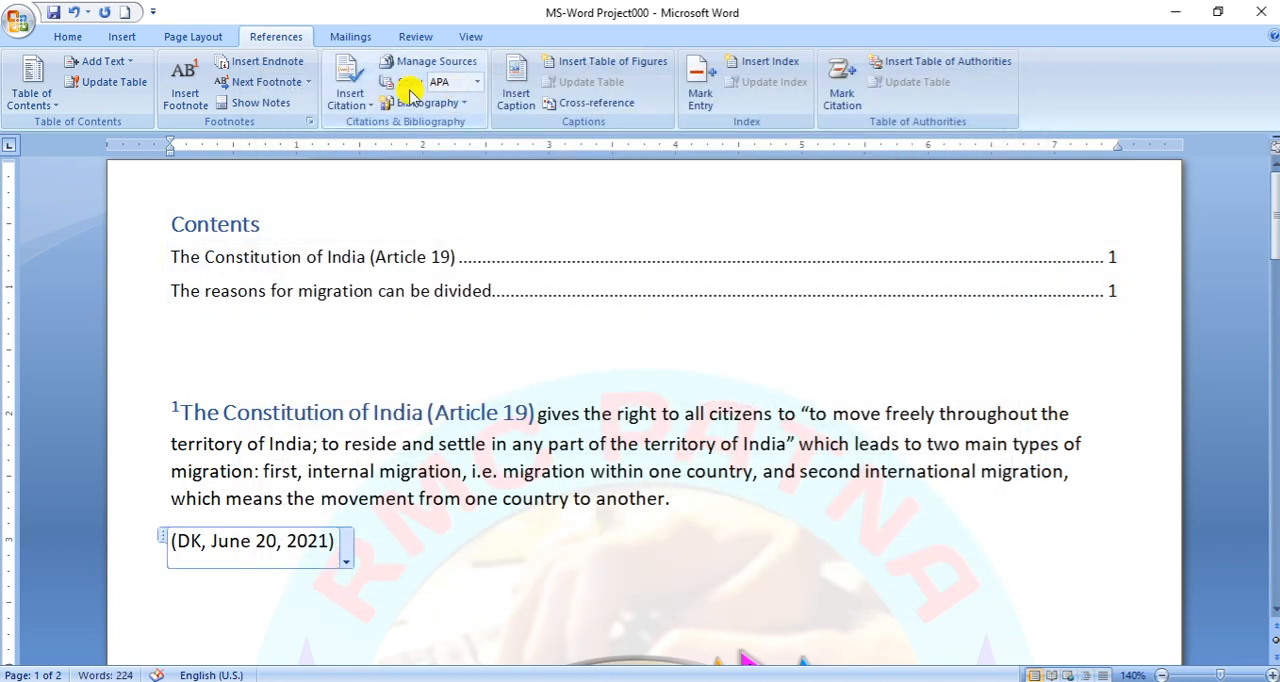
- Try the GOST - Name Sort citation style on the document and switch it to ISO 690 - Numerical Reference
{"action": "left_click", "coordinate": [477, 82]}
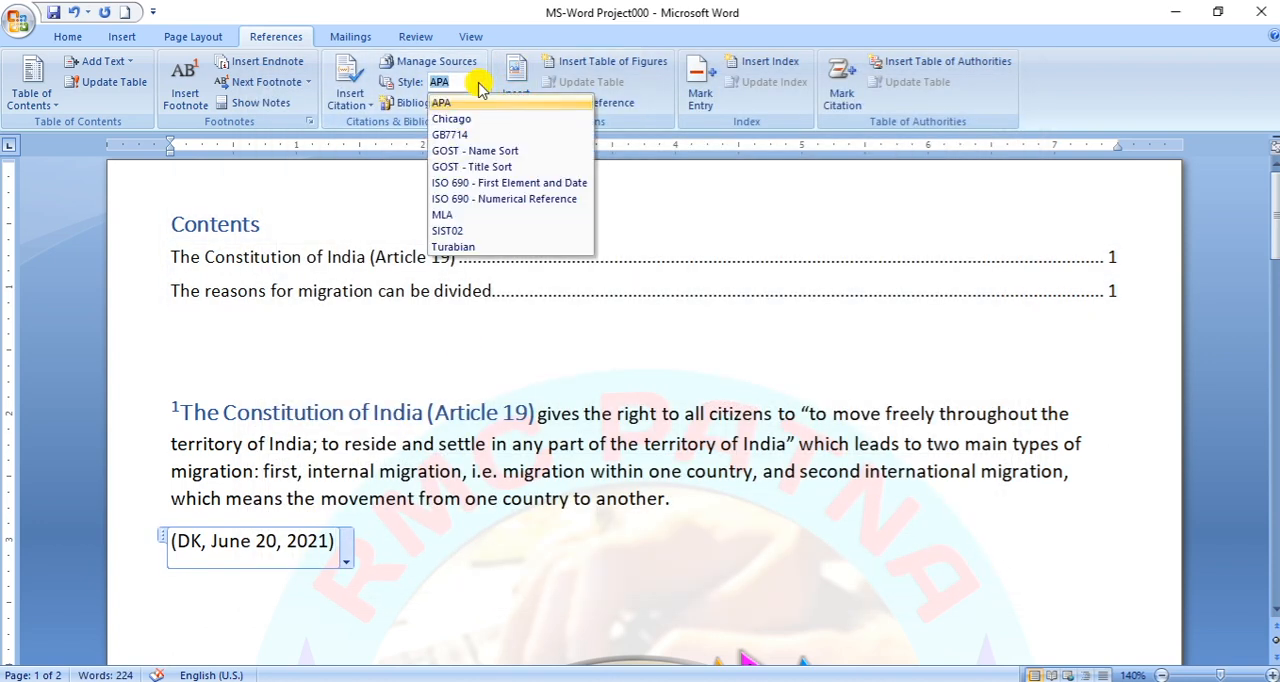
{"action": "left_click", "coordinate": [460, 151]}
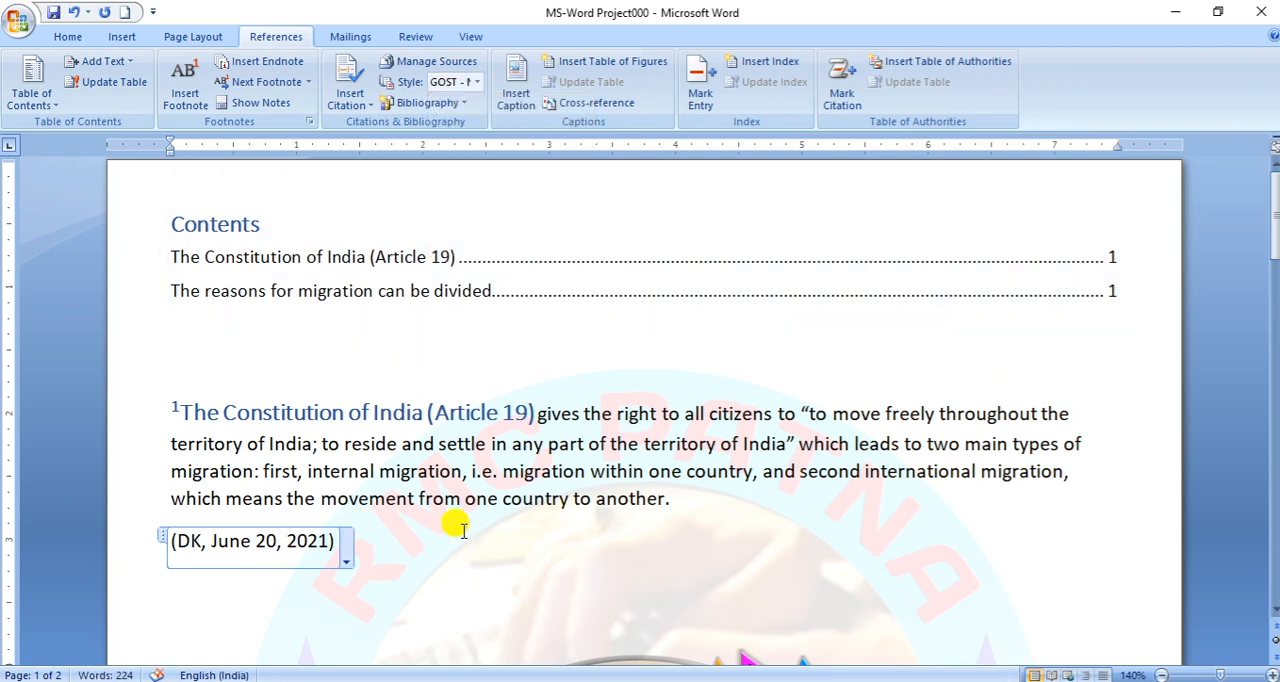
{"action": "left_click", "coordinate": [400, 545]}
{"action": "left_click", "coordinate": [477, 82]}
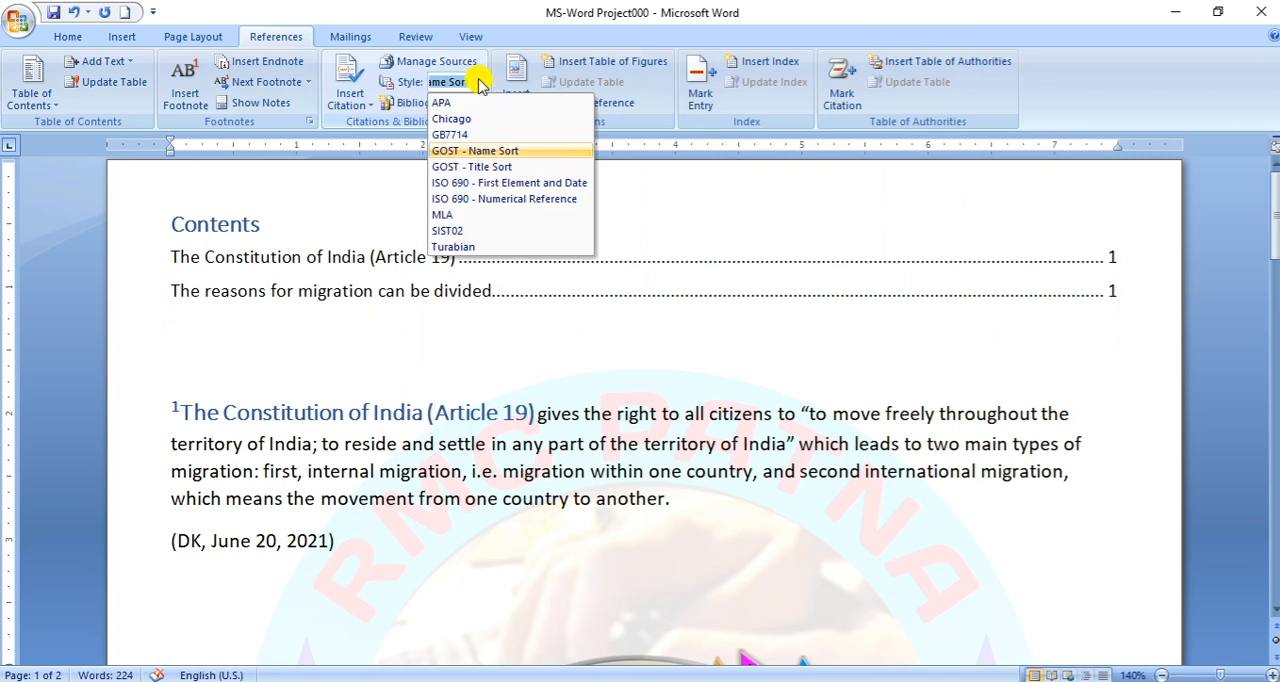
{"action": "left_click", "coordinate": [484, 197]}
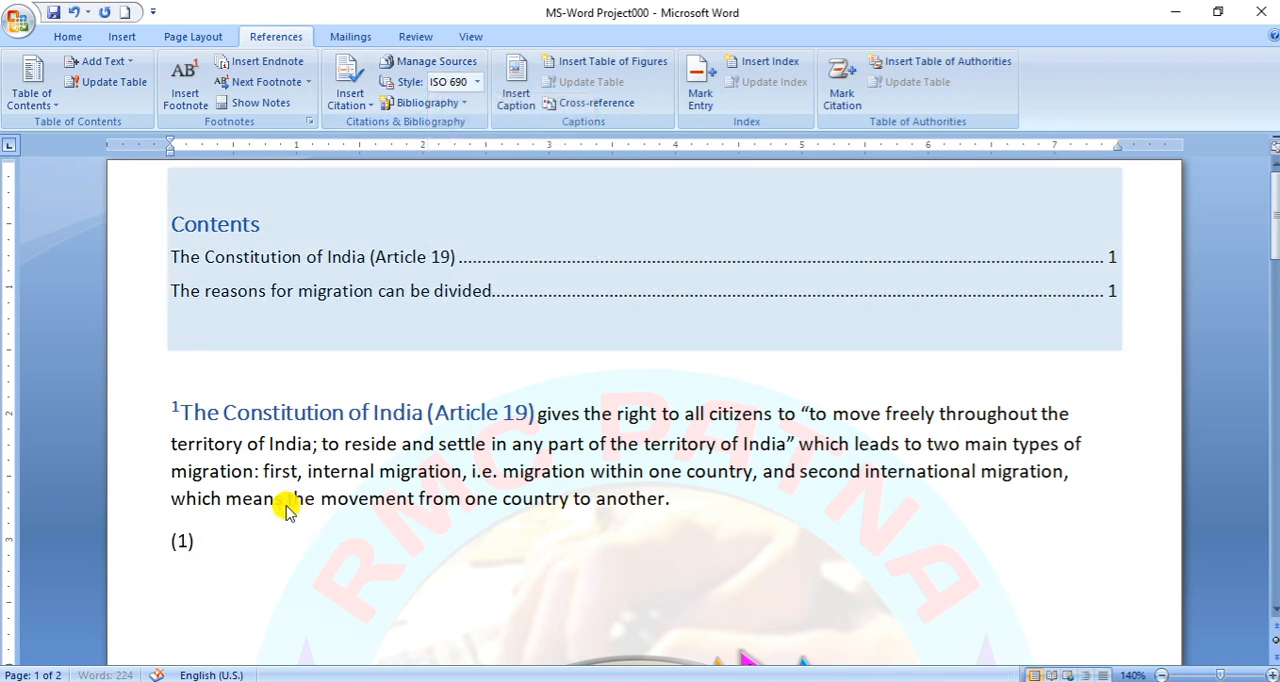
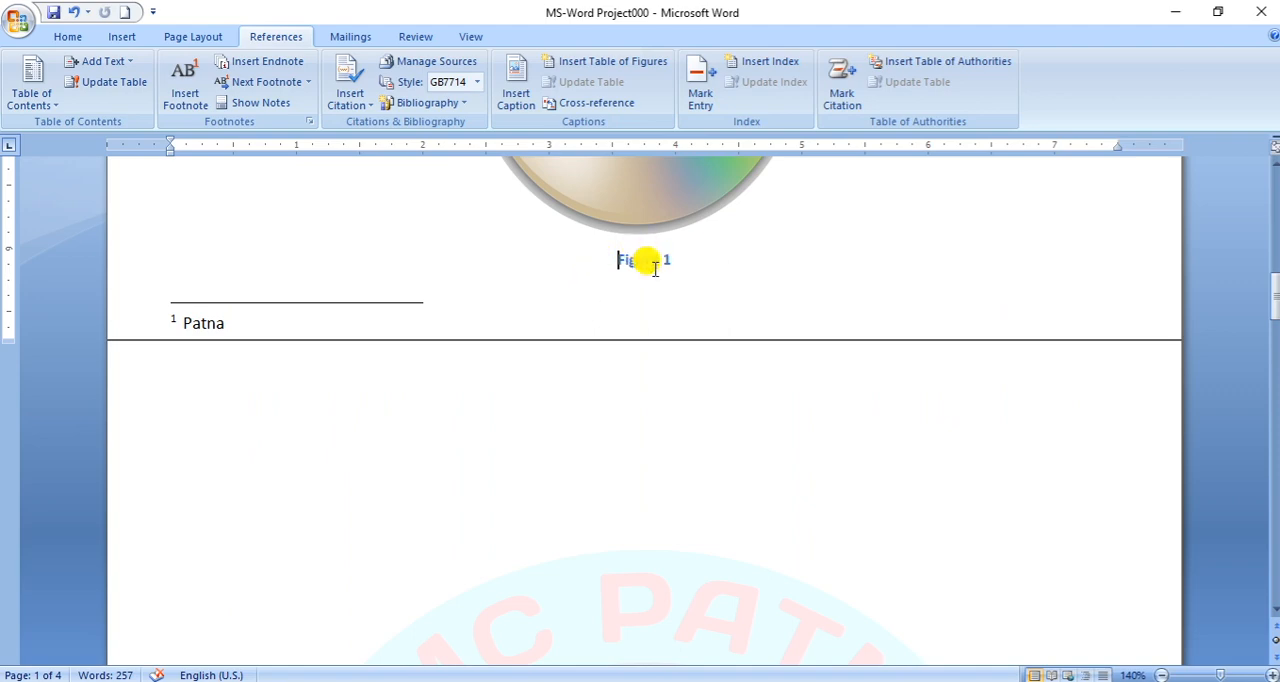
{"action": "scroll", "coordinate": [680, 432], "scroll_direction": "up", "scroll_amount": 10}
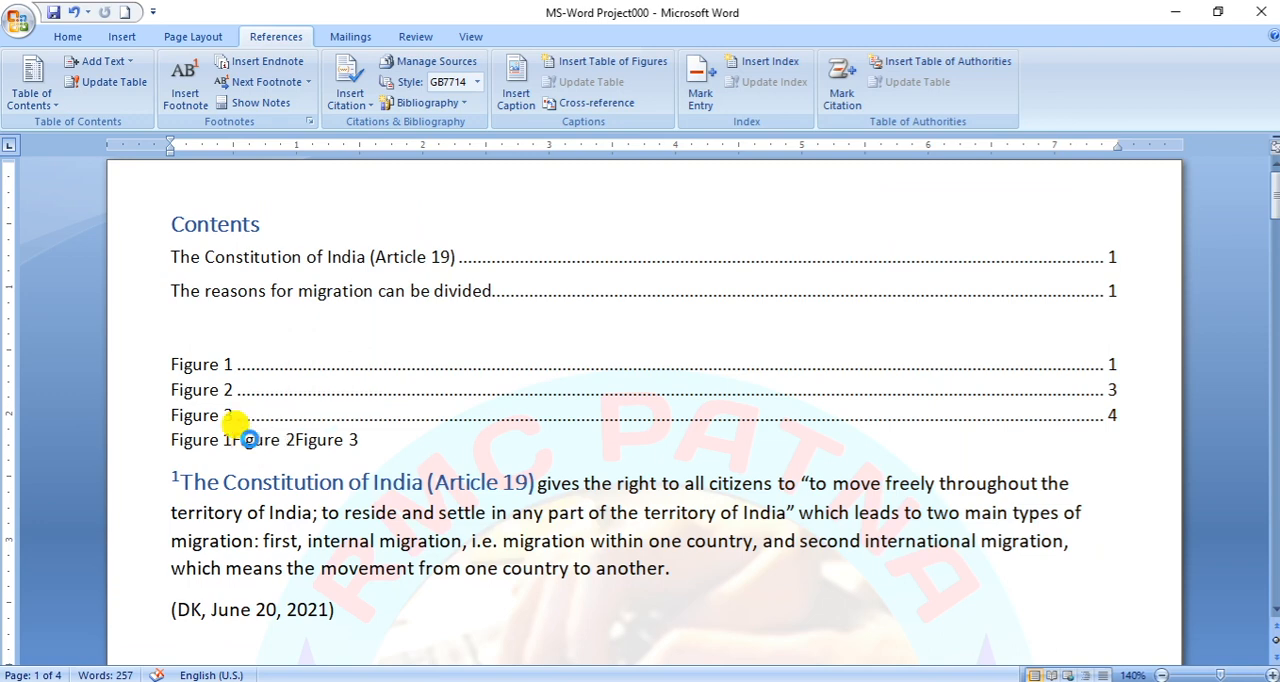
- Follow the Figure 2 and Figure 3 cross-references below the table of figures to their captions
{"action": "left_click", "coordinate": [250, 442], "text": "ctrl"}
{"action": "scroll", "coordinate": [626, 462], "scroll_direction": "up", "scroll_amount": 3}
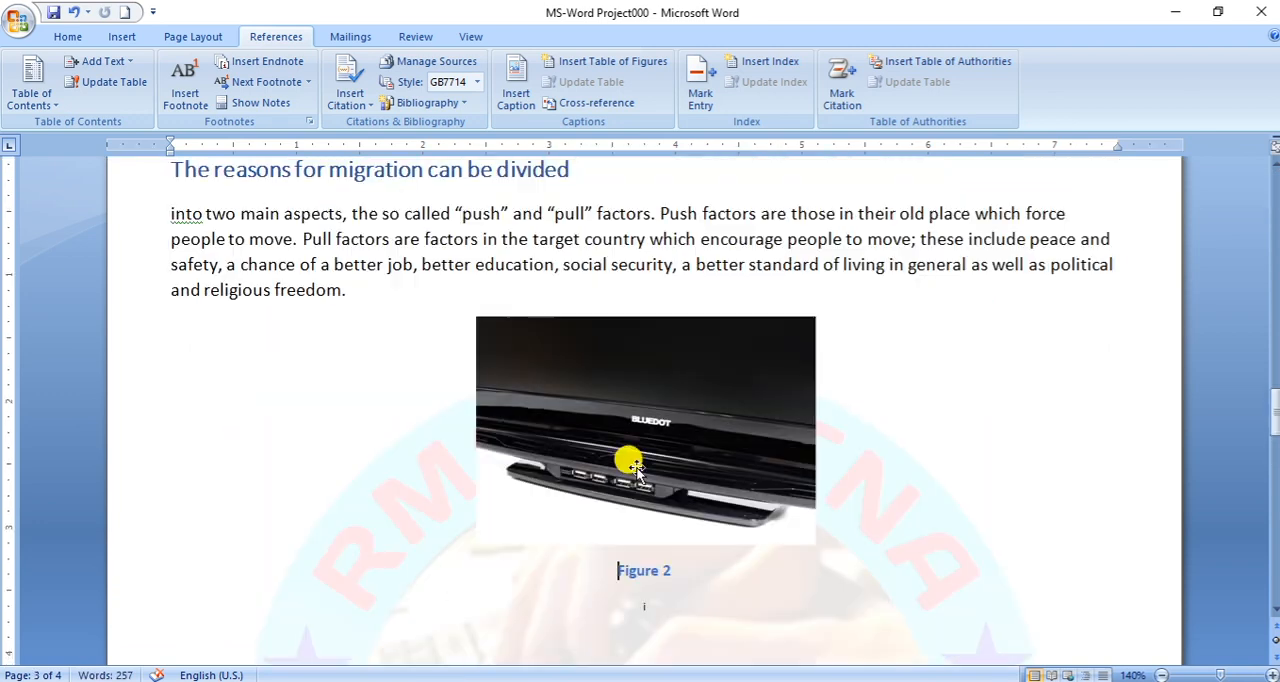
{"action": "scroll", "coordinate": [724, 480], "scroll_direction": "up", "scroll_amount": 15}
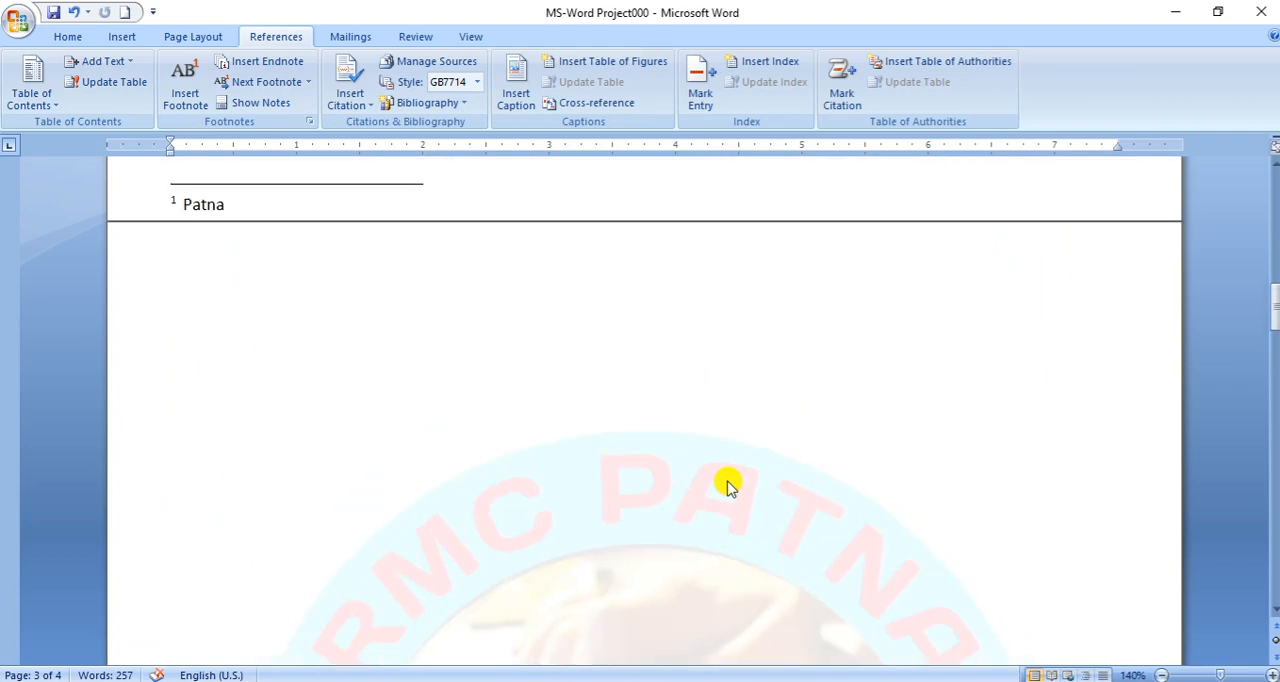
{"action": "scroll", "coordinate": [724, 478], "scroll_direction": "up", "scroll_amount": 3}
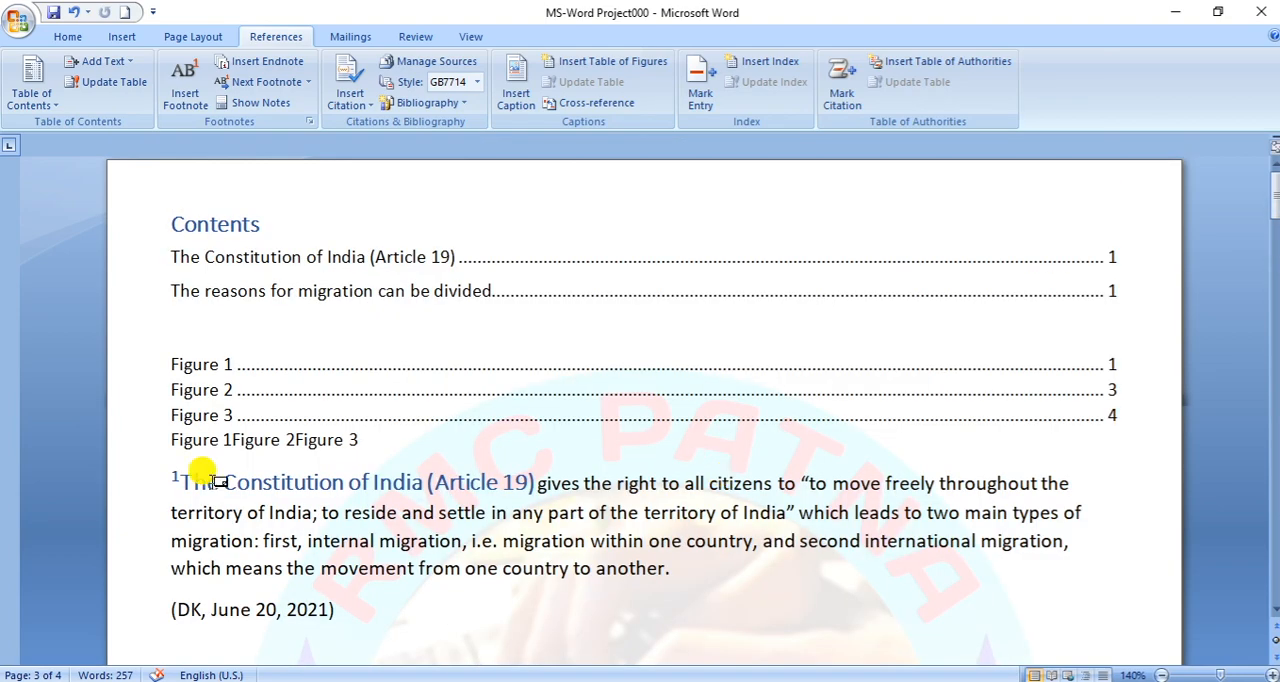
{"action": "left_click", "coordinate": [322, 444], "text": "ctrl"}
{"action": "scroll", "coordinate": [760, 535], "scroll_direction": "up", "scroll_amount": 4}
{"action": "scroll", "coordinate": [812, 536], "scroll_direction": "up", "scroll_amount": 3}
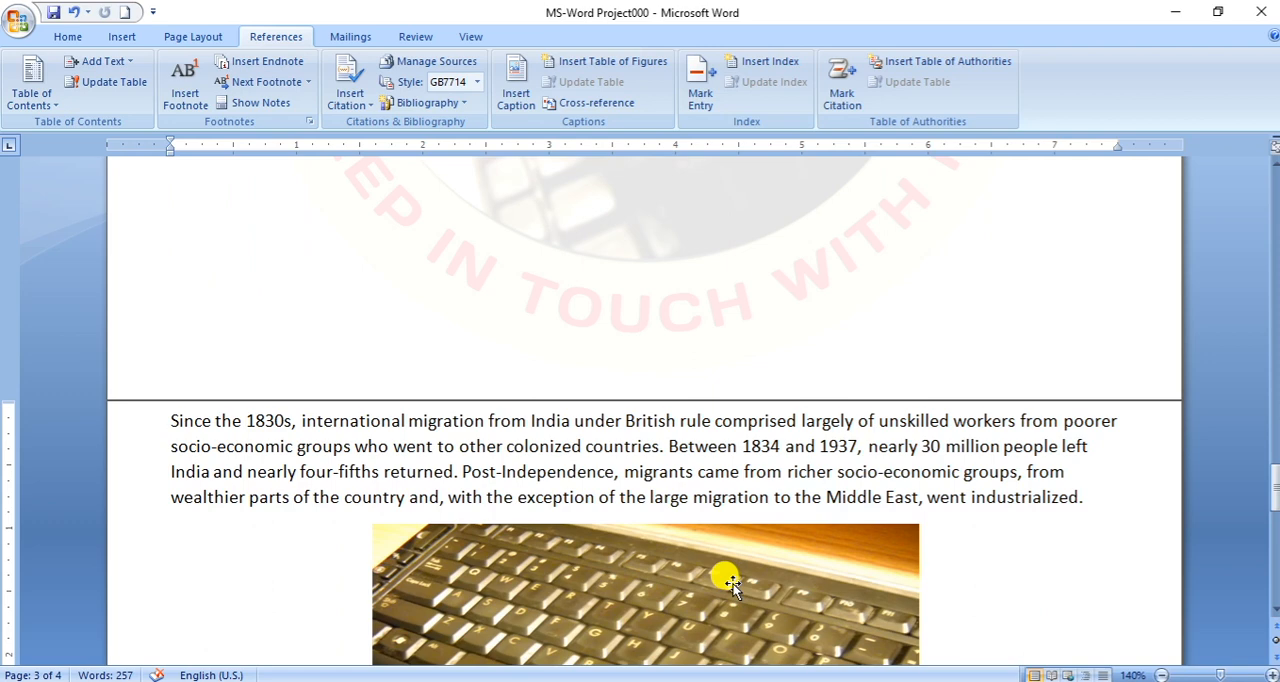
{"action": "scroll", "coordinate": [750, 500], "scroll_direction": "down", "scroll_amount": 10}
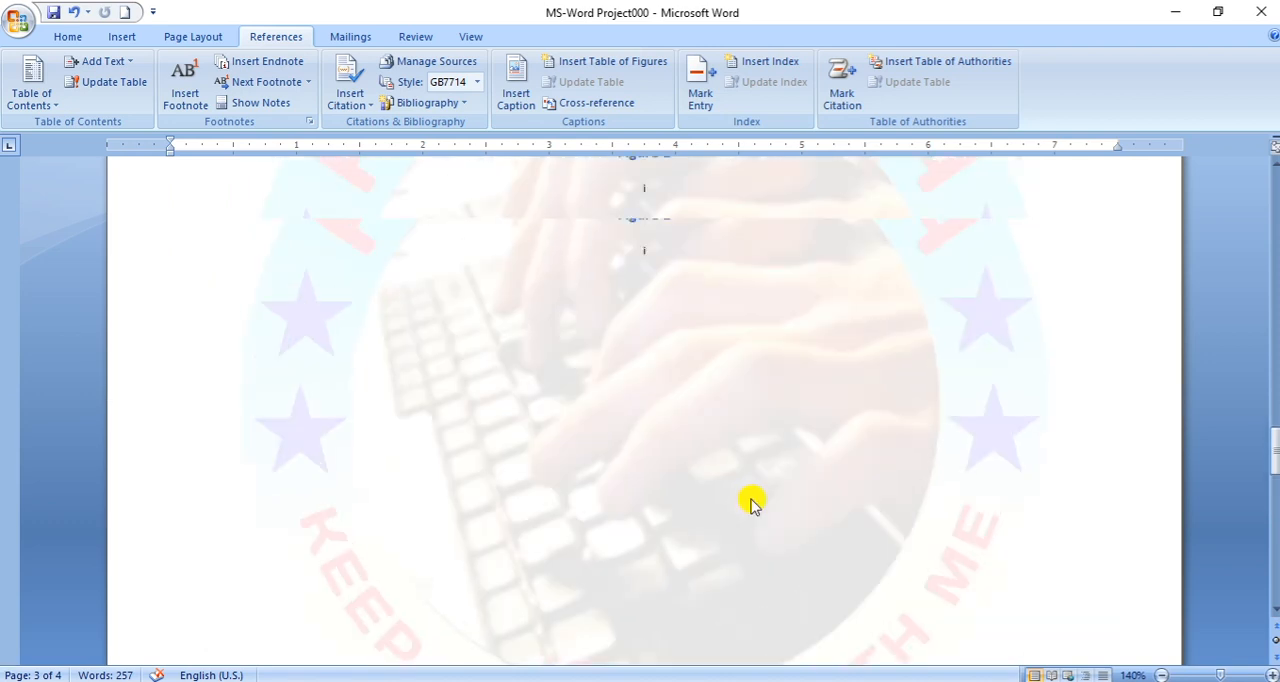
{"action": "scroll", "coordinate": [730, 487], "scroll_direction": "up", "scroll_amount": 15}
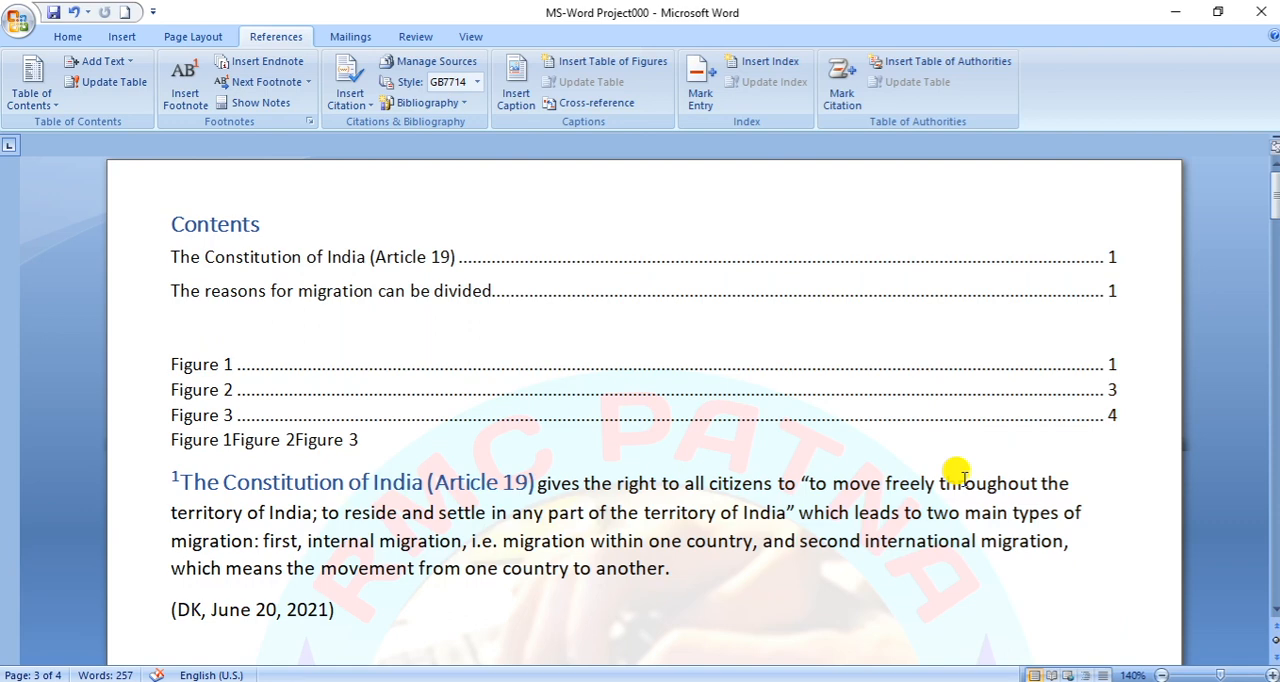
- Mark the word "international" in the Article 19 paragraph as a main index entry for the current page
{"action": "scroll", "coordinate": [766, 320], "scroll_direction": "down", "scroll_amount": 3}
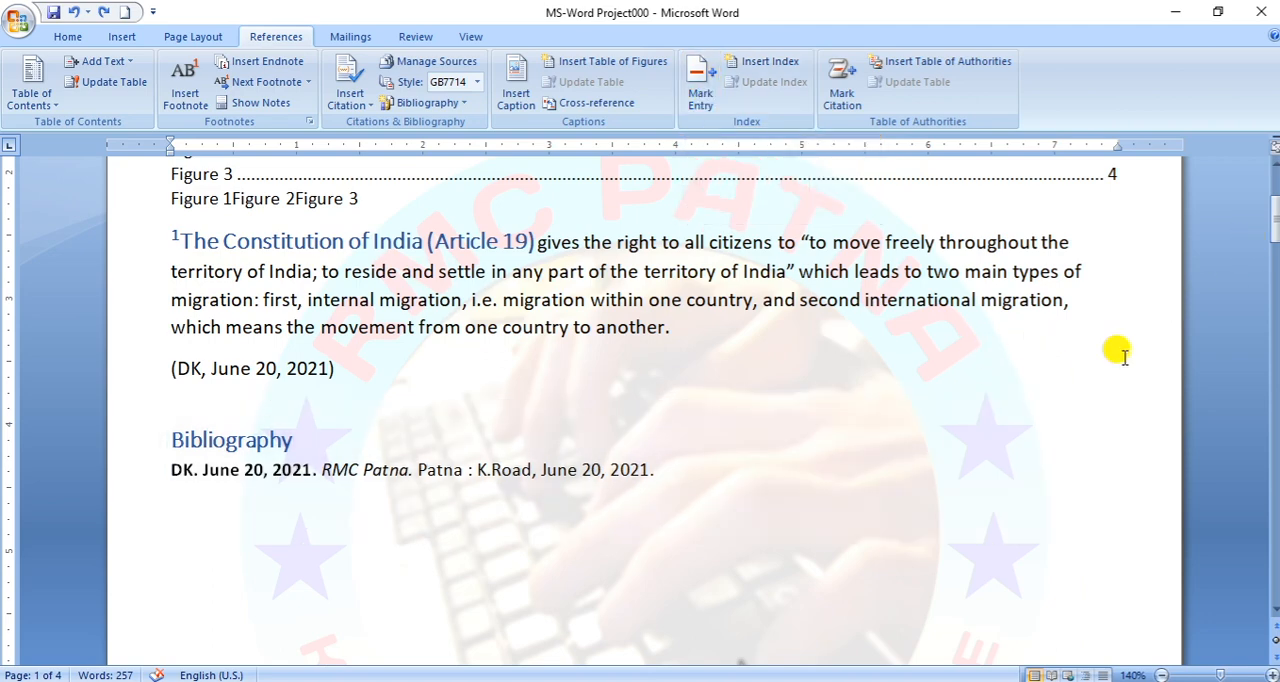
{"action": "scroll", "coordinate": [1117, 350], "scroll_direction": "up", "scroll_amount": 2}
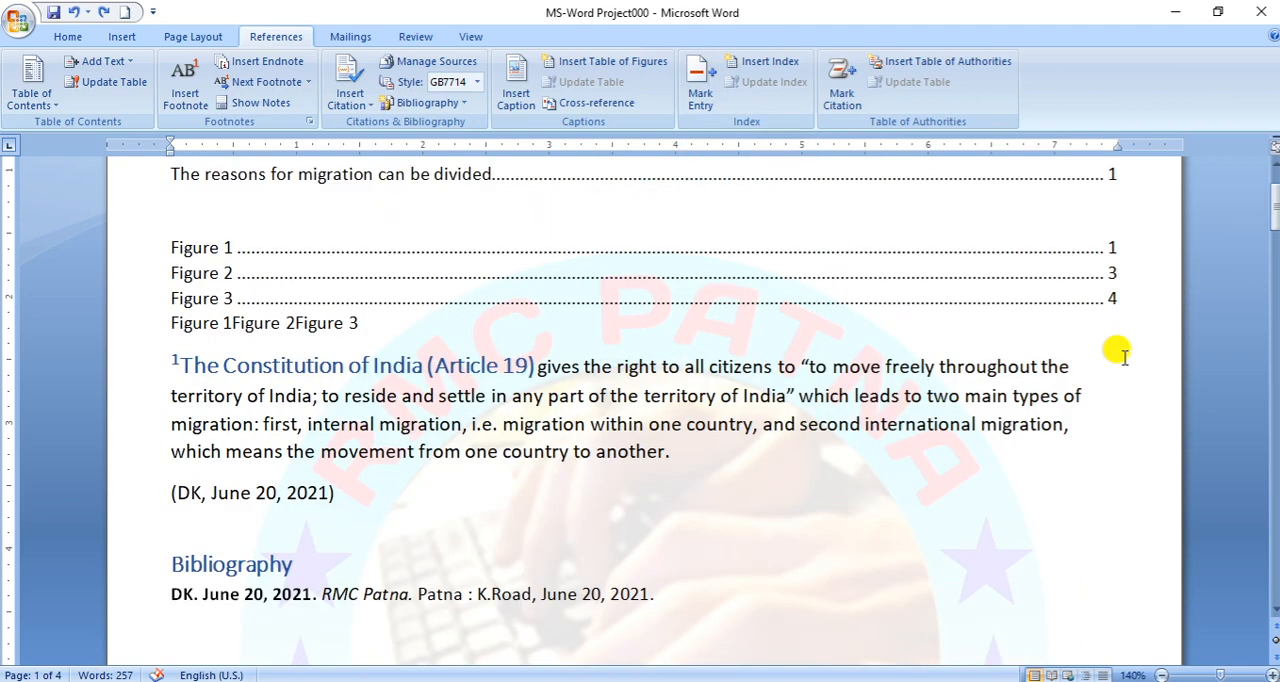
{"action": "double_click", "coordinate": [925, 424]}
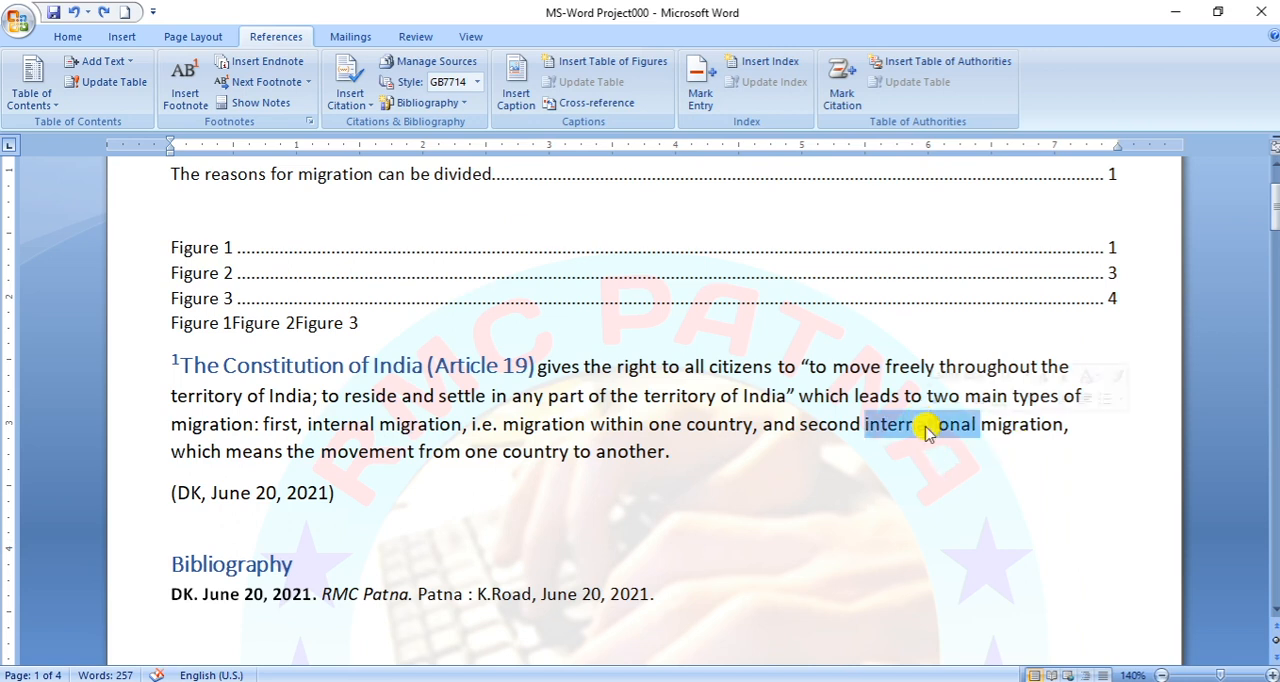
{"action": "left_click", "coordinate": [700, 88]}
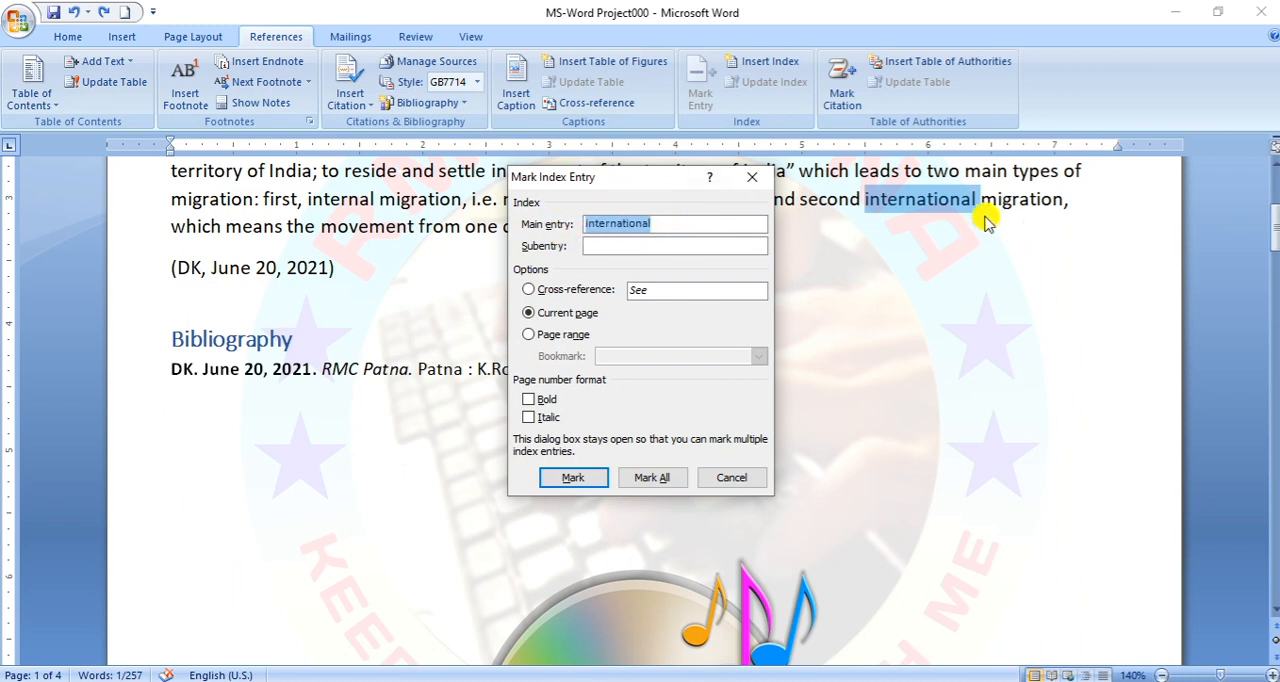
{"action": "left_click", "coordinate": [684, 224]}
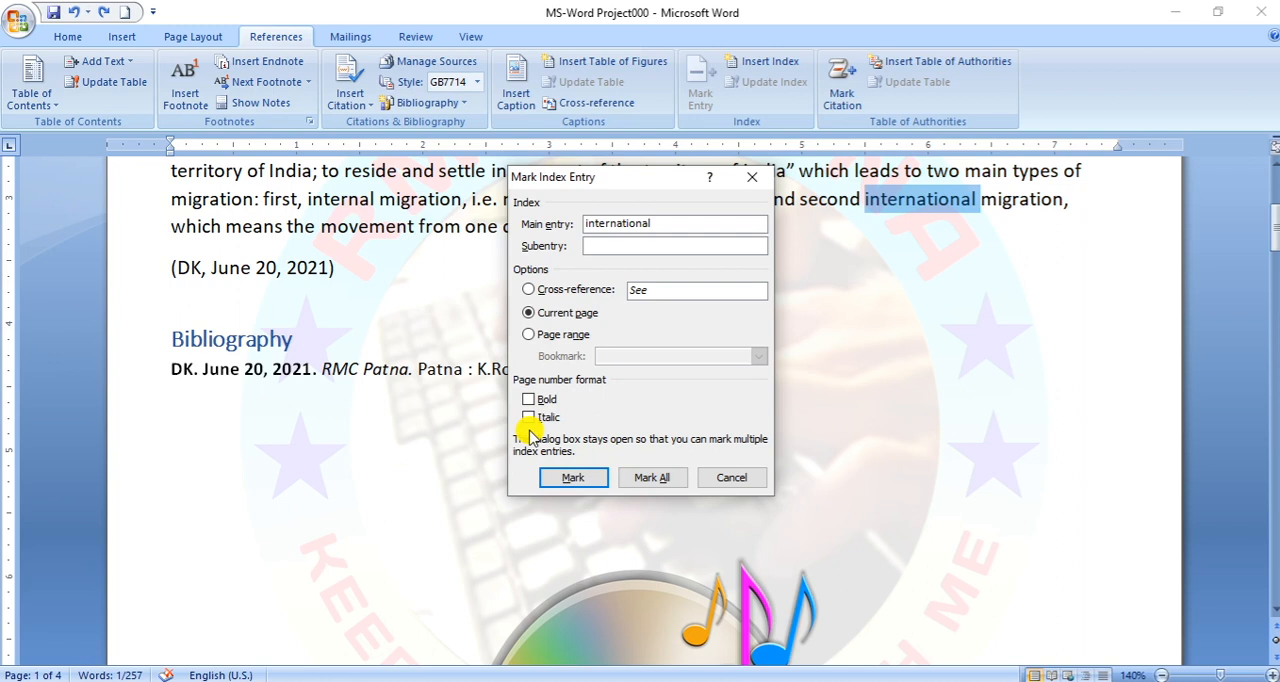
{"action": "left_click", "coordinate": [578, 478]}
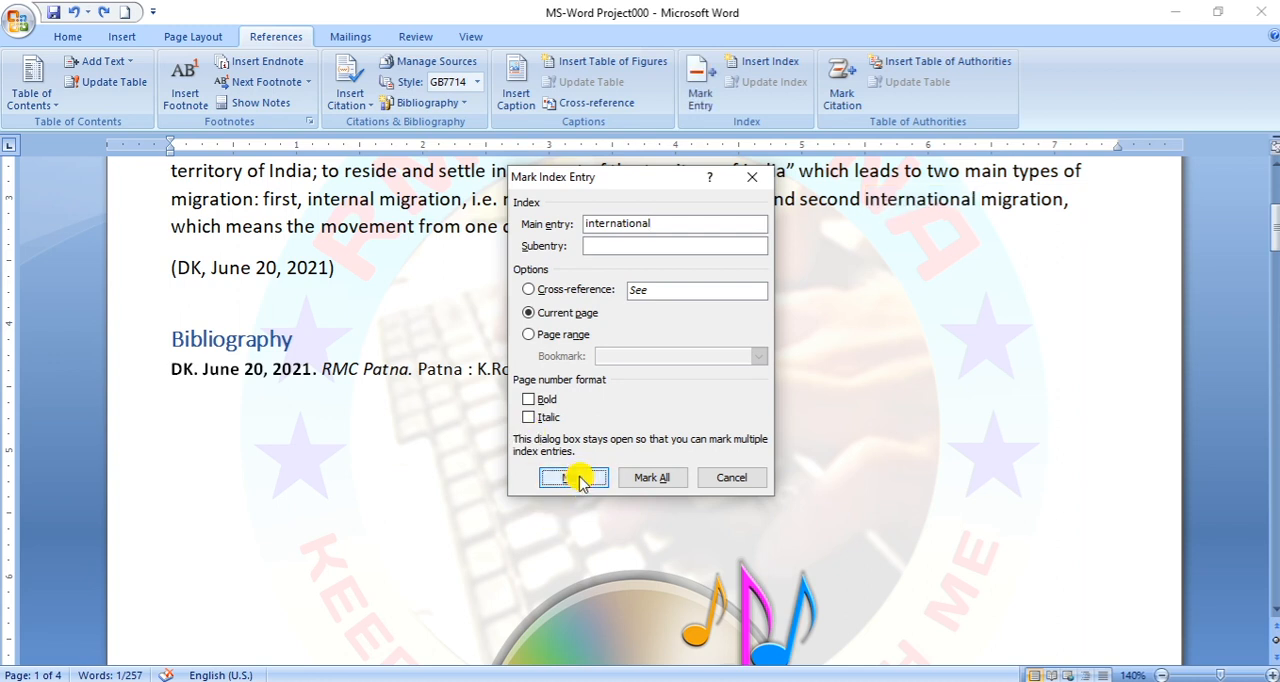
{"action": "left_click", "coordinate": [737, 477]}
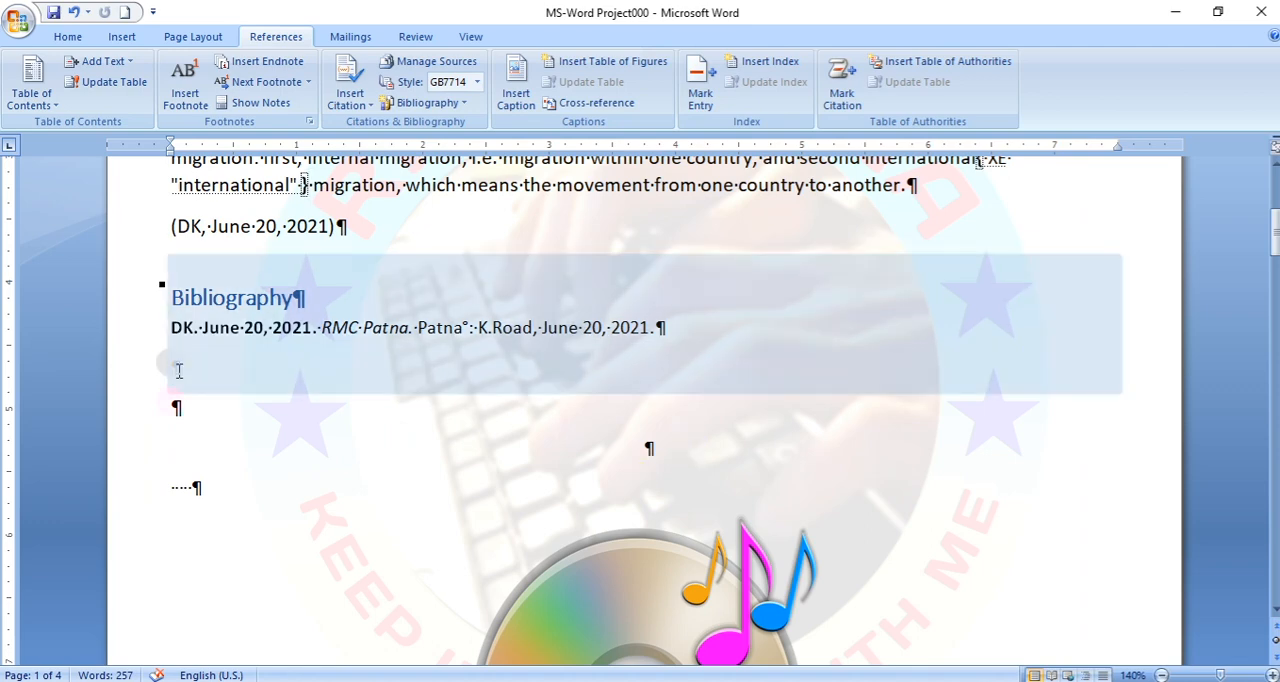
- Hide the formatting marks shown throughout the document
{"action": "scroll", "coordinate": [870, 432], "scroll_direction": "up", "scroll_amount": 3}
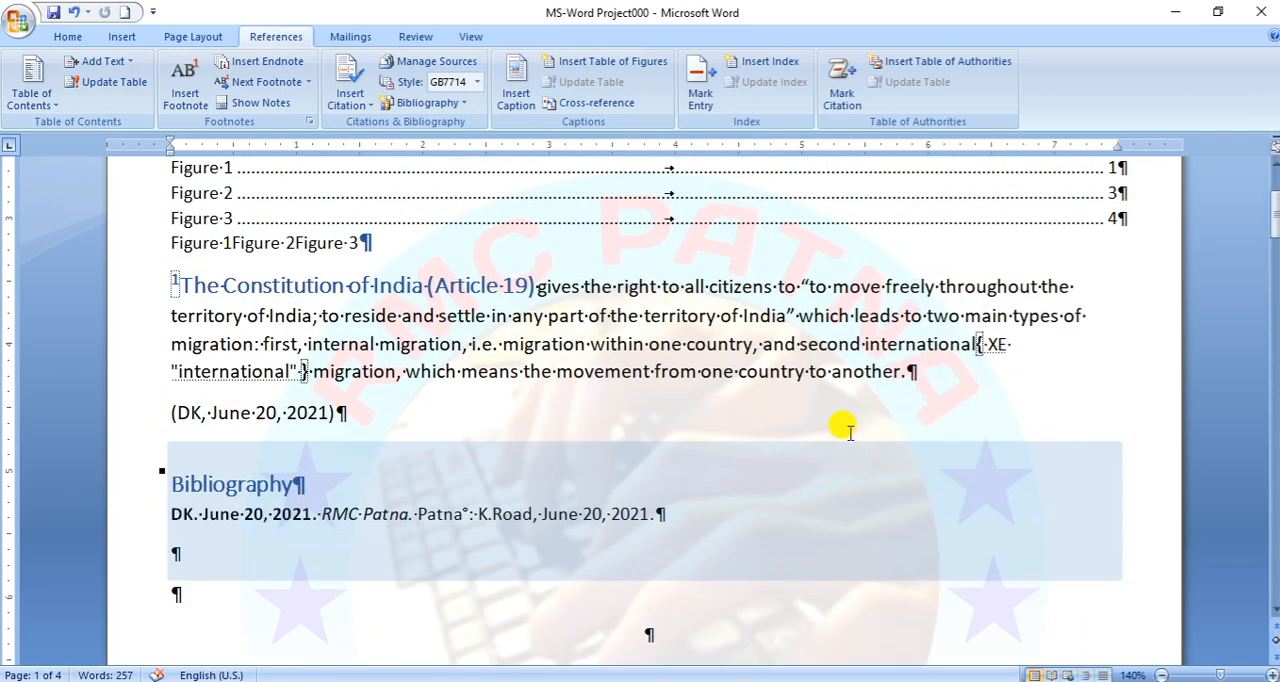
{"action": "scroll", "coordinate": [760, 340], "scroll_direction": "up", "scroll_amount": 1}
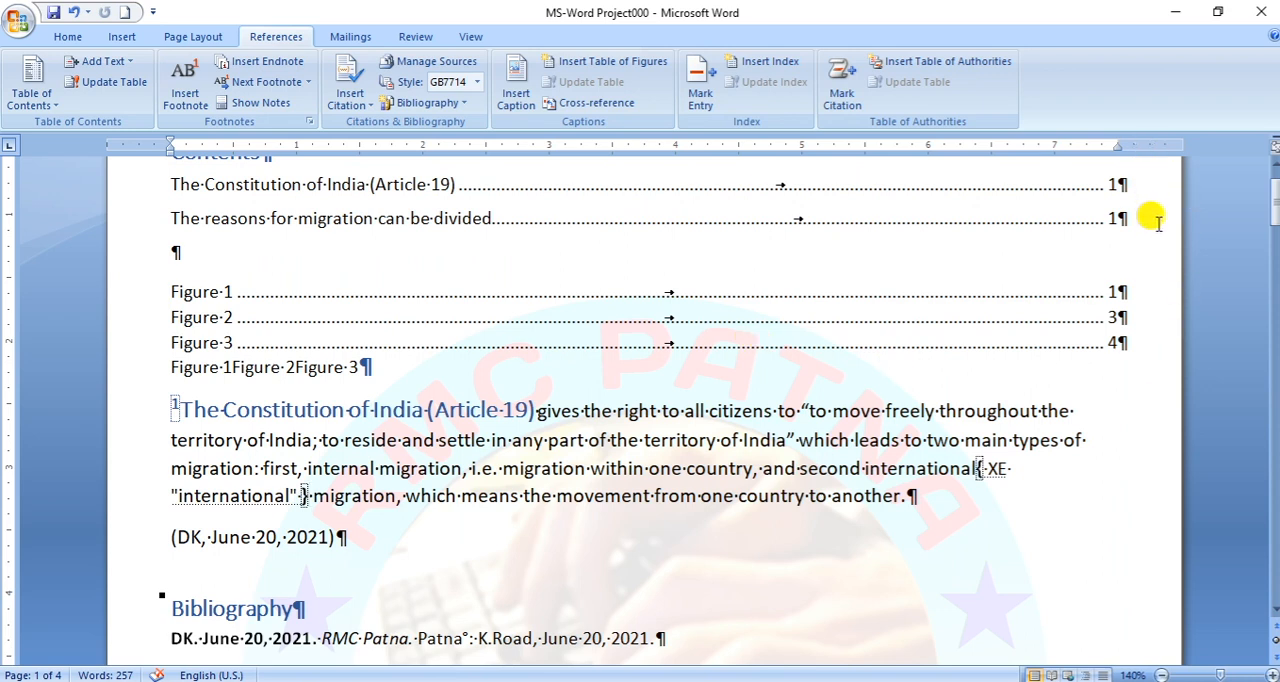
{"action": "left_click", "coordinate": [70, 38]}
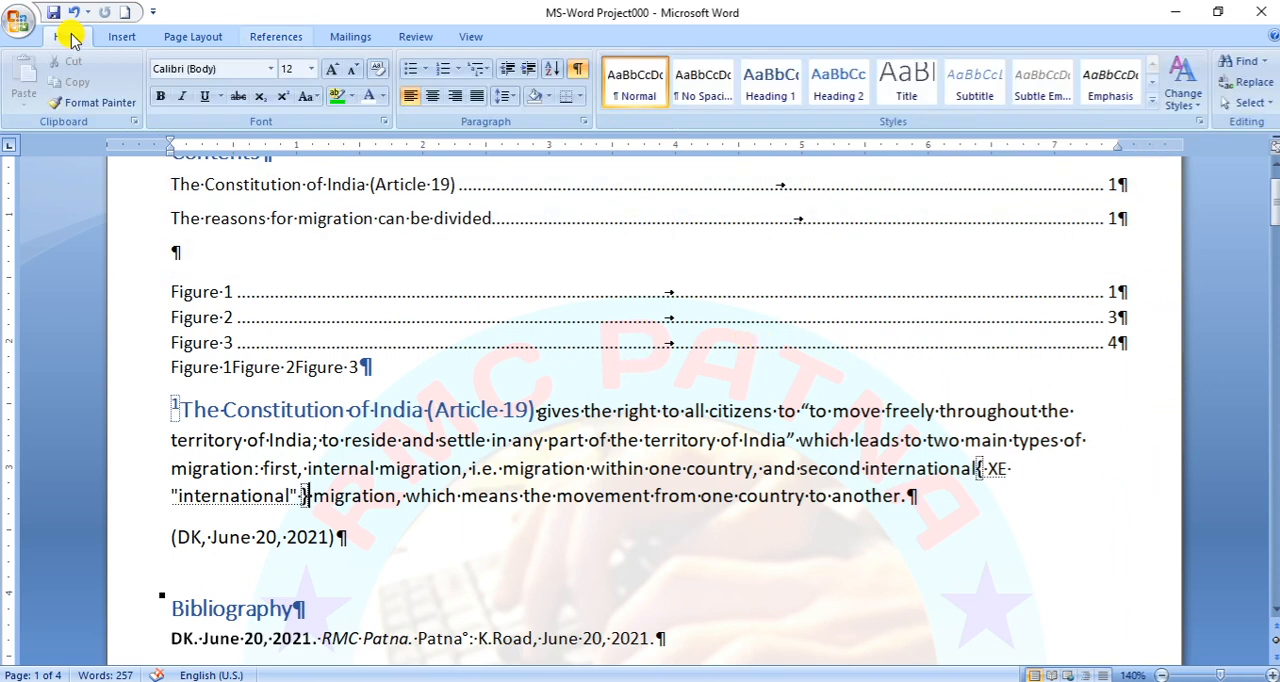
{"action": "left_click", "coordinate": [578, 68]}
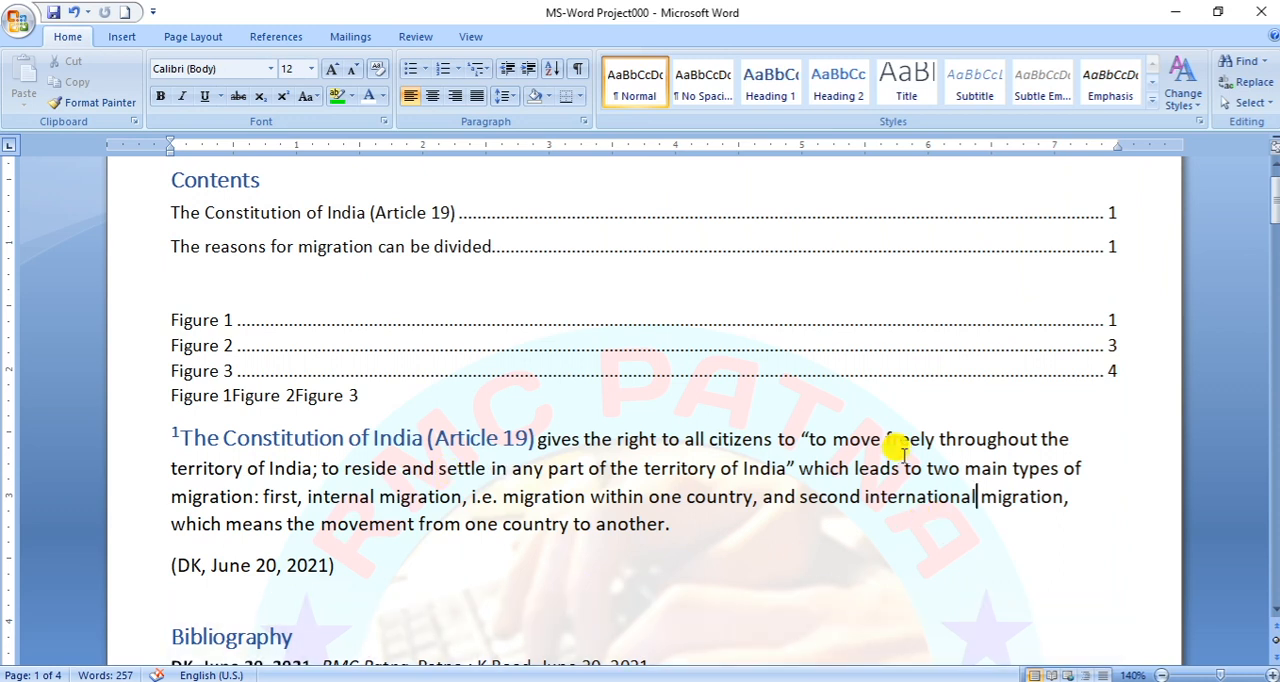
- Add three blank lines below the line of figure cross-references
{"action": "left_click", "coordinate": [272, 36]}
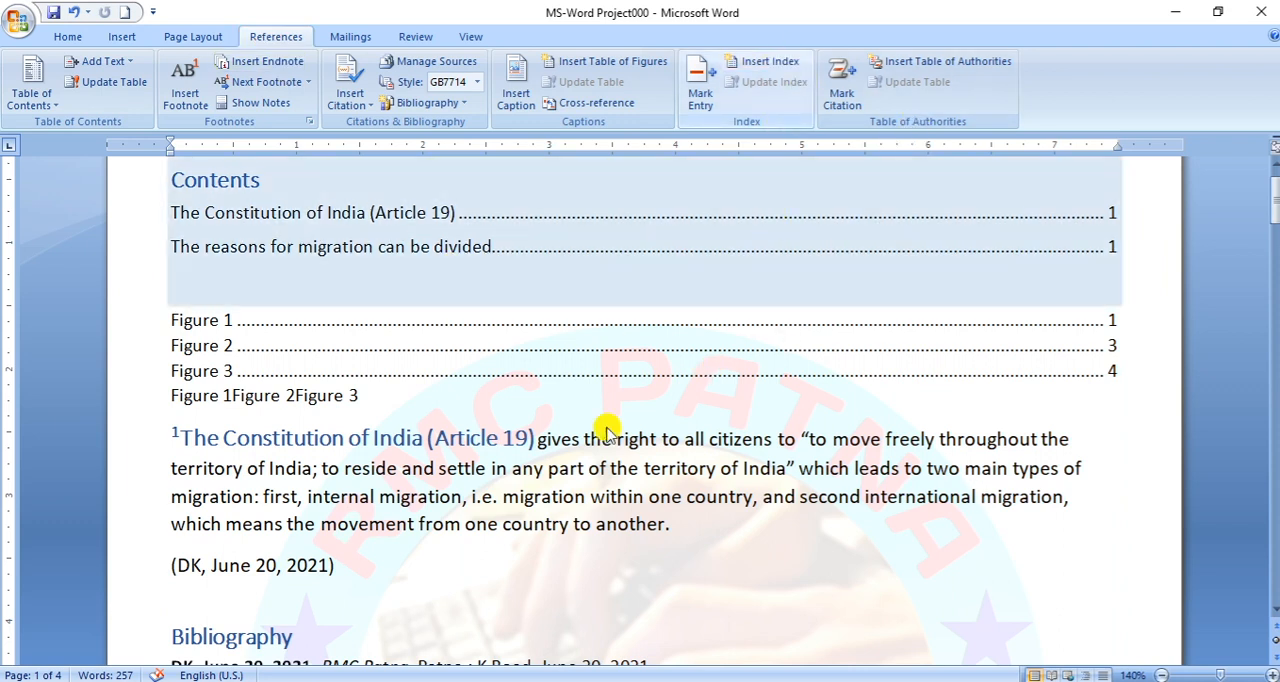
{"action": "left_click", "coordinate": [368, 396]}
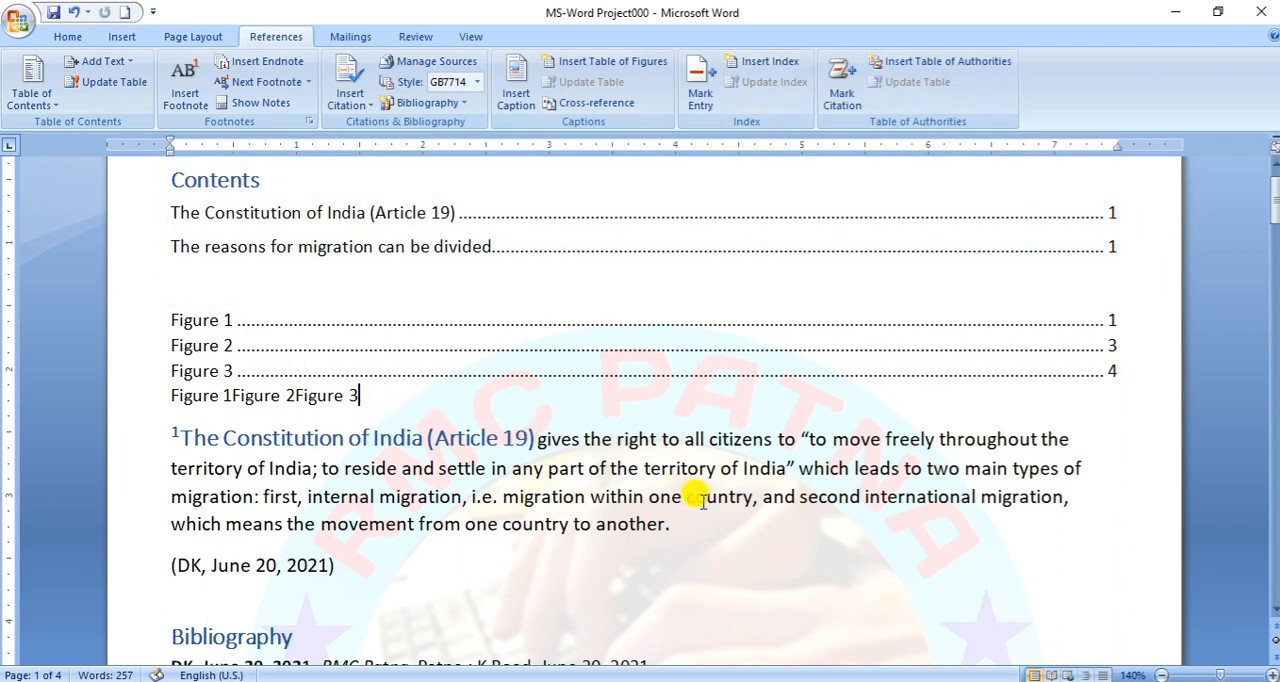
{"action": "key", "text": "Return"}
{"action": "key", "text": "Return"}
{"action": "key", "text": "Return"}
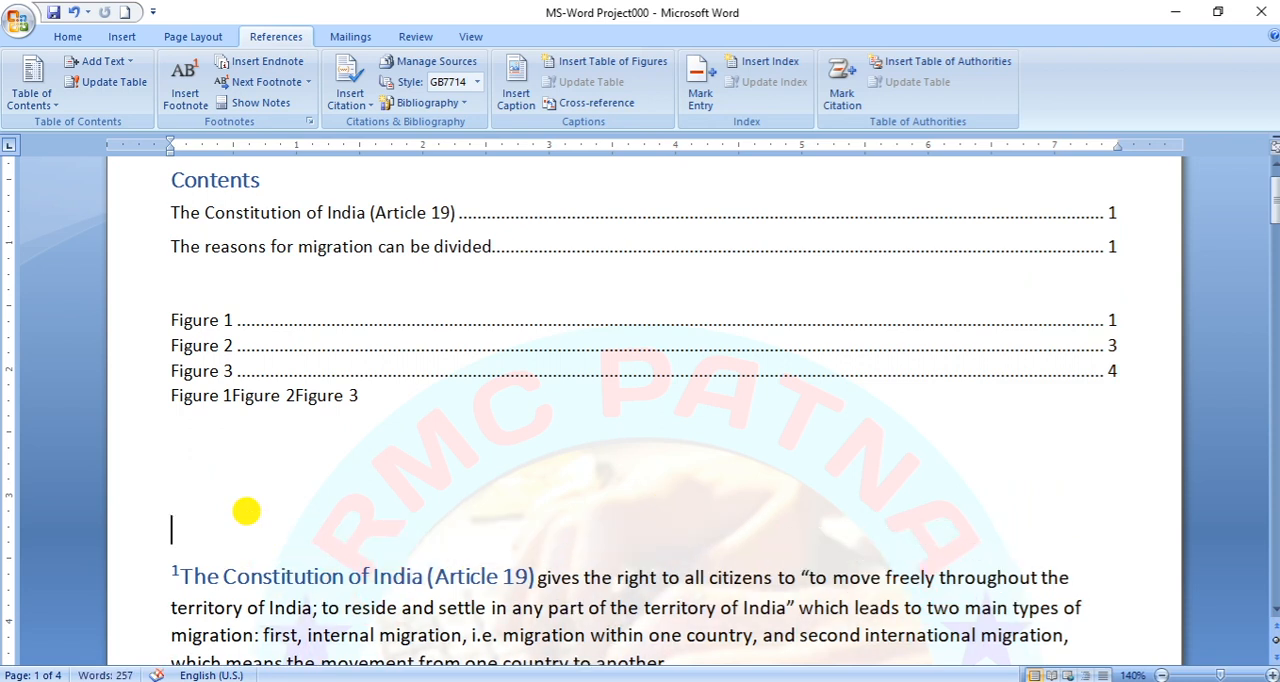
- Insert an indented two-column index with the From template format in the blank space above the Article 19 paragraph
{"action": "left_click", "coordinate": [246, 505]}
{"action": "left_click", "coordinate": [623, 62]}
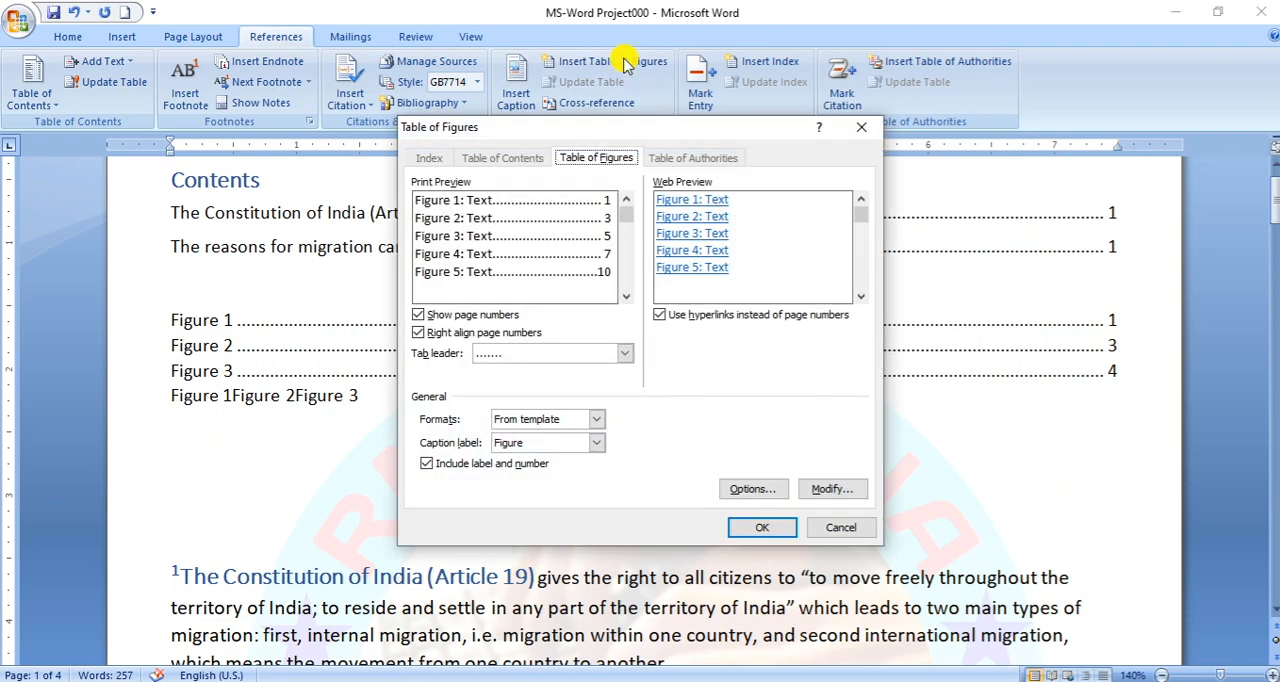
{"action": "left_click", "coordinate": [861, 127]}
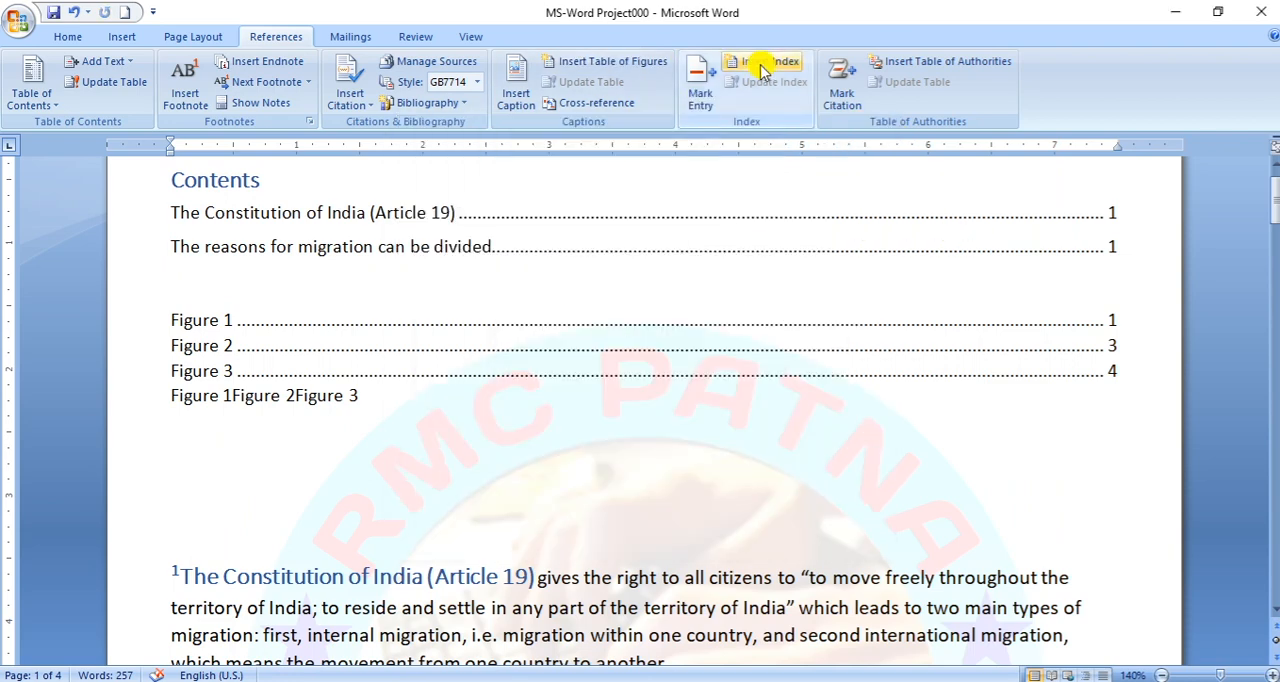
{"action": "left_click", "coordinate": [763, 66]}
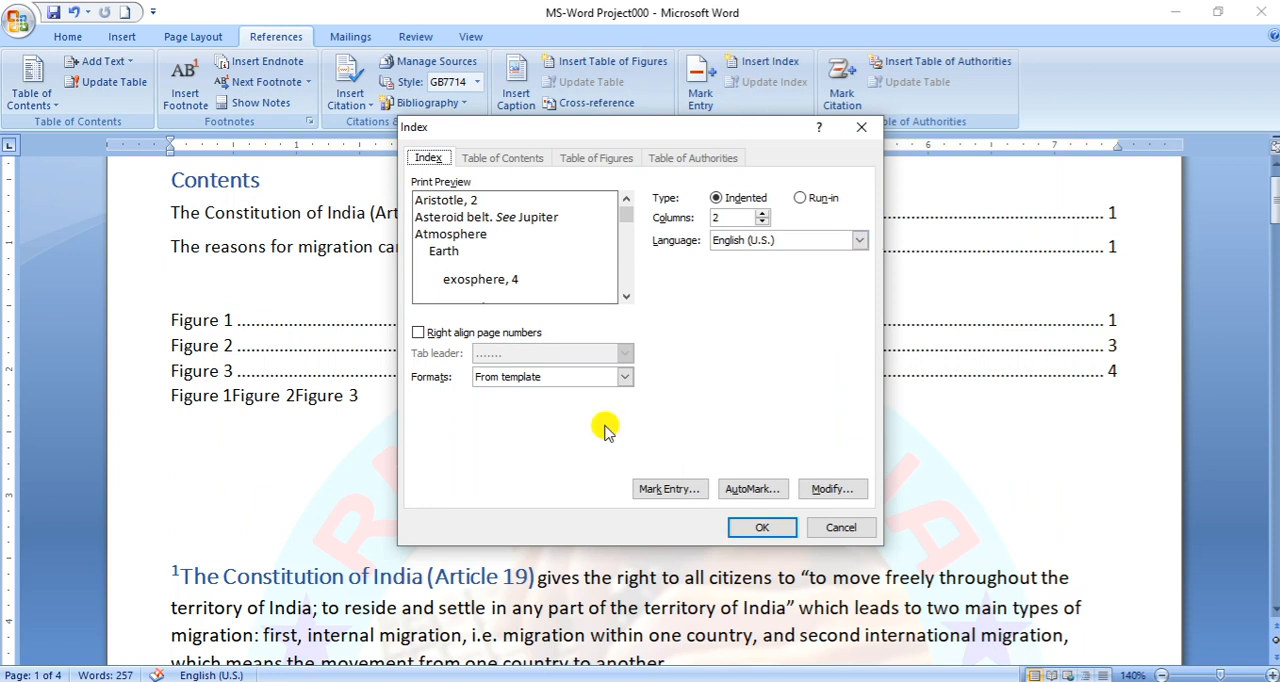
{"action": "left_click", "coordinate": [762, 527]}
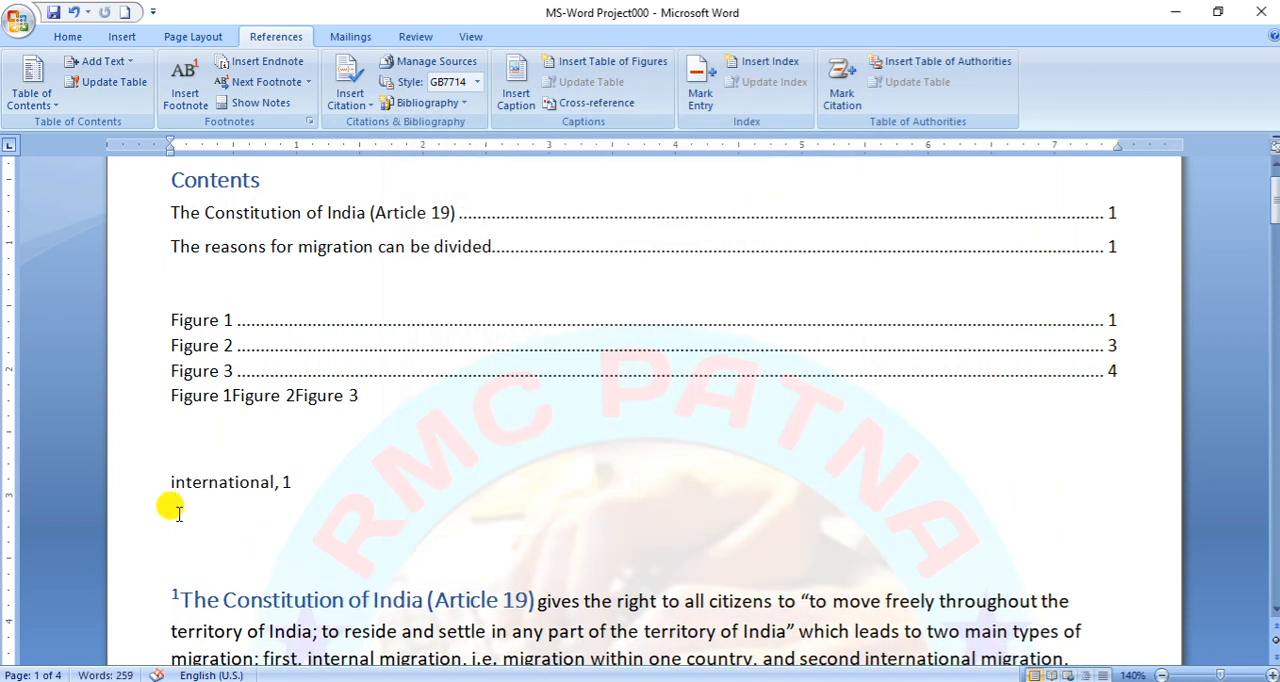
{"action": "left_click", "coordinate": [294, 488]}
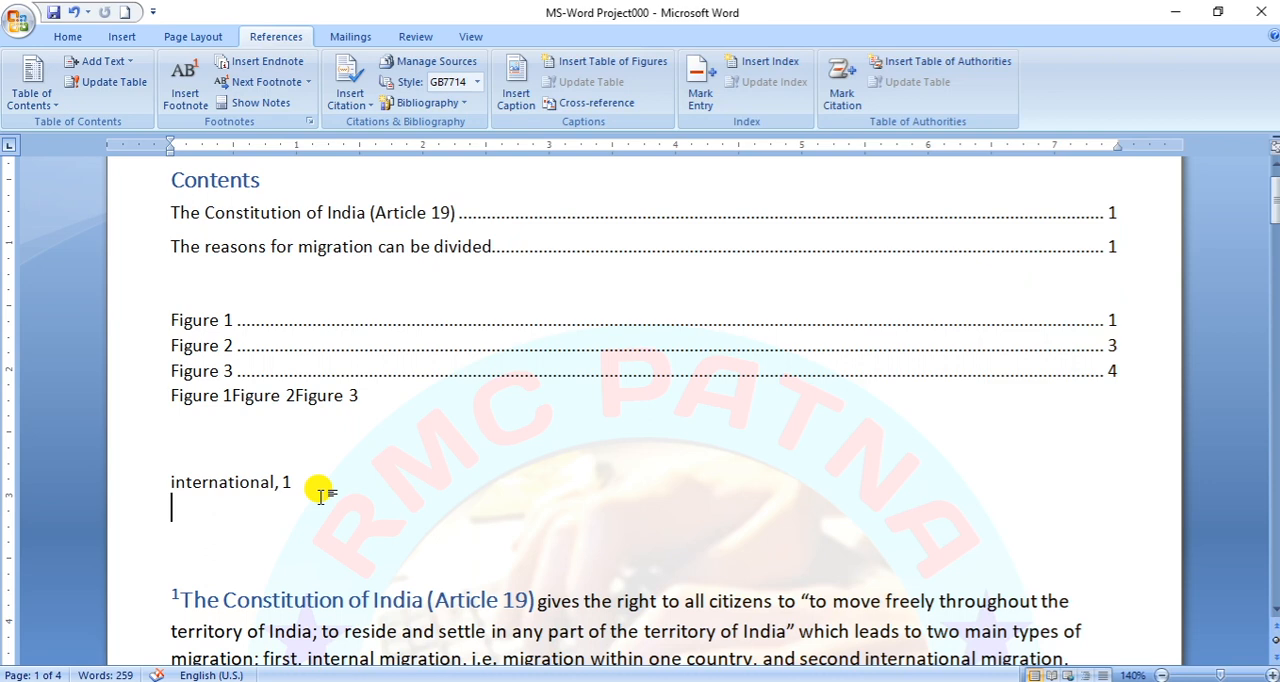
- Mark the word "standard" in the reasons for migration paragraph as a main index entry and hide the formatting marks
{"action": "scroll", "coordinate": [605, 530], "scroll_direction": "down", "scroll_amount": 2}
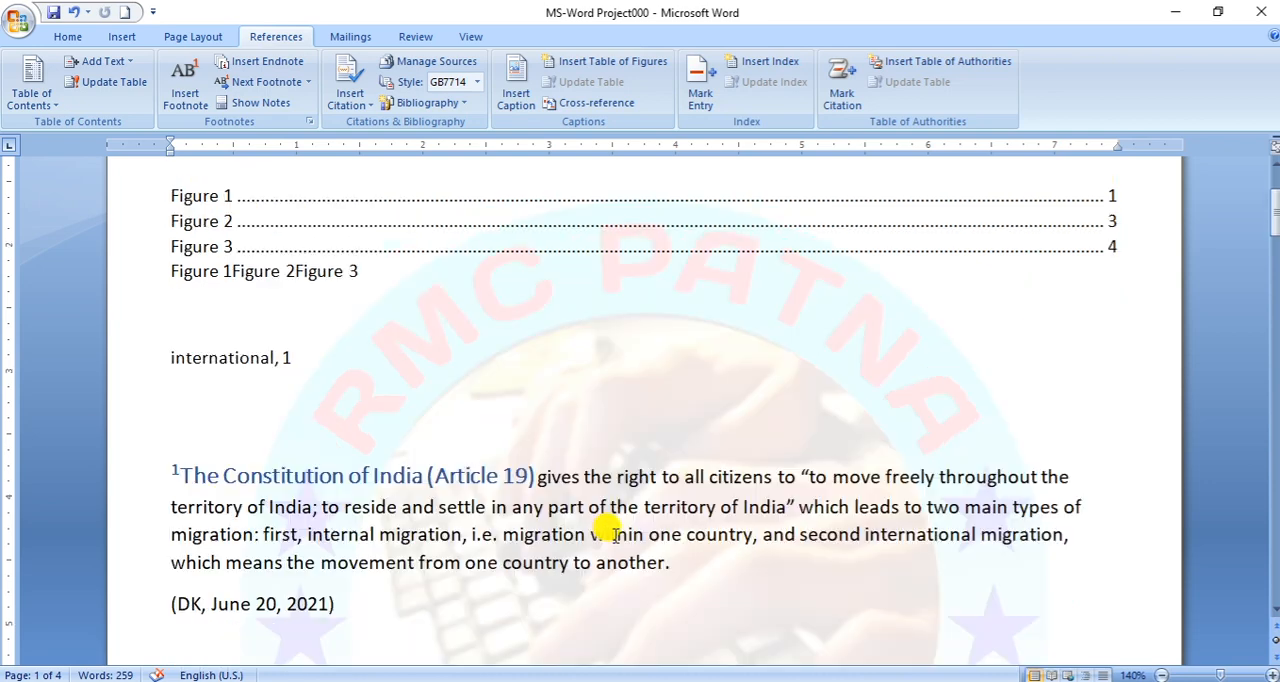
{"action": "scroll", "coordinate": [495, 615], "scroll_direction": "down", "scroll_amount": 4}
{"action": "scroll", "coordinate": [505, 612], "scroll_direction": "down", "scroll_amount": 15}
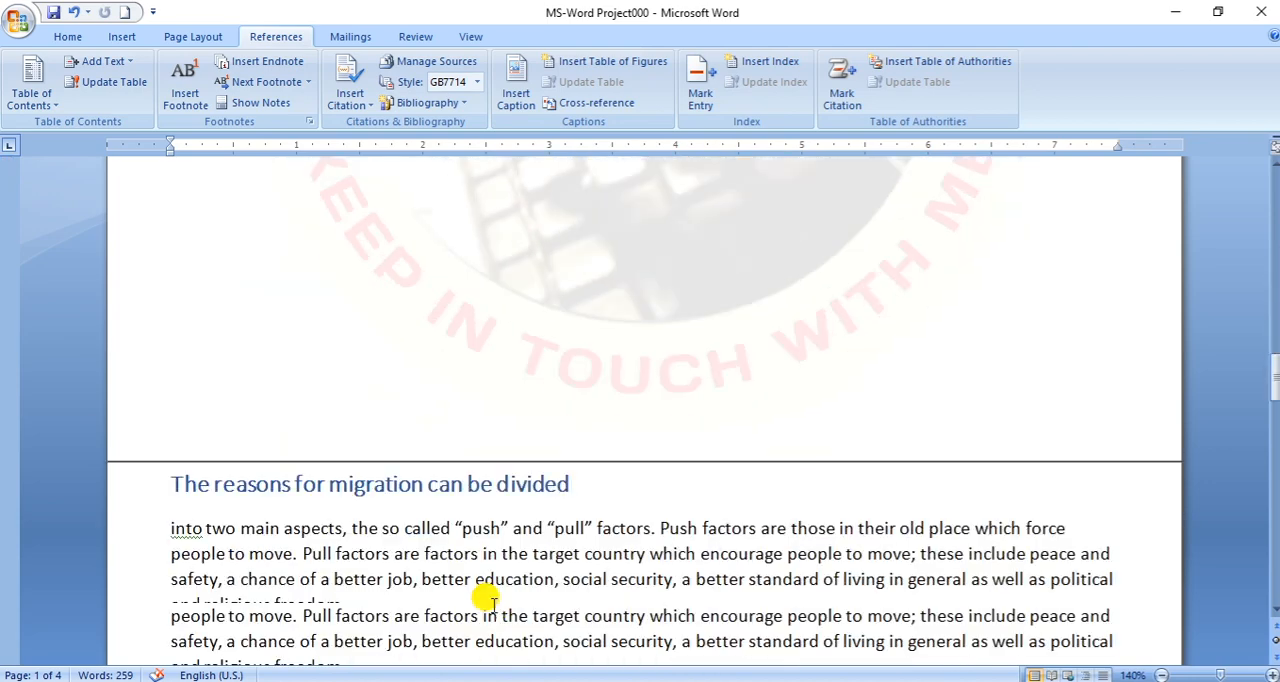
{"action": "scroll", "coordinate": [485, 597], "scroll_direction": "down", "scroll_amount": 5}
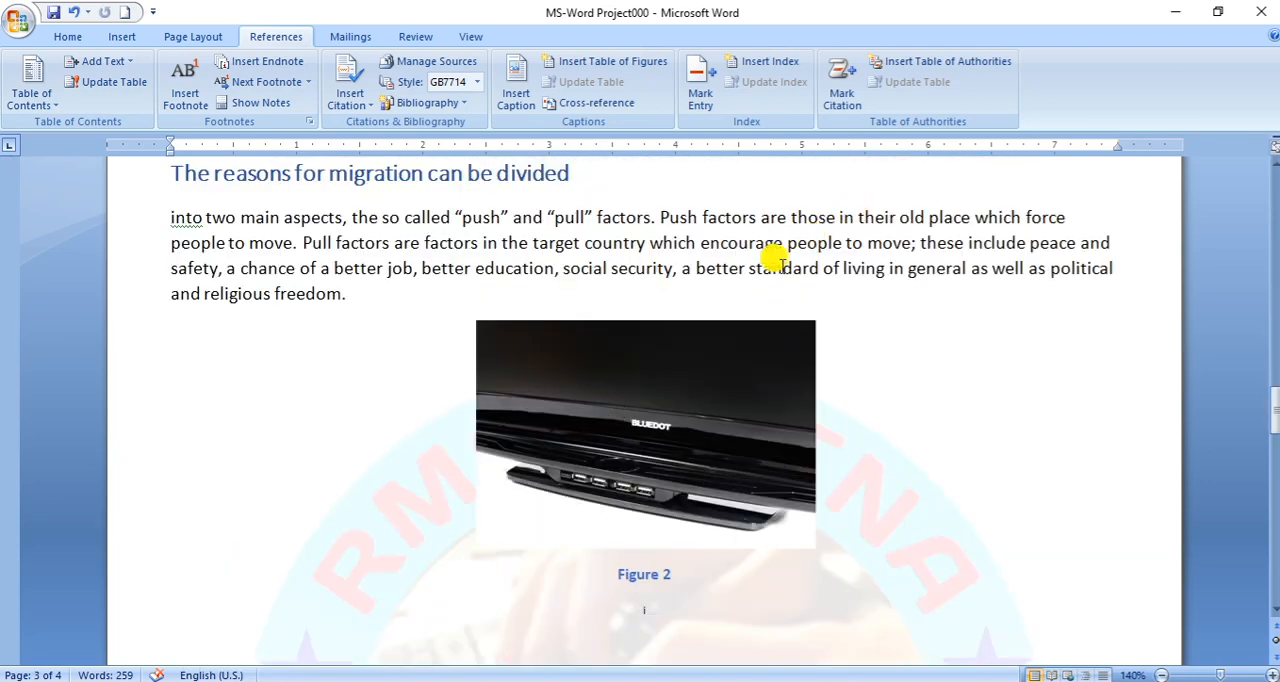
{"action": "double_click", "coordinate": [778, 268]}
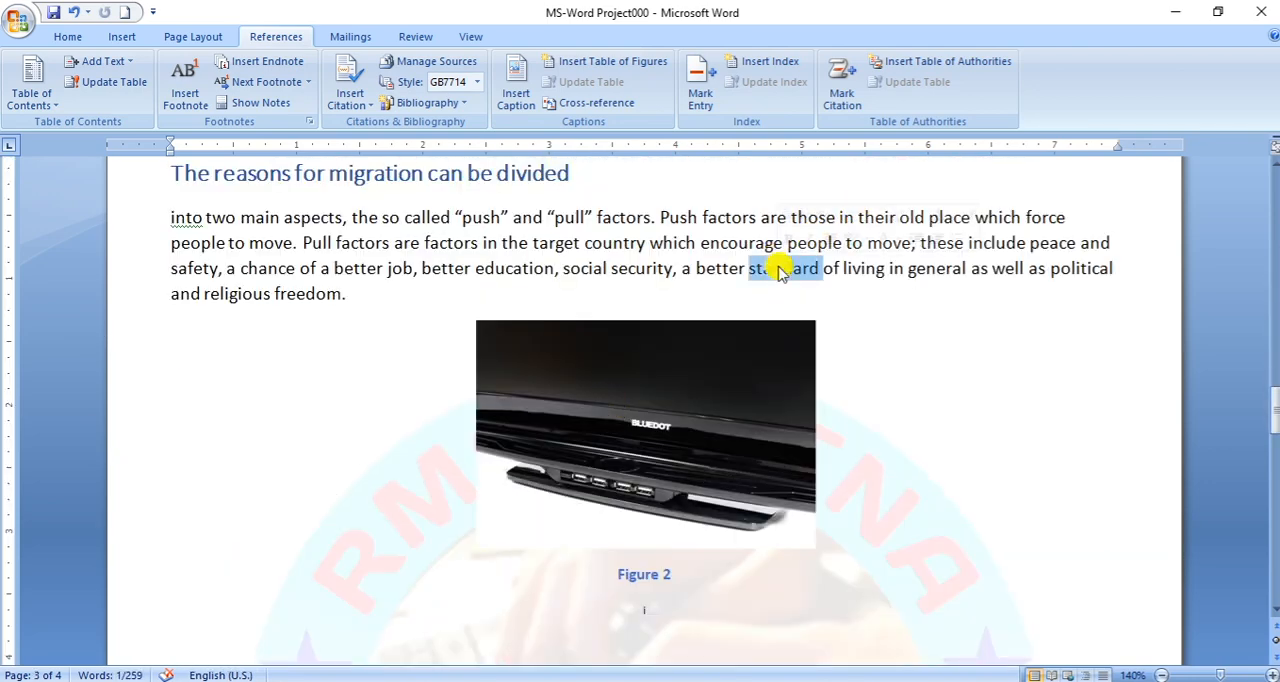
{"action": "left_click", "coordinate": [702, 100]}
{"action": "left_click", "coordinate": [585, 530]}
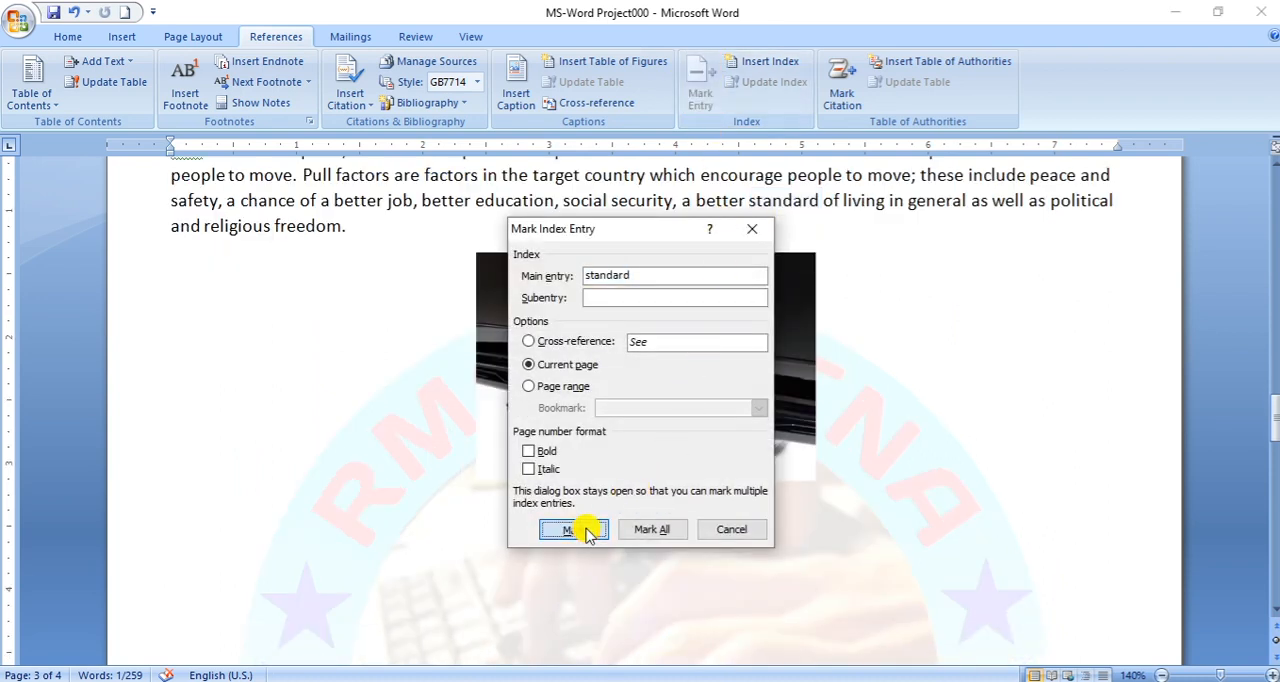
{"action": "left_click", "coordinate": [737, 529]}
{"action": "left_click", "coordinate": [72, 37]}
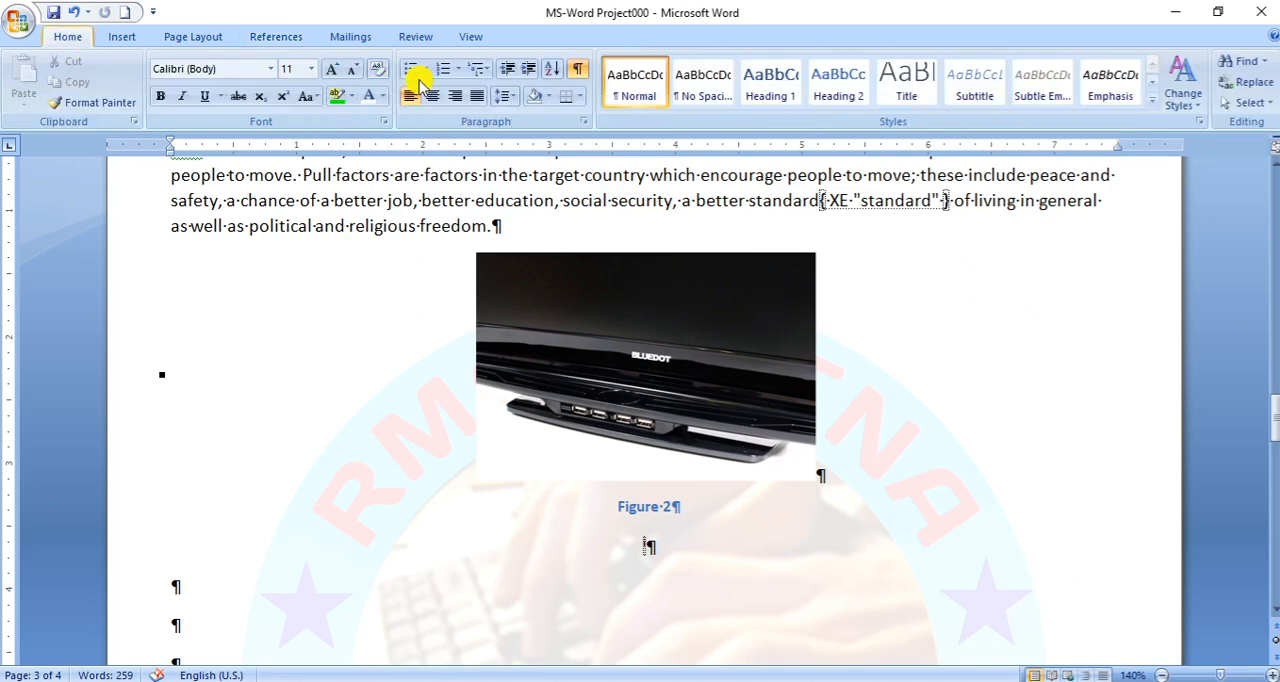
{"action": "left_click", "coordinate": [578, 68]}
- Update the index above the Article 19 paragraph to include the newly marked entry
{"action": "scroll", "coordinate": [497, 340], "scroll_direction": "up", "scroll_amount": 4}
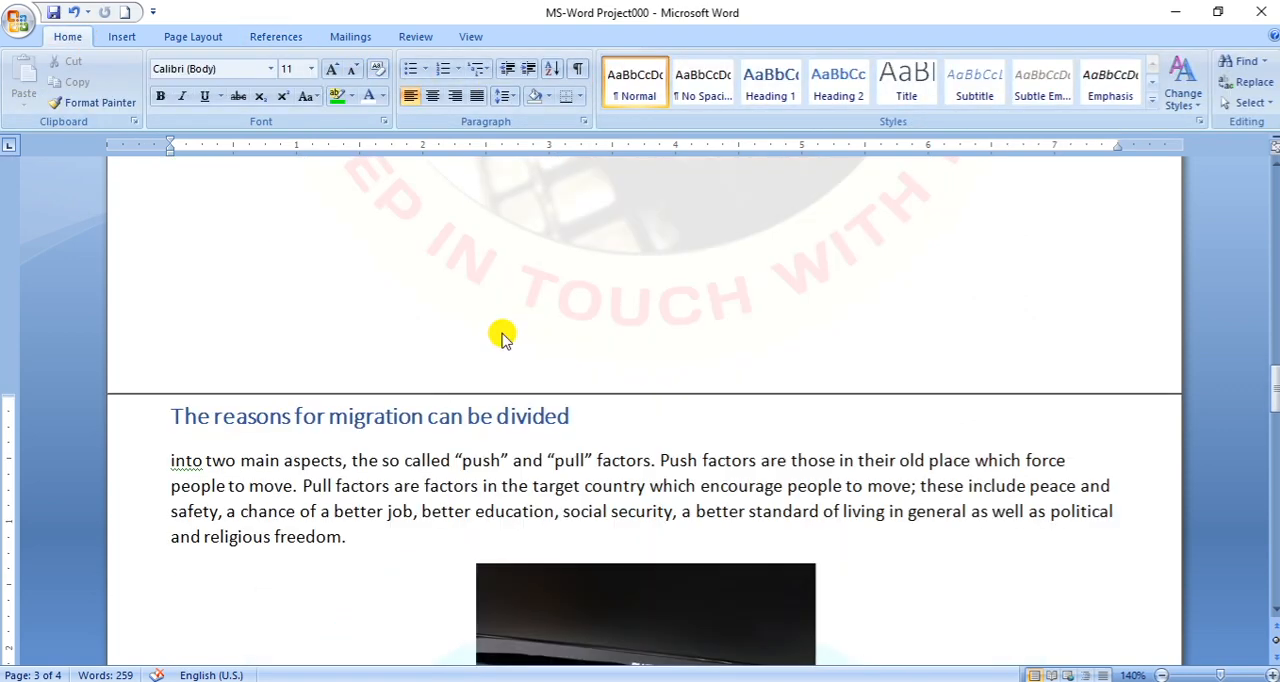
{"action": "scroll", "coordinate": [502, 335], "scroll_direction": "up", "scroll_amount": 20}
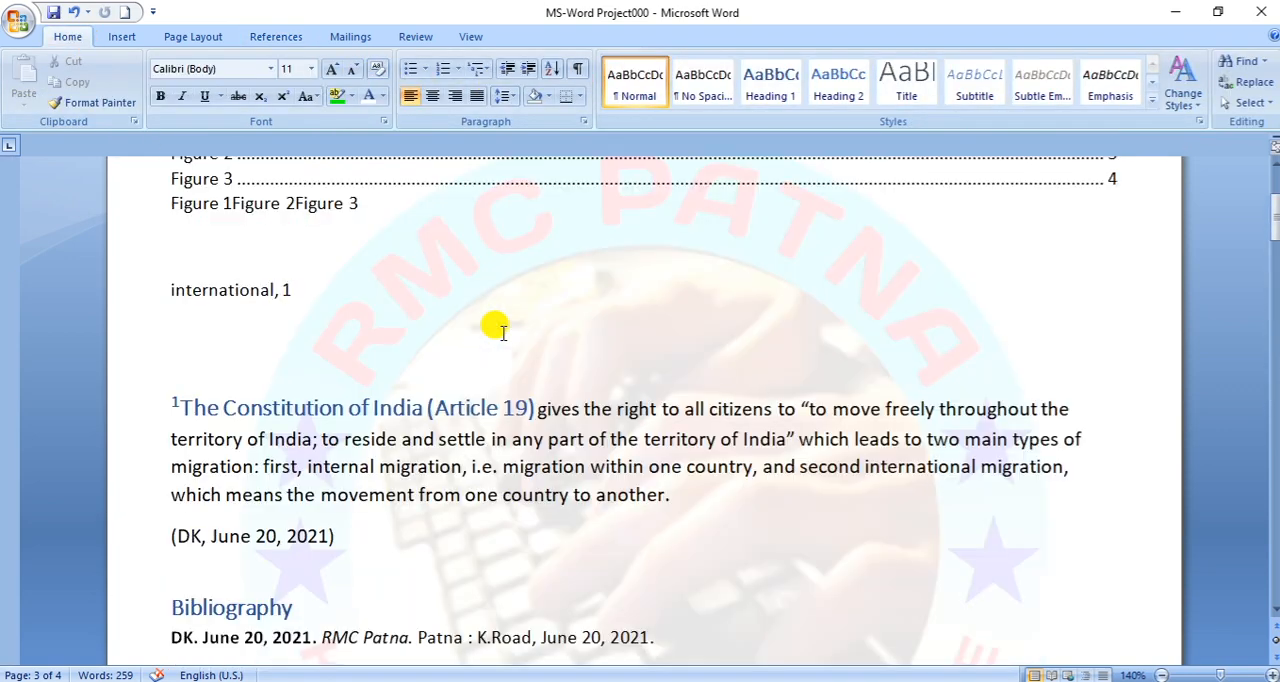
{"action": "left_click", "coordinate": [337, 289]}
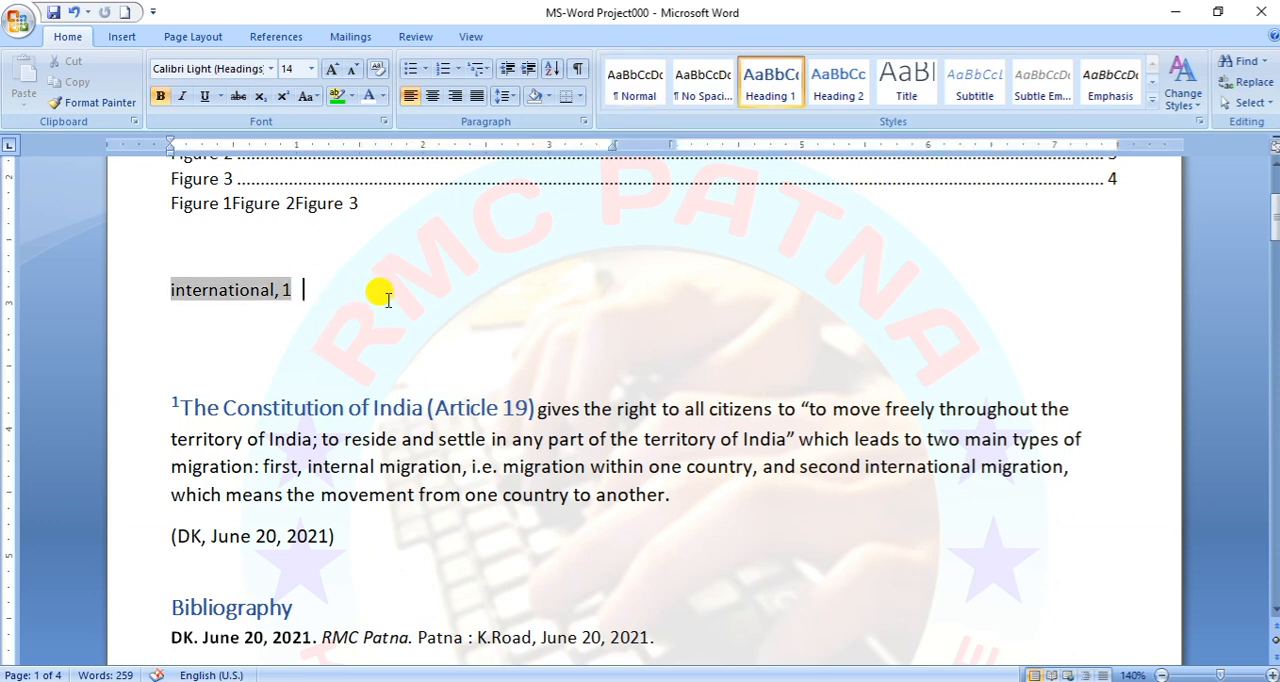
{"action": "left_click", "coordinate": [280, 37]}
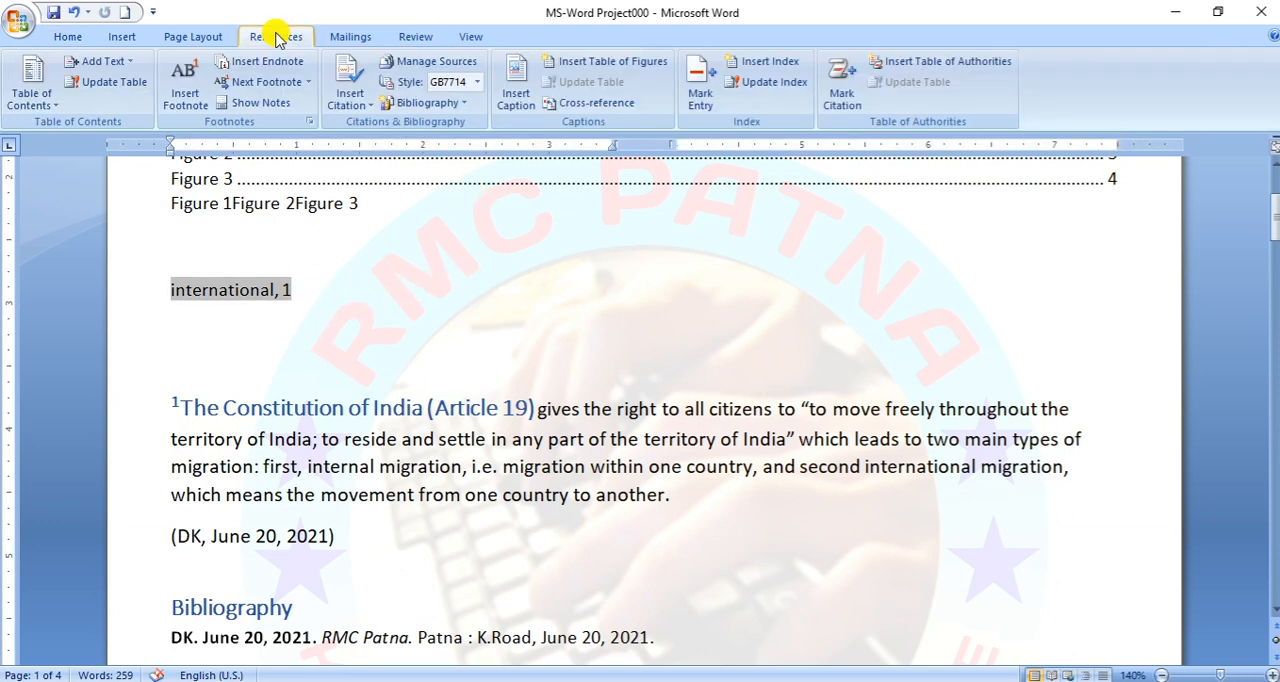
{"action": "left_click", "coordinate": [794, 85]}
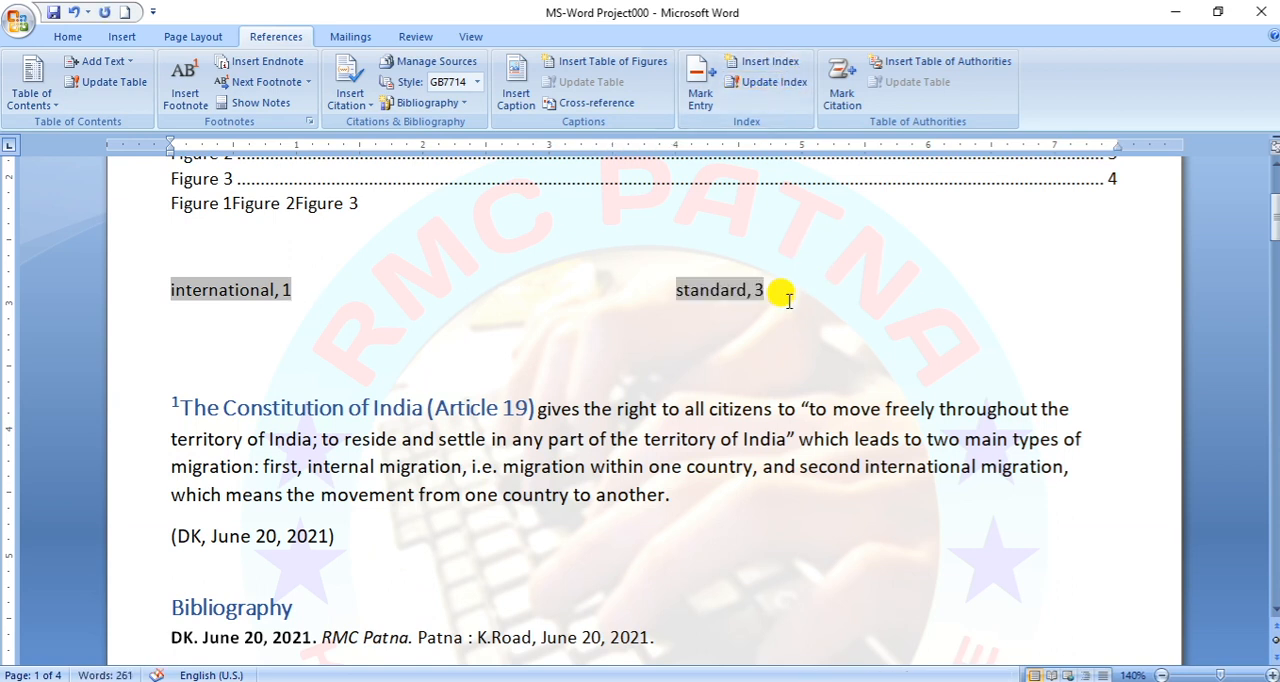
{"action": "left_click", "coordinate": [790, 302]}
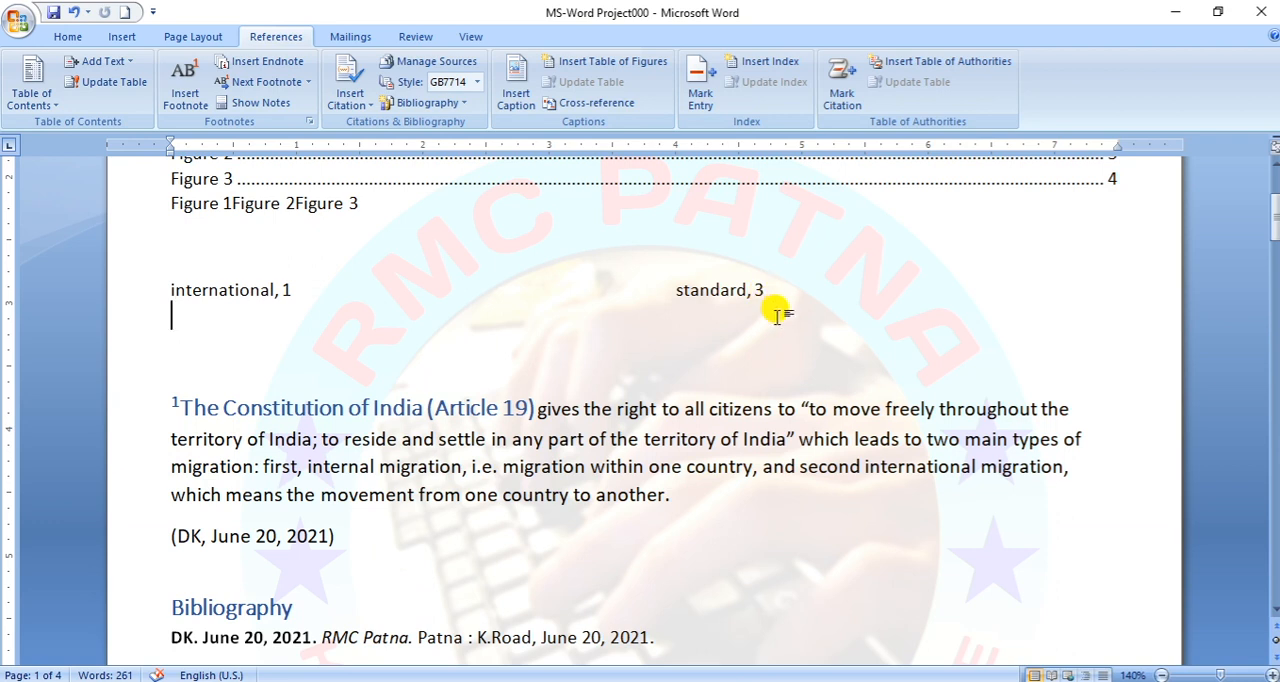
- Mark the word "Between" in the paragraph starting "Since the 1830s" as a main index entry and hide the formatting marks
{"action": "scroll", "coordinate": [868, 540], "scroll_direction": "down", "scroll_amount": 10}
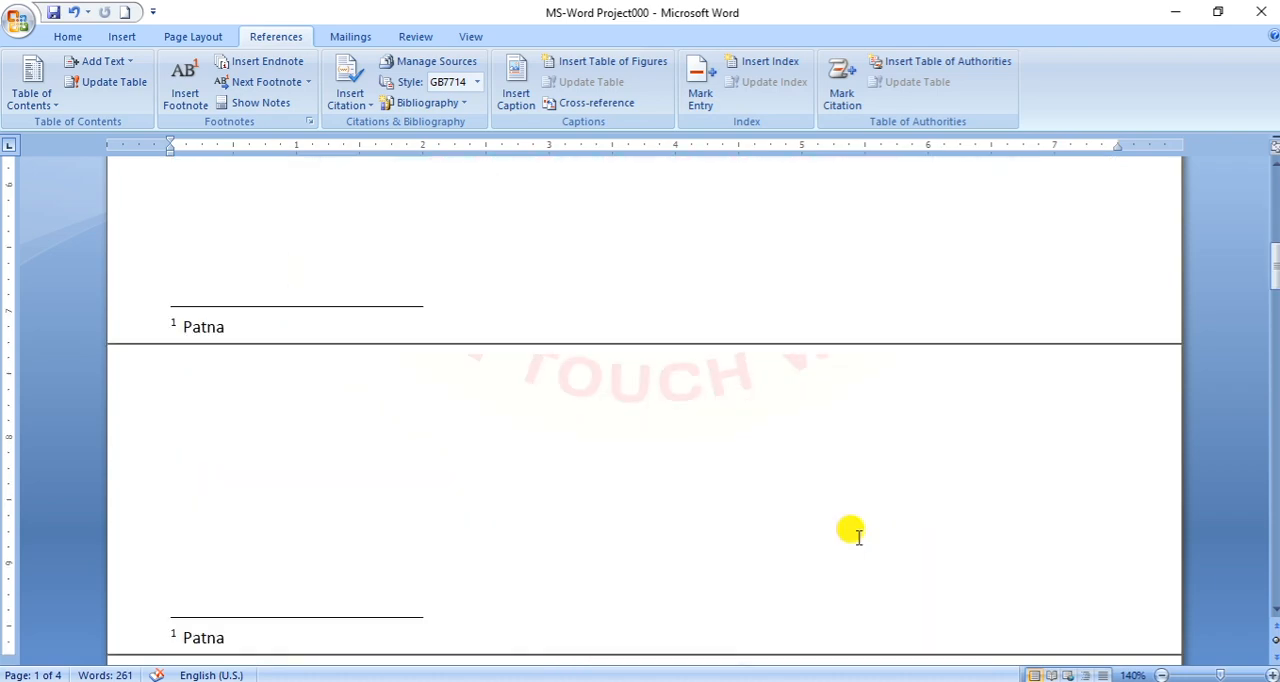
{"action": "scroll", "coordinate": [868, 535], "scroll_direction": "down", "scroll_amount": 15}
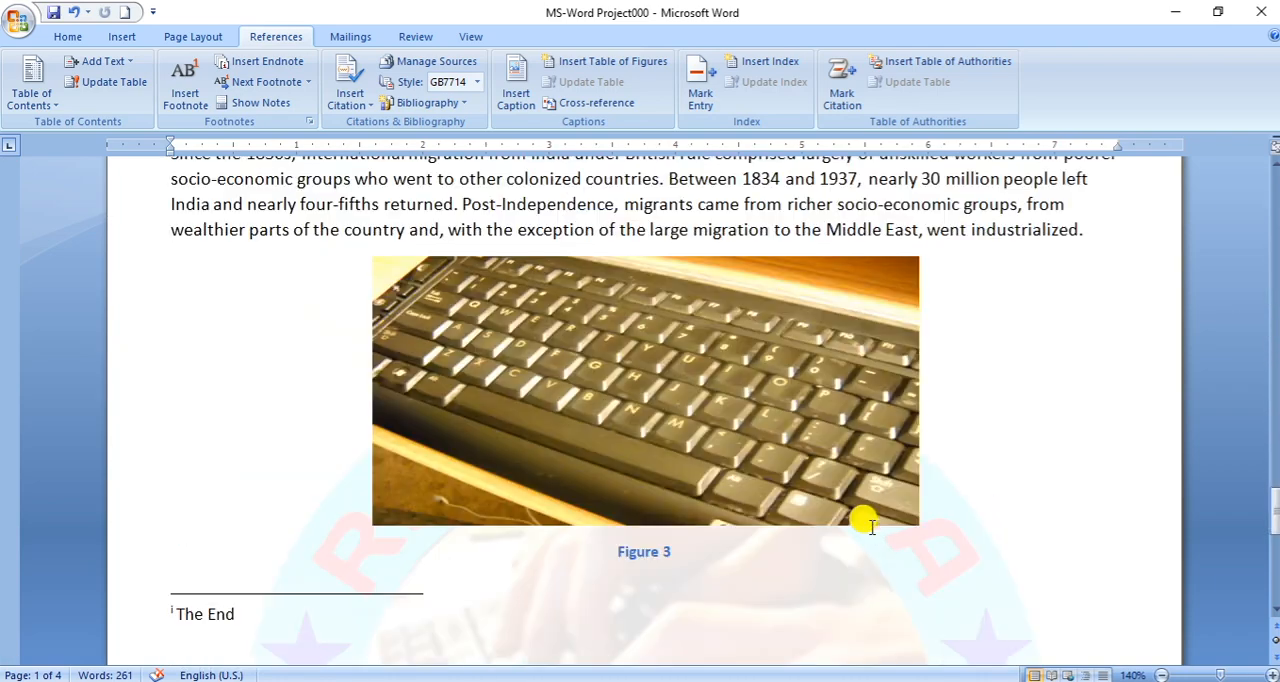
{"action": "scroll", "coordinate": [862, 525], "scroll_direction": "up", "scroll_amount": 8}
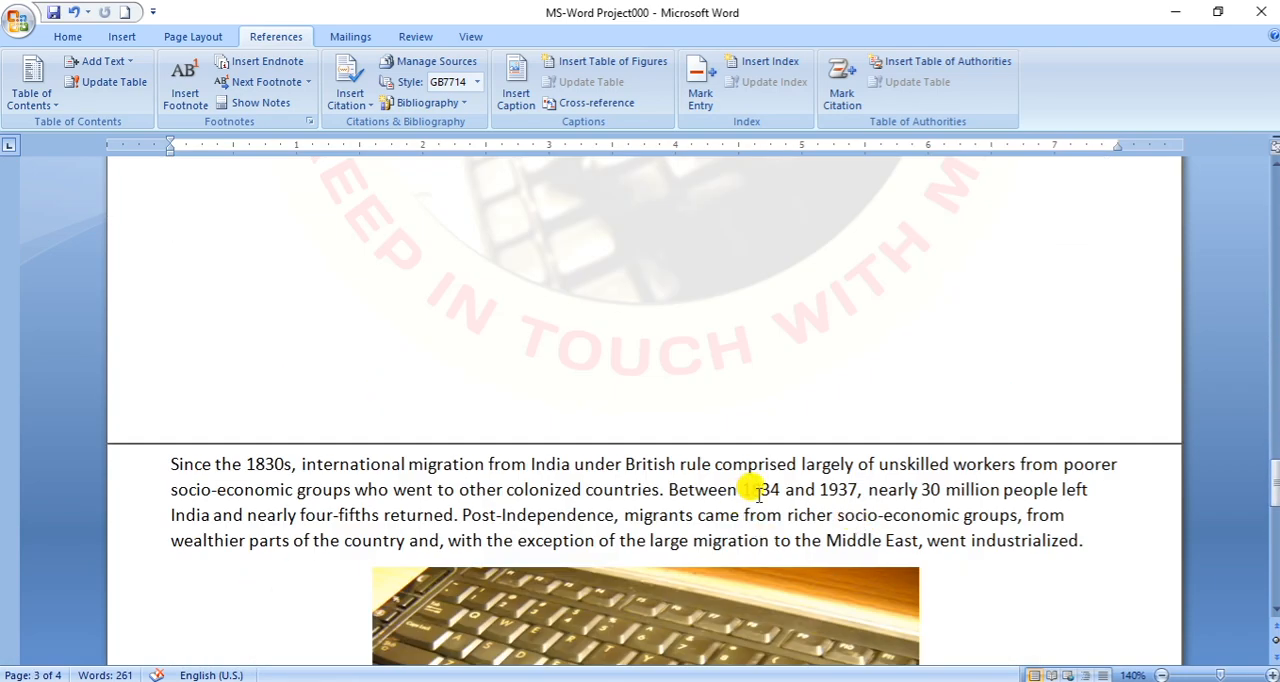
{"action": "double_click", "coordinate": [700, 490]}
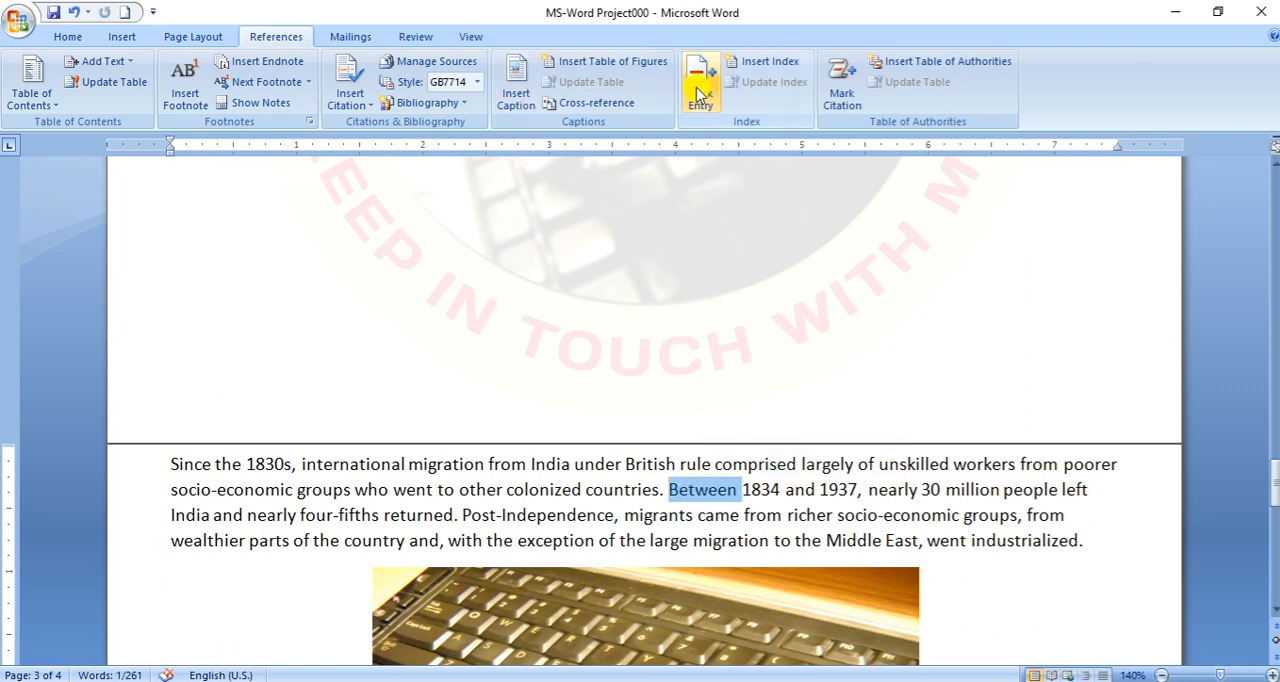
{"action": "left_click", "coordinate": [699, 88]}
{"action": "left_click", "coordinate": [597, 533]}
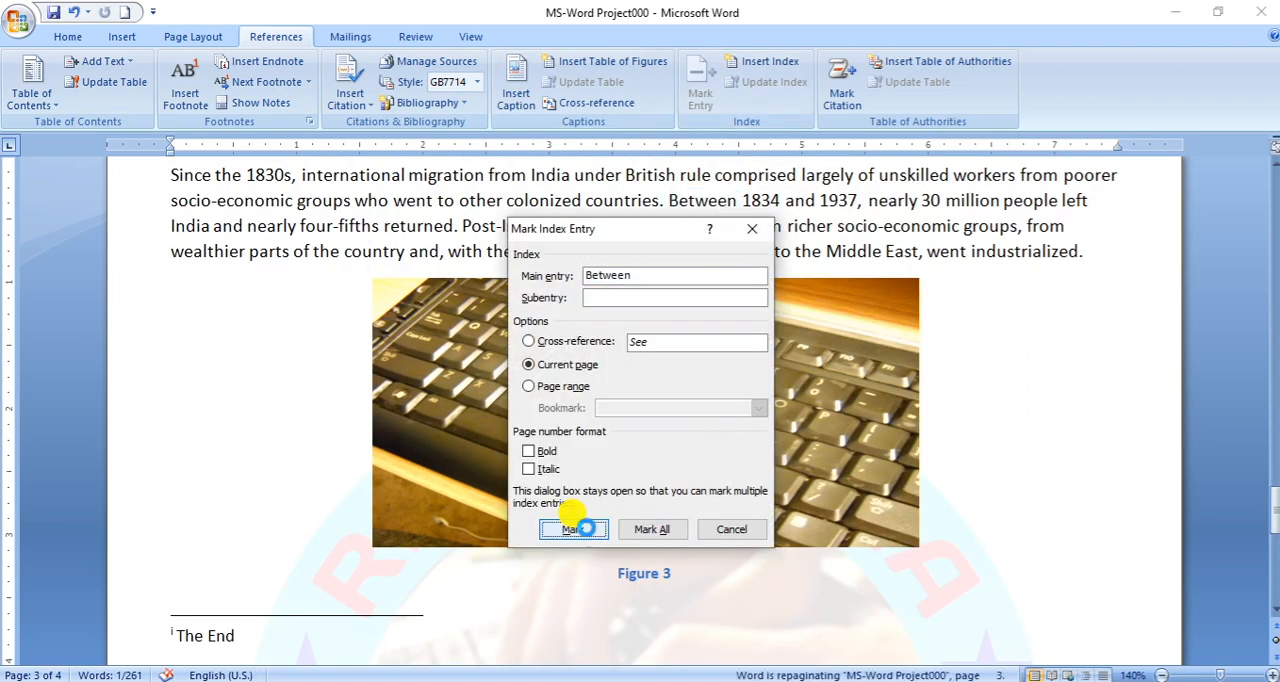
{"action": "left_click", "coordinate": [735, 530]}
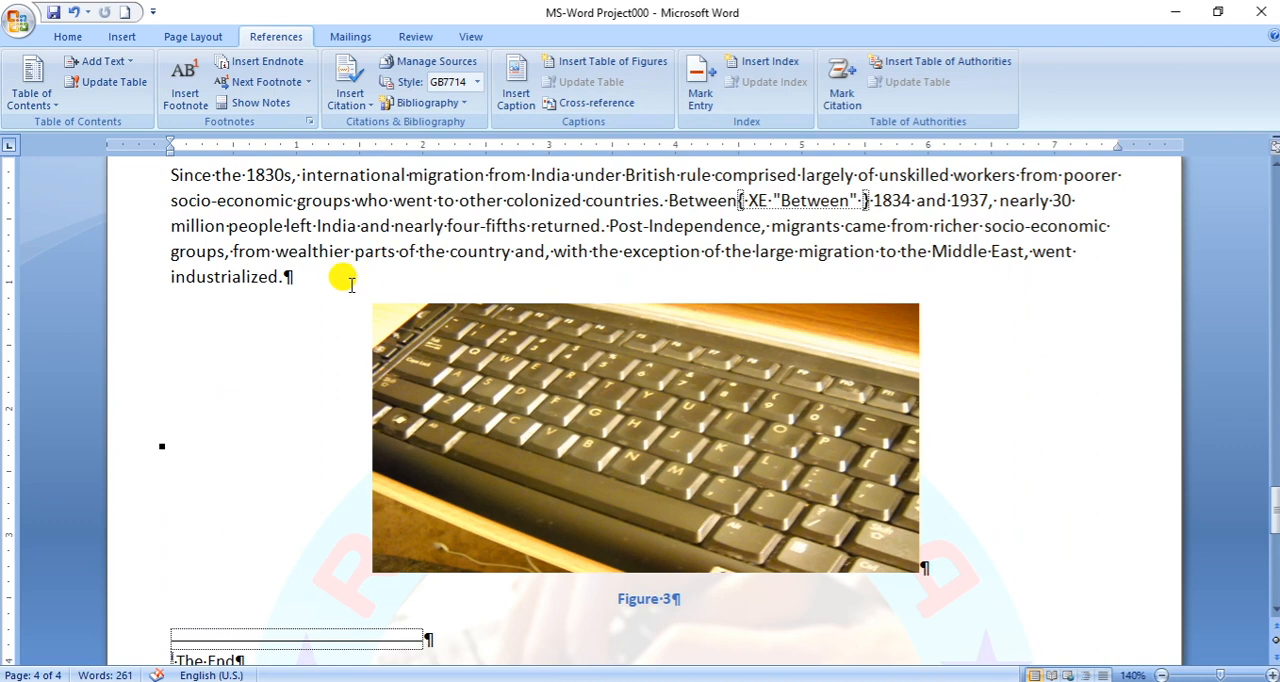
{"action": "left_click", "coordinate": [79, 40]}
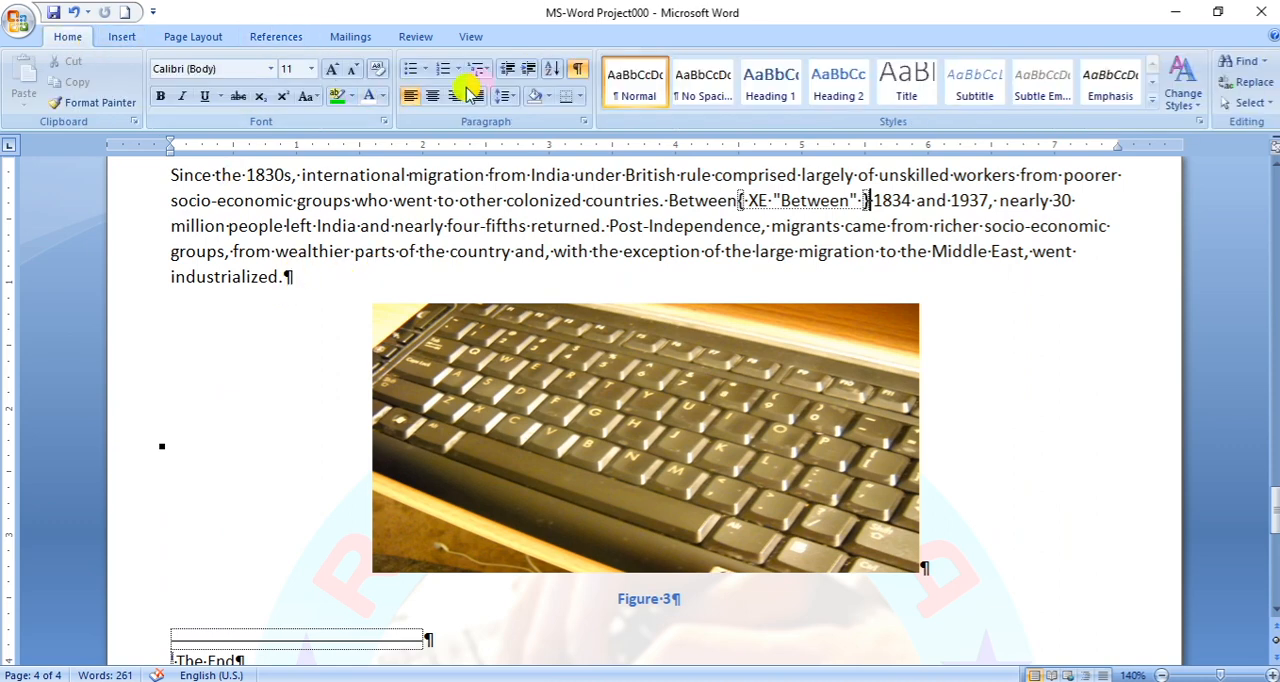
{"action": "left_click", "coordinate": [576, 70]}
- Update the index again so it picks up the marked word "Between"
{"action": "scroll", "coordinate": [858, 333], "scroll_direction": "up", "scroll_amount": 20}
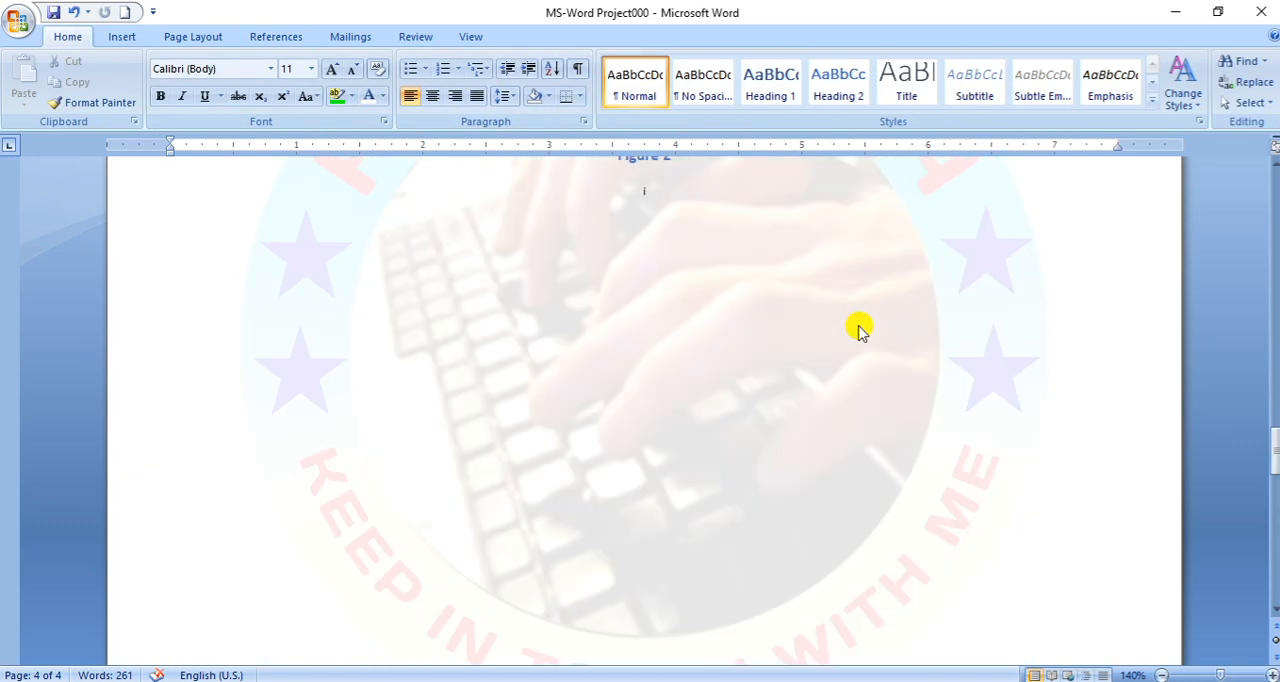
{"action": "scroll", "coordinate": [850, 320], "scroll_direction": "up", "scroll_amount": 15}
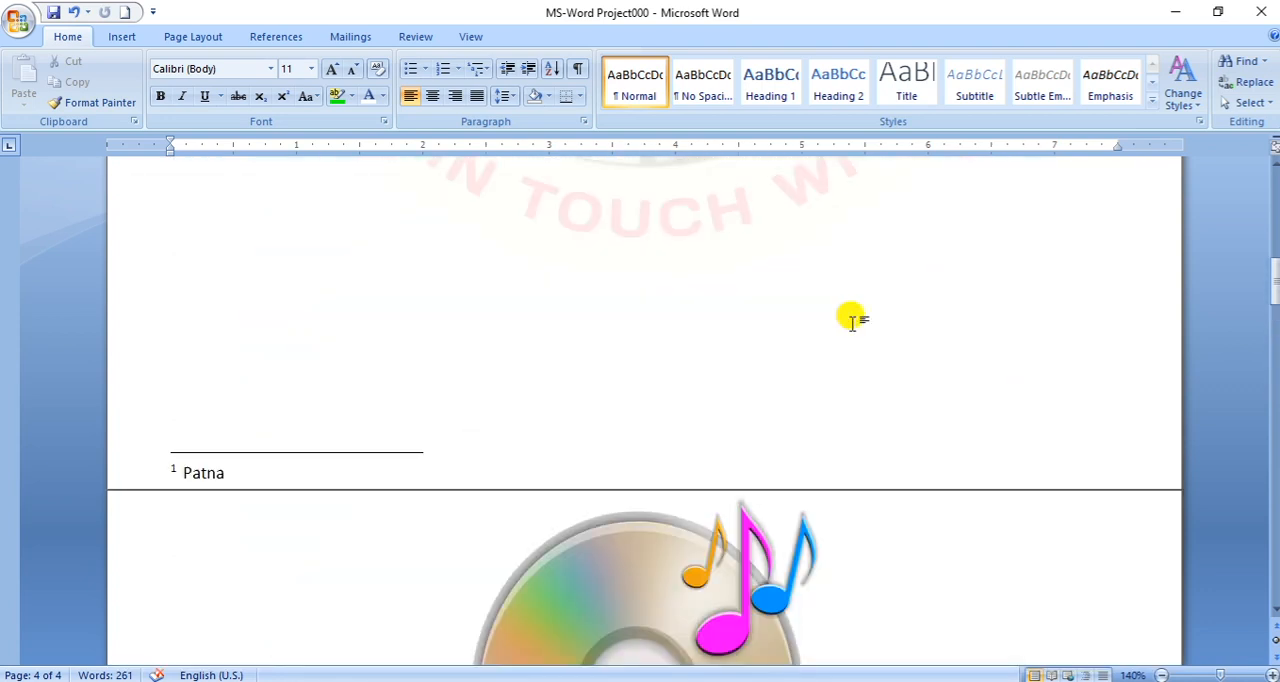
{"action": "left_click", "coordinate": [114, 315]}
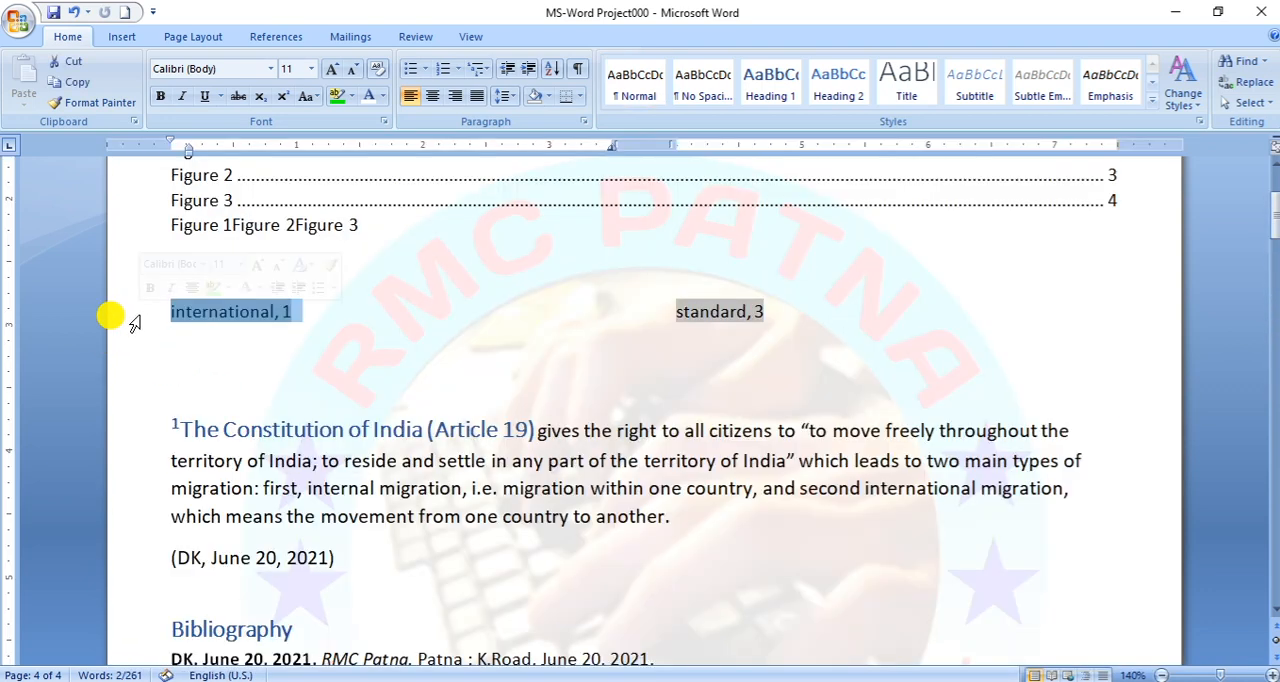
{"action": "left_click", "coordinate": [287, 38]}
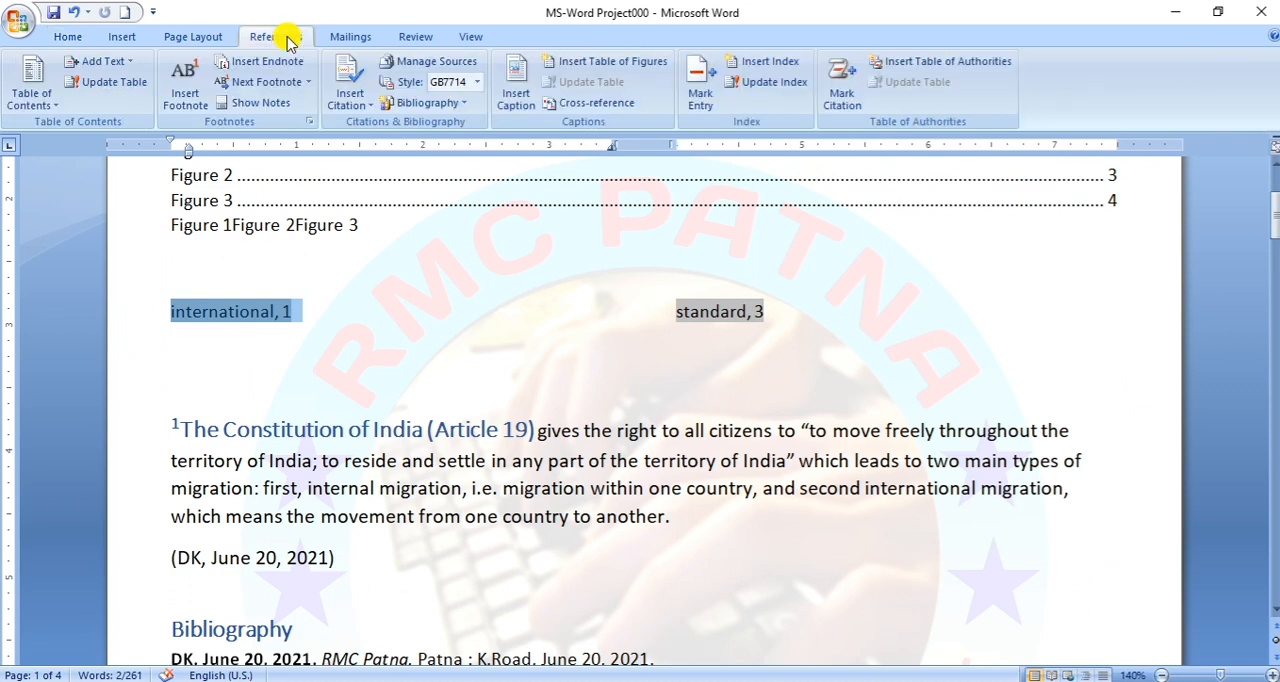
{"action": "left_click", "coordinate": [775, 82]}
- Add a blank line above the "standard" entry in the index's second column
{"action": "left_click_drag", "start_coordinate": [128, 312], "coordinate": [150, 338]}
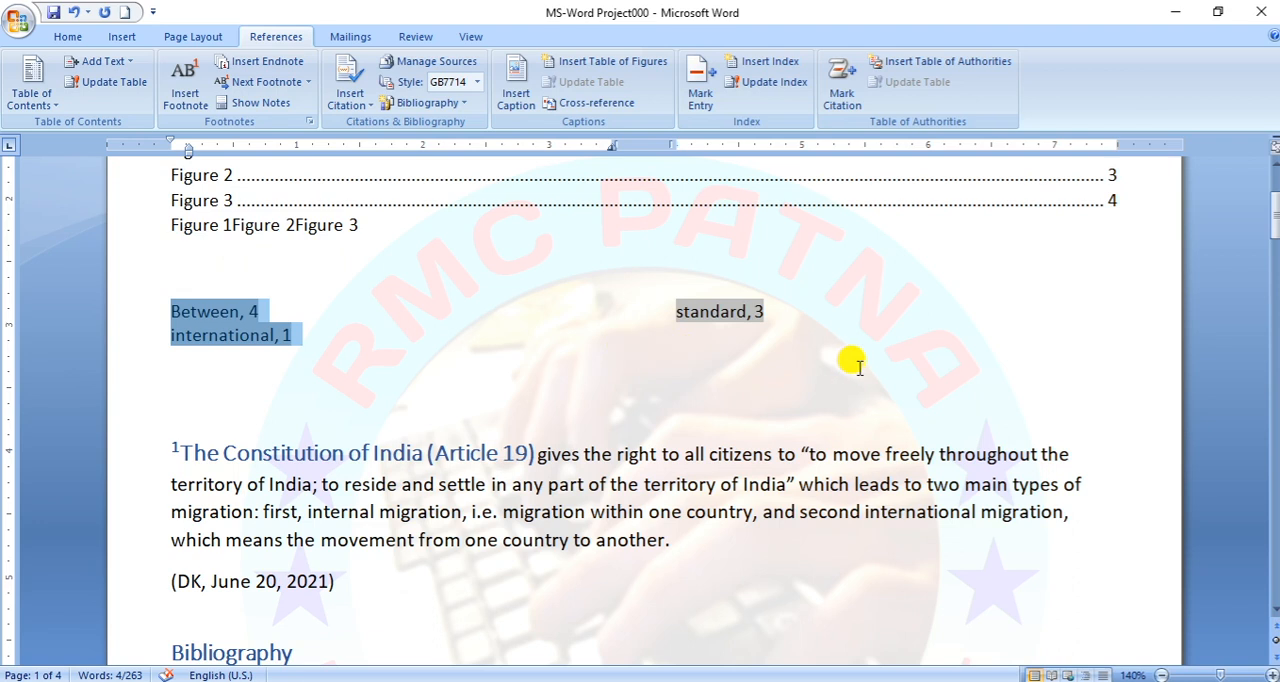
{"action": "left_click", "coordinate": [832, 316]}
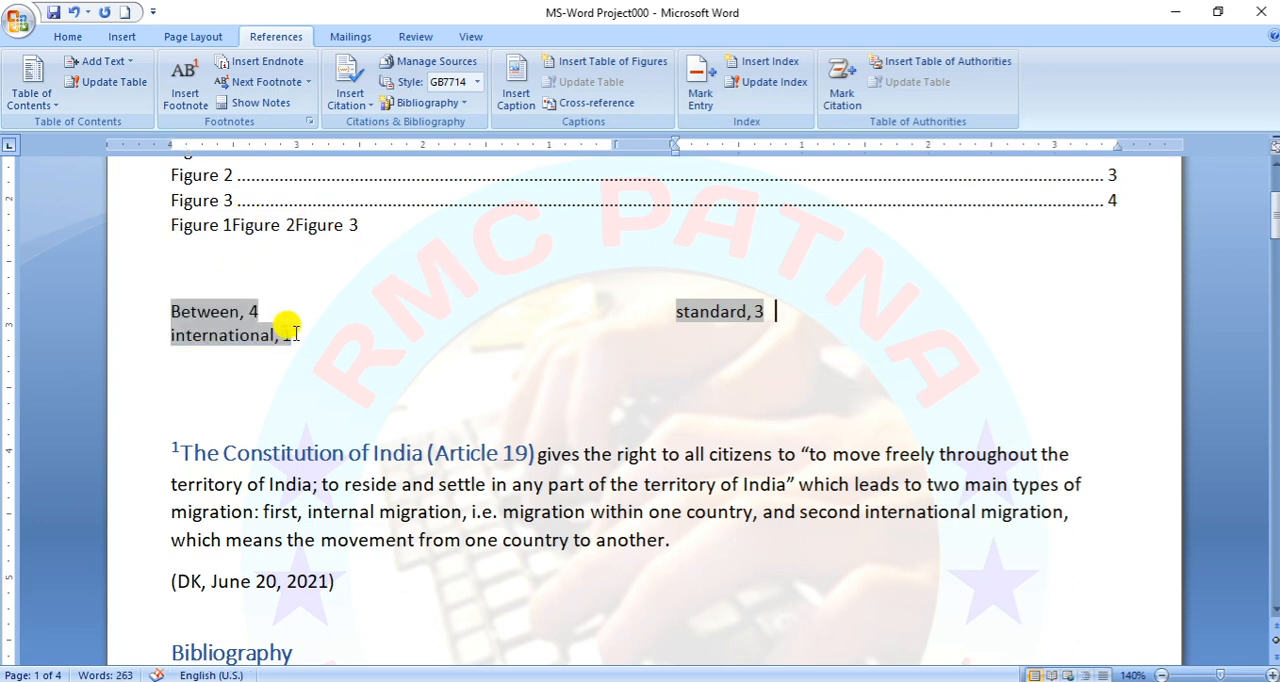
{"action": "key", "text": "Return"}
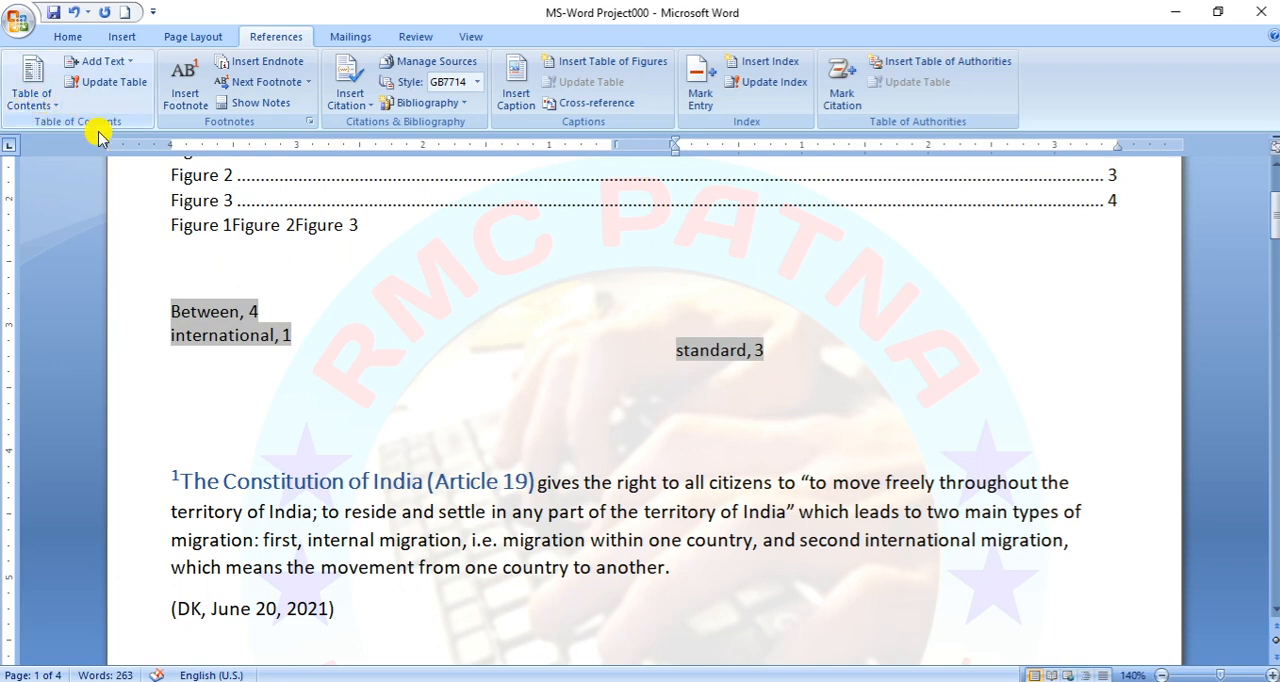
- Mark the word "citizens" in the Article 19 paragraph as a citation in the Cases category and hide the formatting marks
{"action": "scroll", "coordinate": [417, 249], "scroll_direction": "up", "scroll_amount": 2}
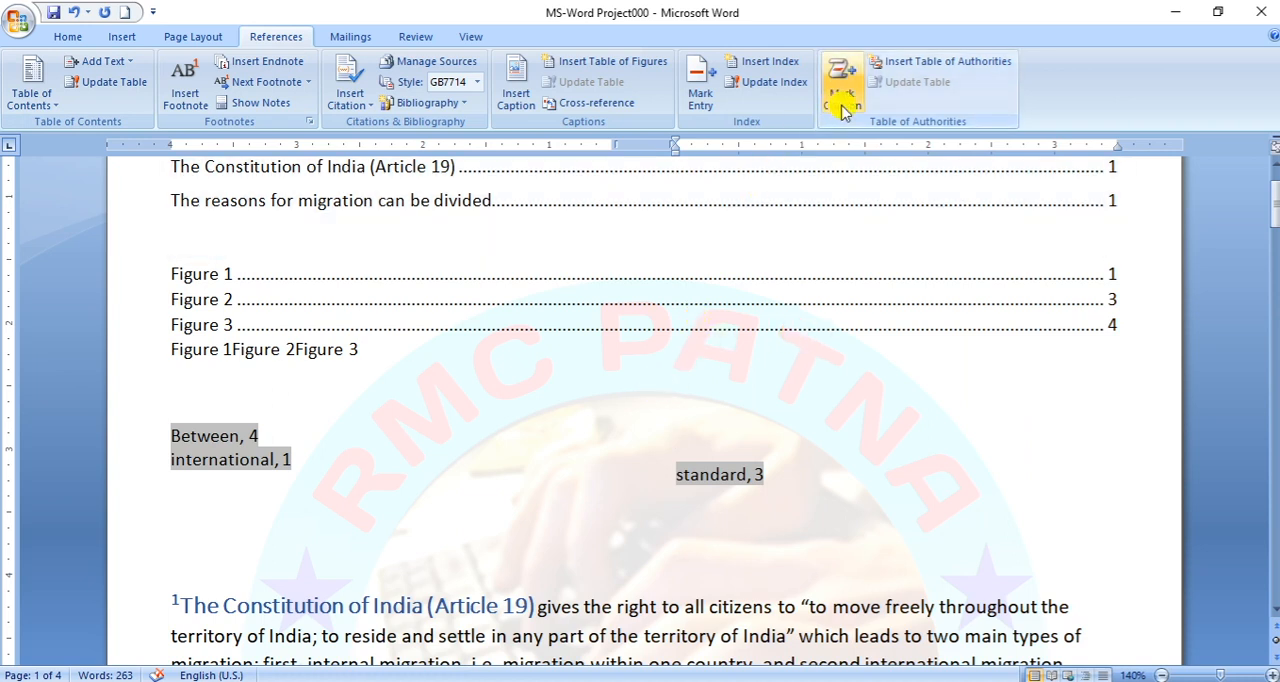
{"action": "double_click", "coordinate": [735, 600]}
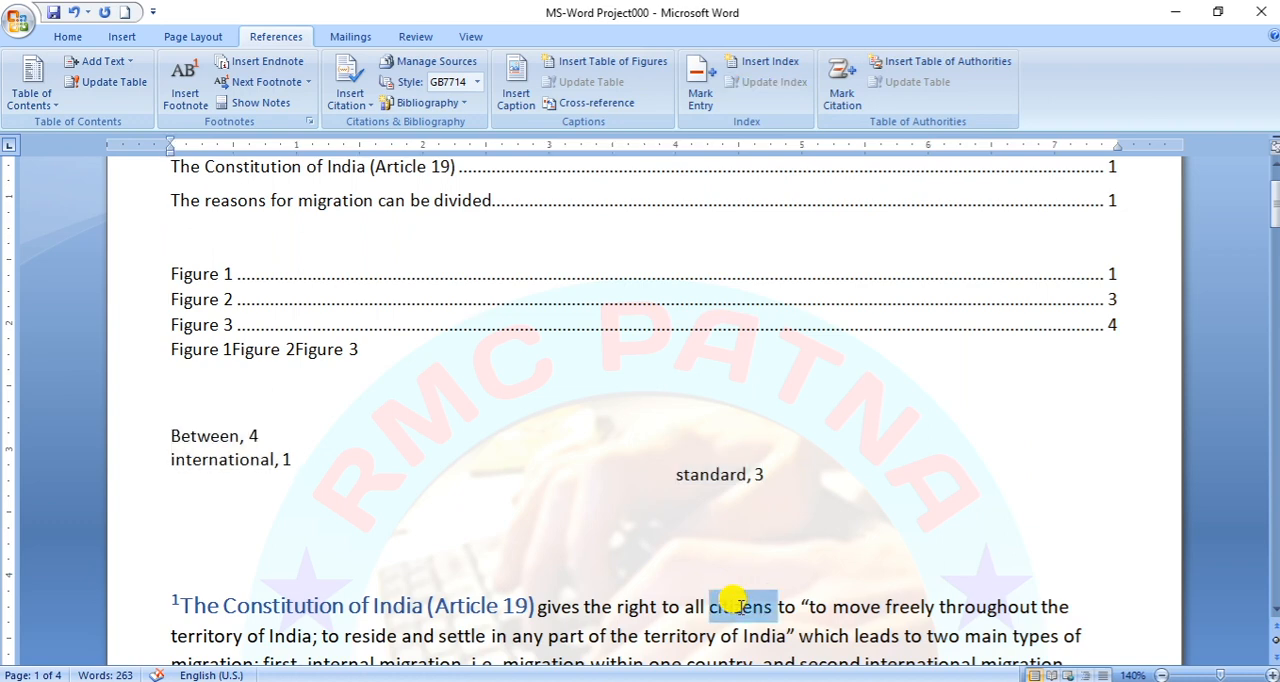
{"action": "left_click", "coordinate": [850, 100]}
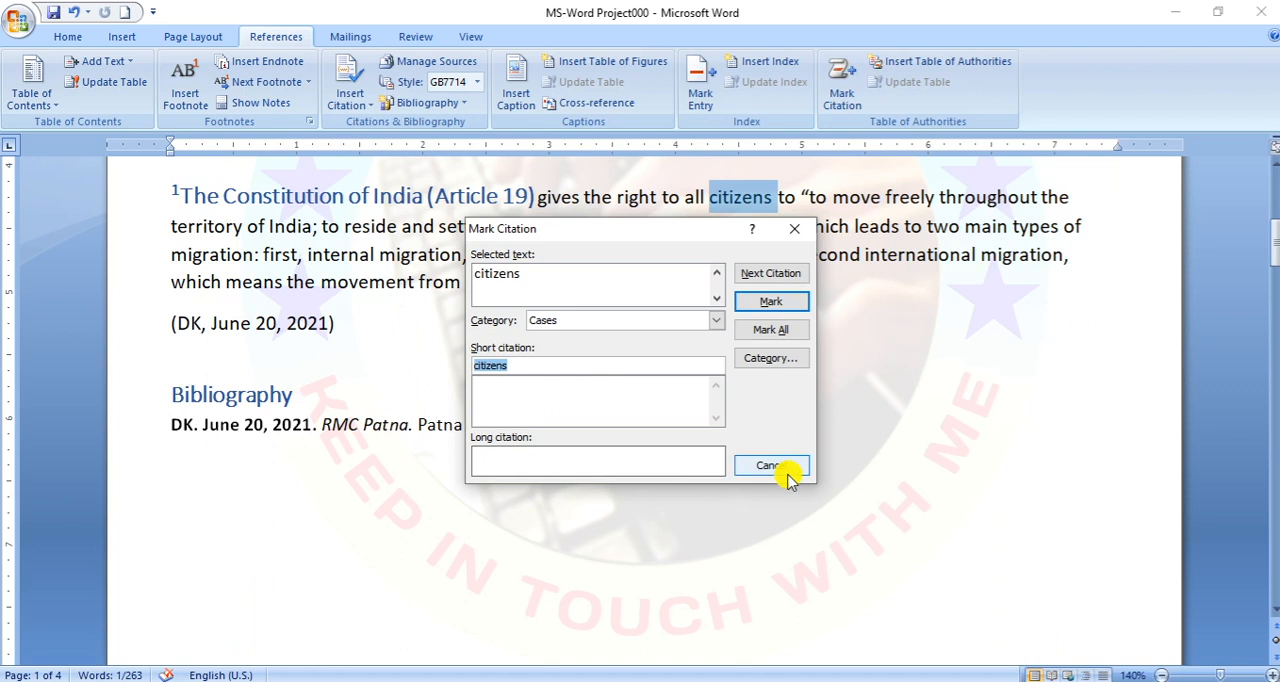
{"action": "left_click", "coordinate": [770, 301]}
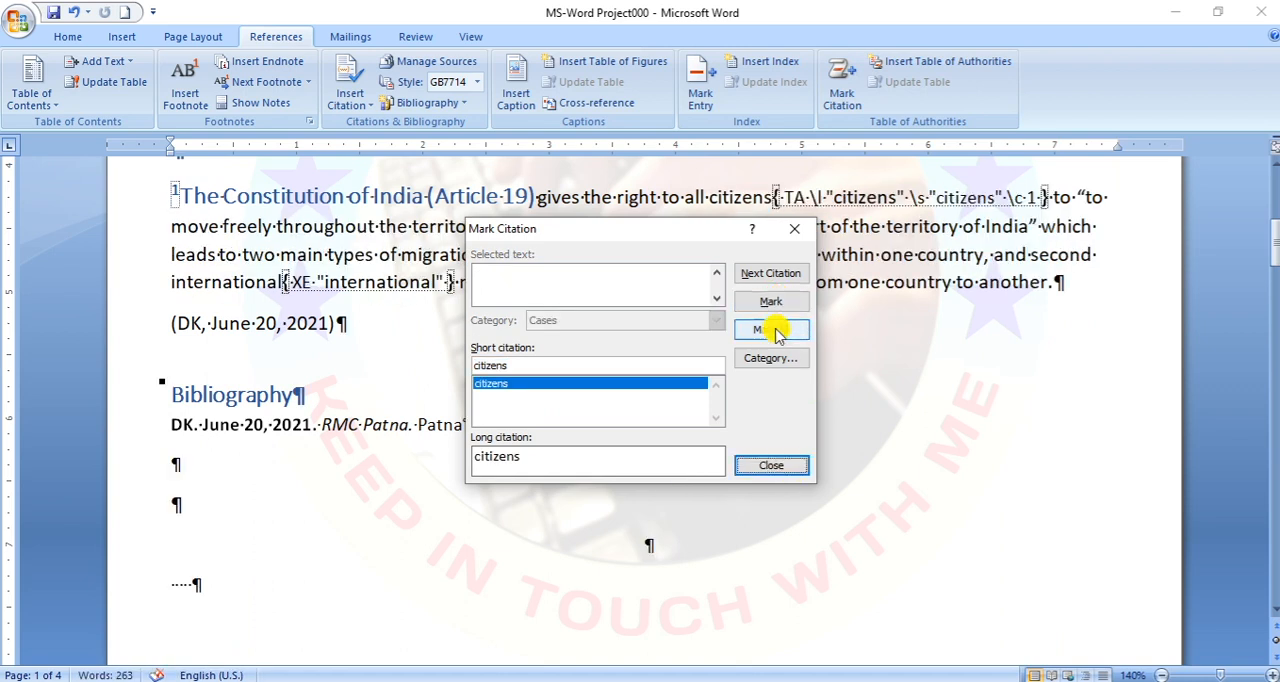
{"action": "left_click", "coordinate": [775, 467]}
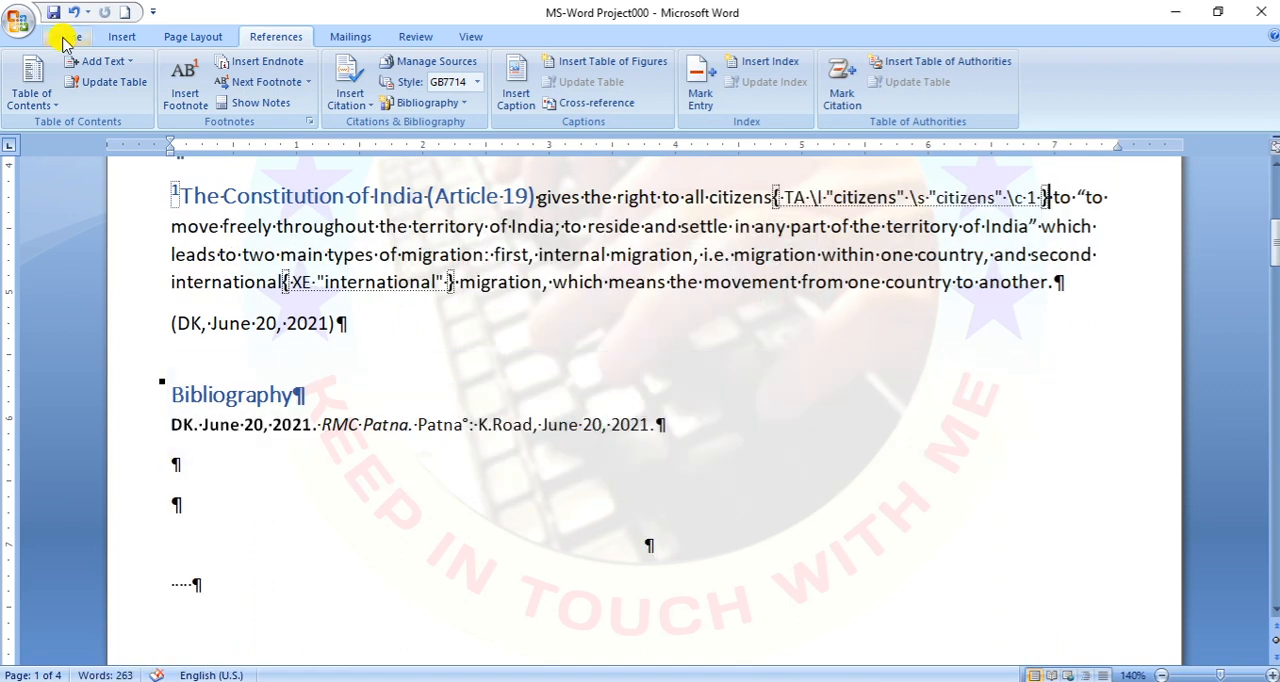
{"action": "left_click", "coordinate": [64, 37]}
{"action": "left_click", "coordinate": [581, 70]}
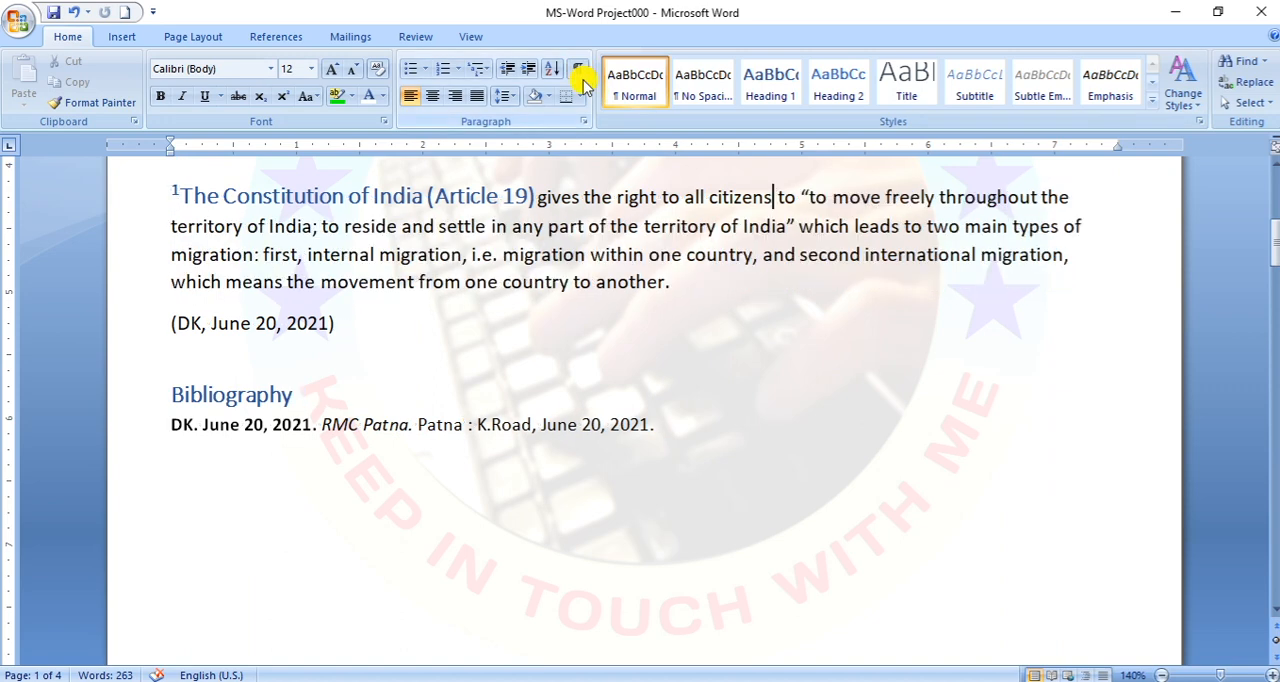
- Insert a table of authorities below the index for all categories, with passim, original formatting, a dotted tab leader and the From template format
{"action": "scroll", "coordinate": [712, 382], "scroll_direction": "up", "scroll_amount": 6}
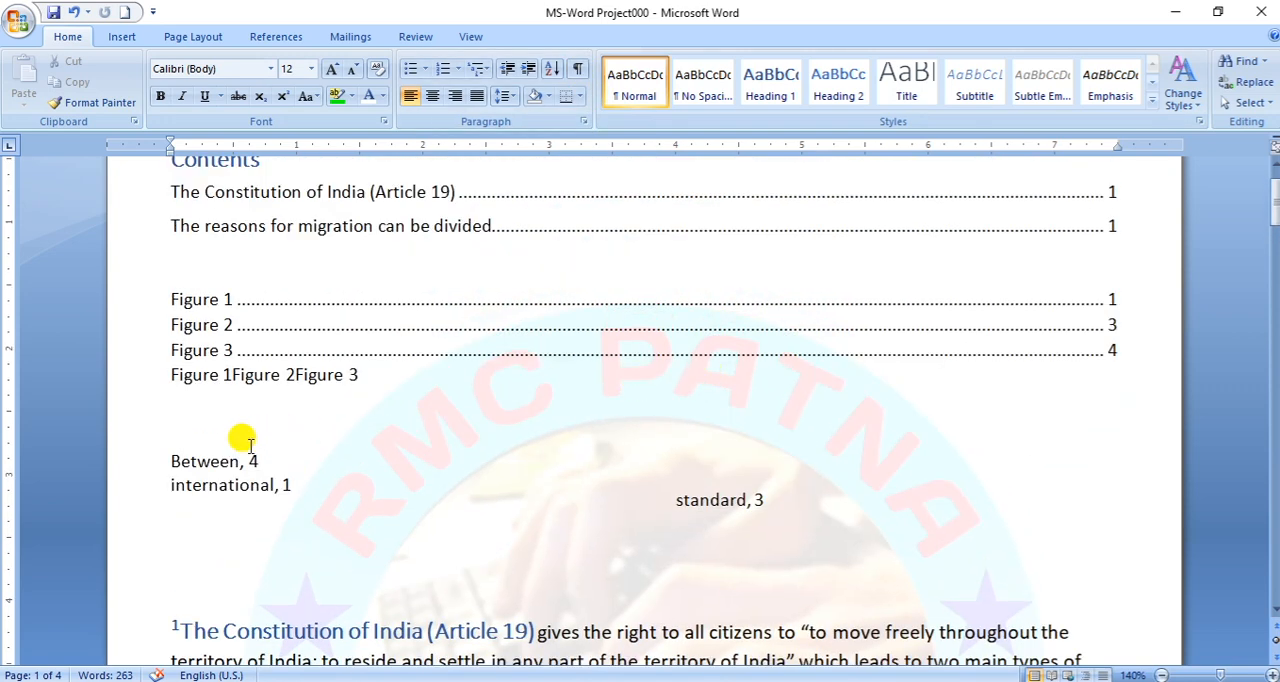
{"action": "left_click", "coordinate": [229, 563]}
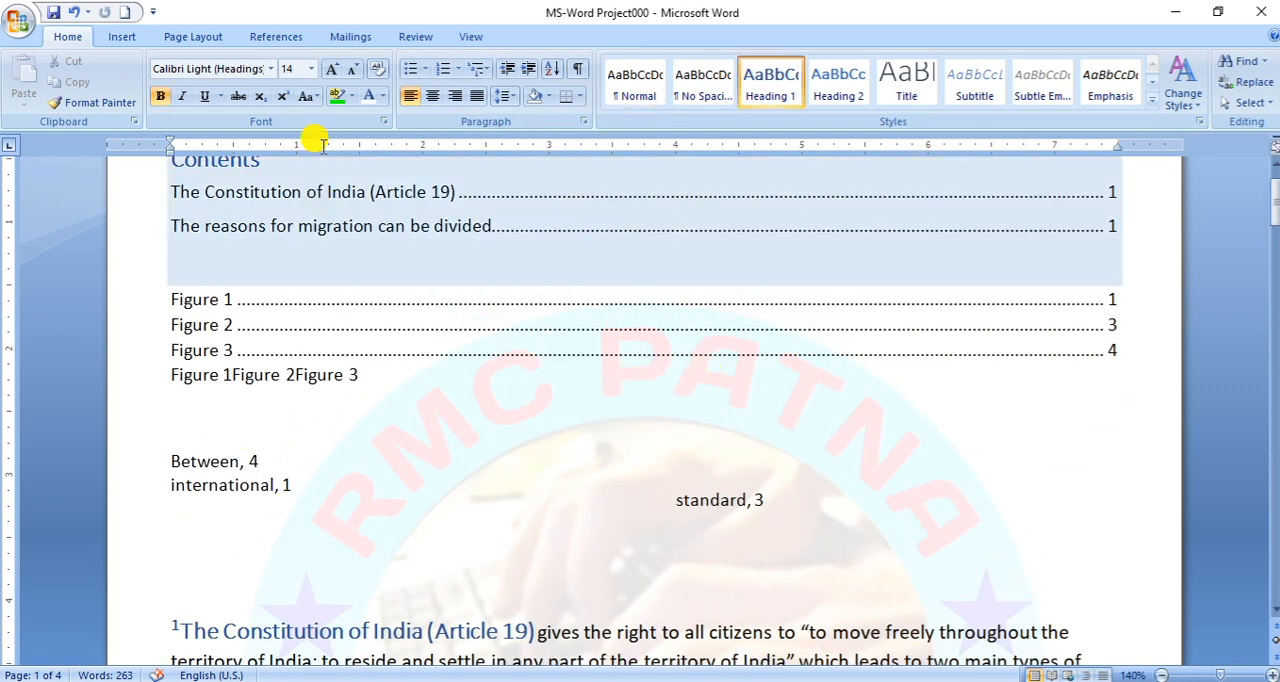
{"action": "left_click", "coordinate": [280, 36]}
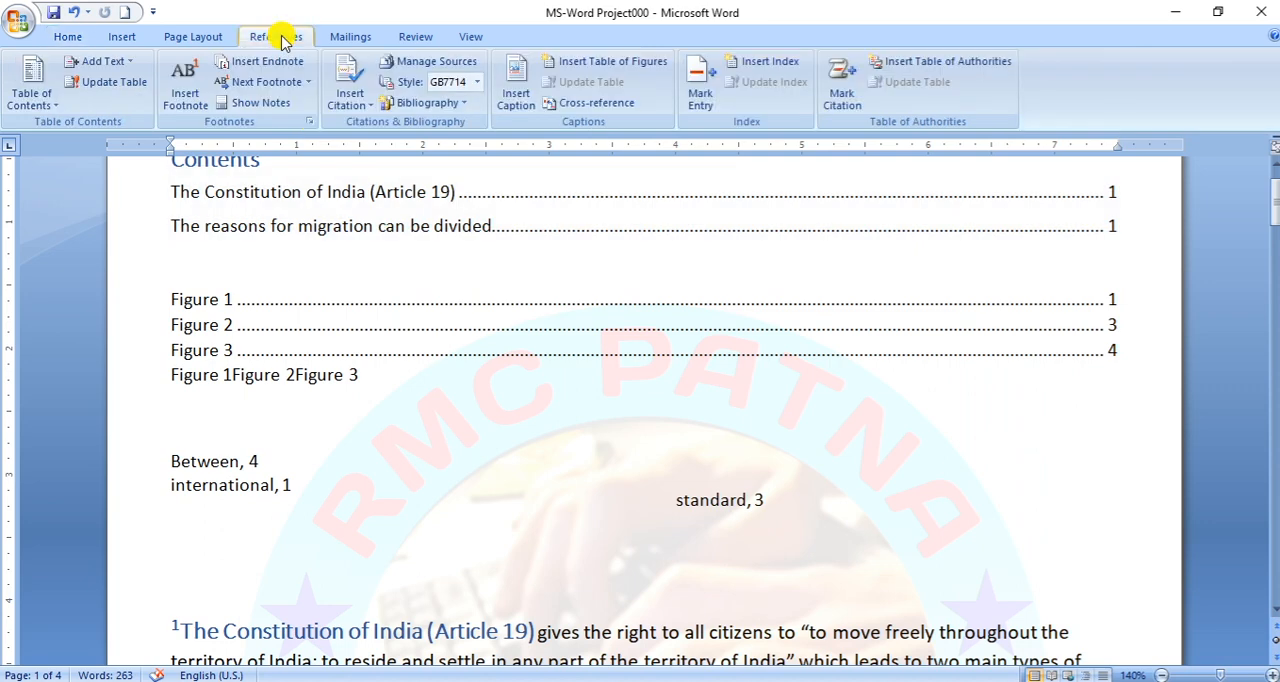
{"action": "left_click", "coordinate": [945, 66]}
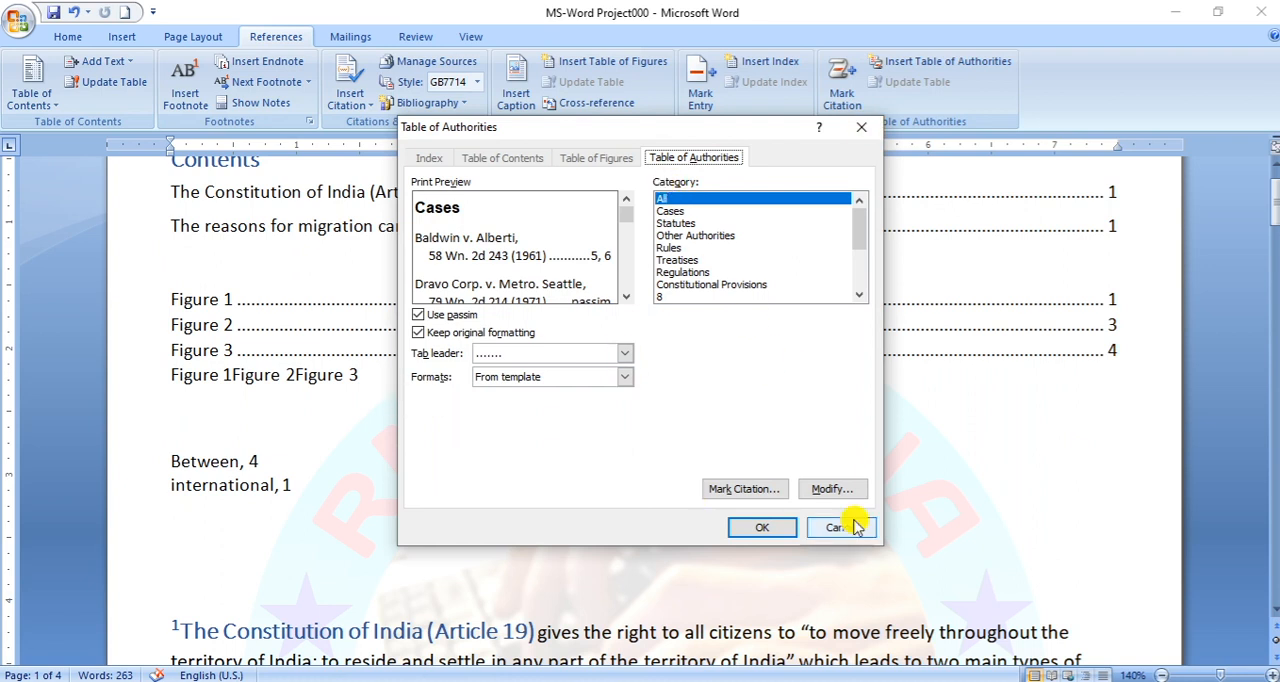
{"action": "left_click", "coordinate": [755, 525]}
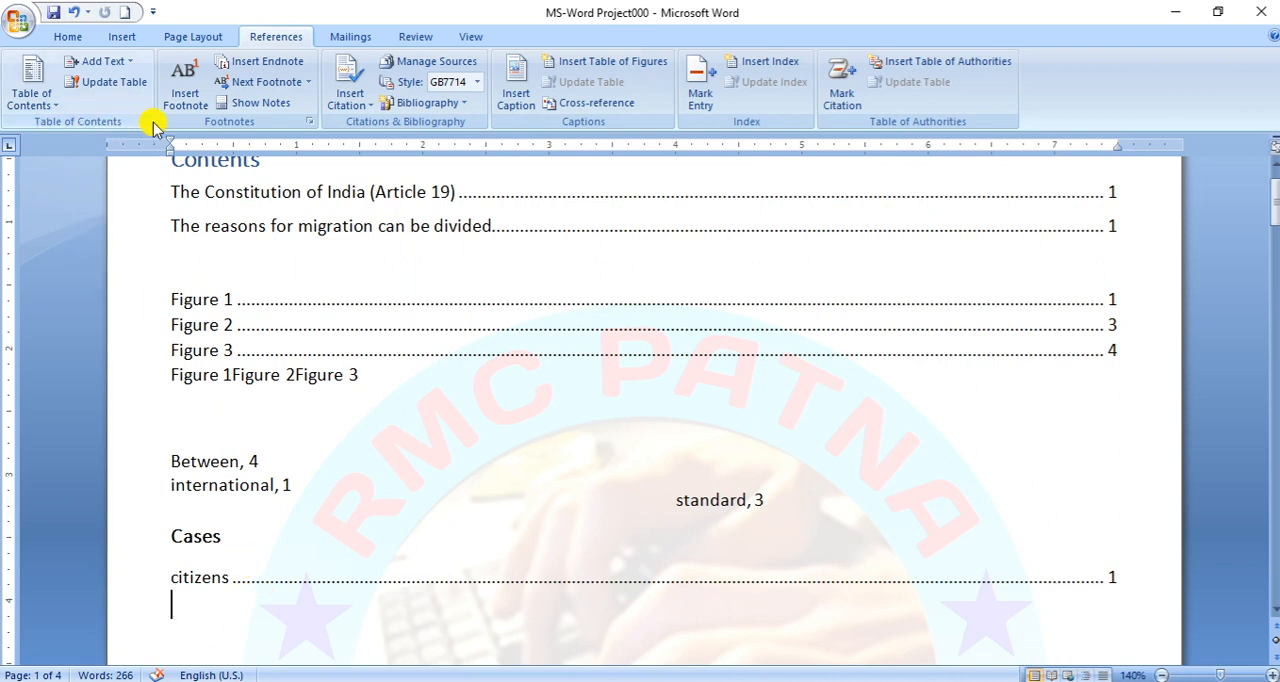
{"action": "left_click", "coordinate": [466, 228]}
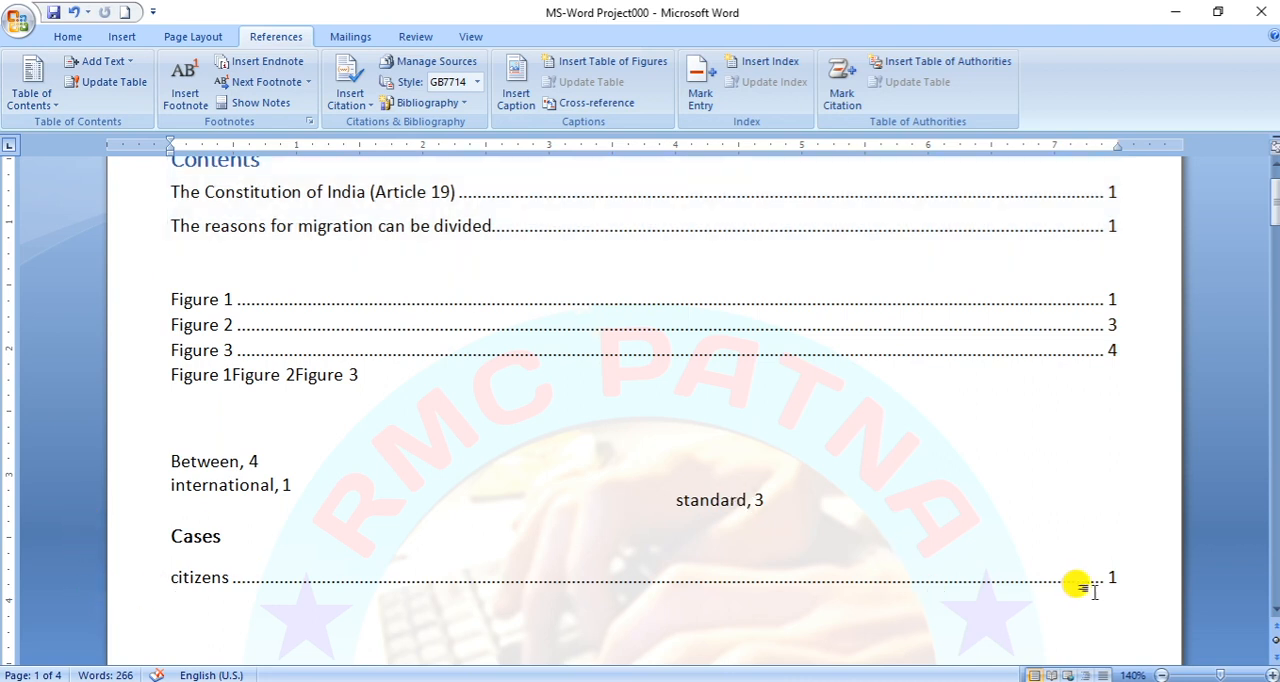
{"action": "left_click_drag", "start_coordinate": [140, 466], "coordinate": [138, 492]}
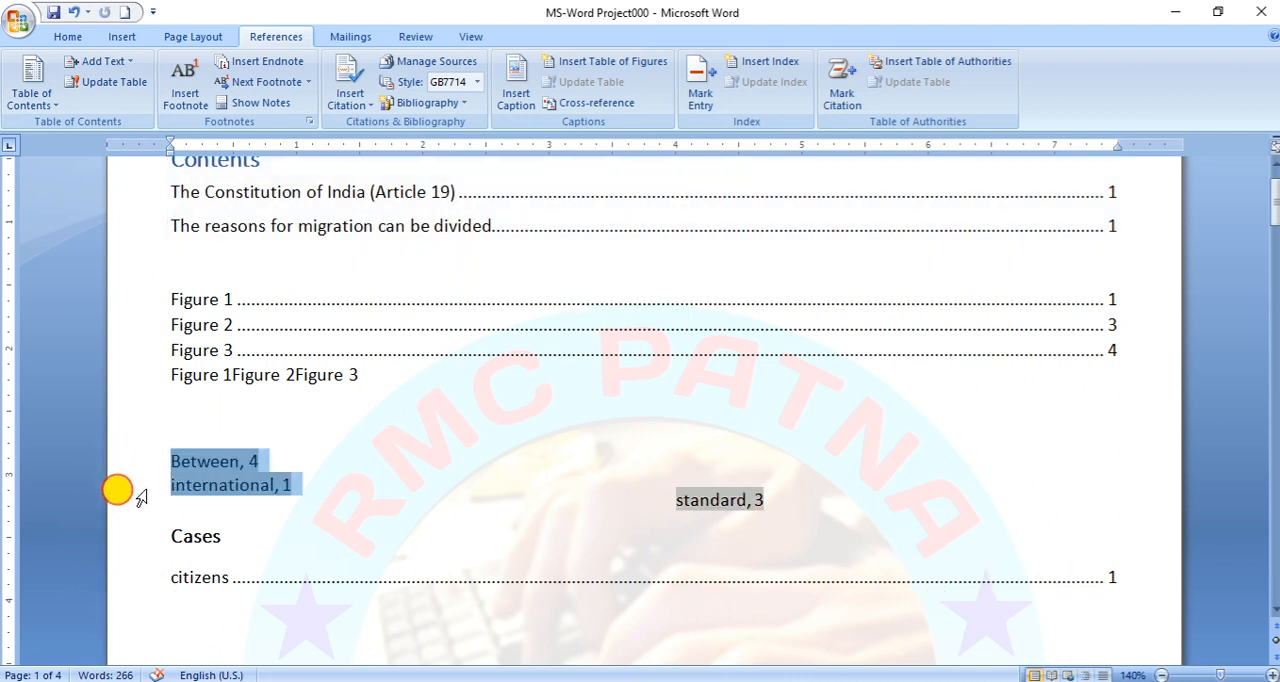
{"action": "left_click", "coordinate": [783, 497]}
{"action": "left_click", "coordinate": [168, 598]}
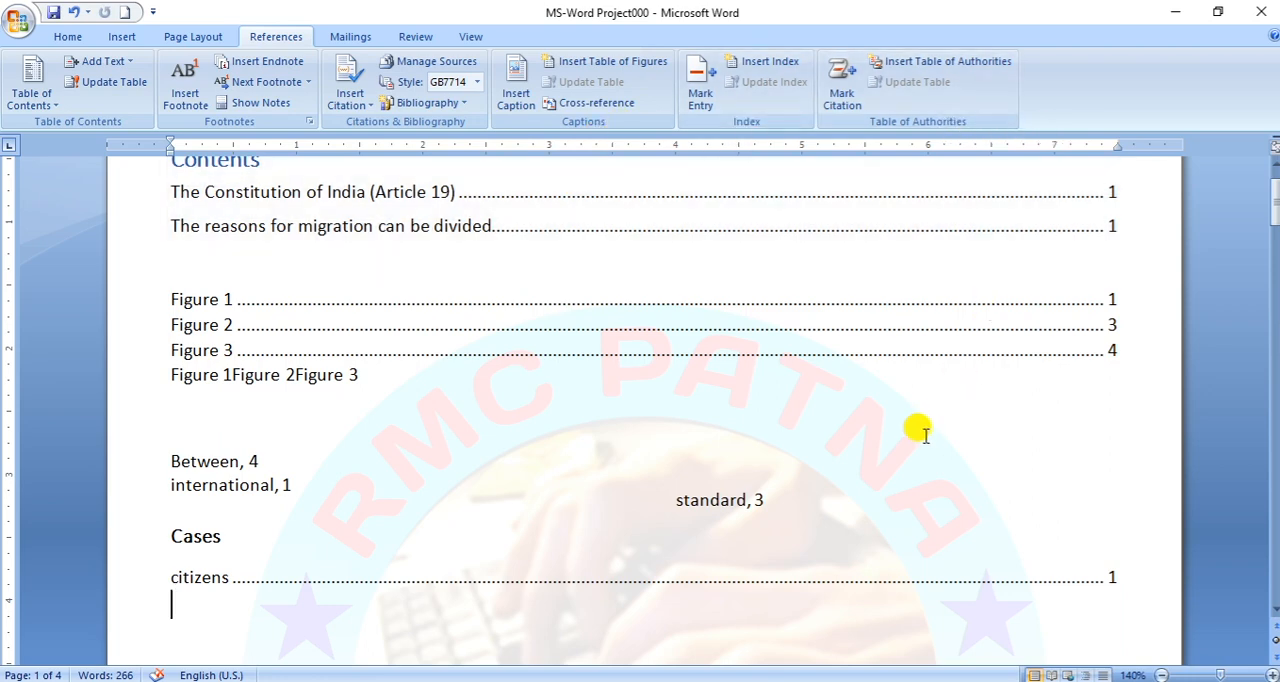
{"action": "scroll", "coordinate": [651, 510], "scroll_direction": "down", "scroll_amount": 20}
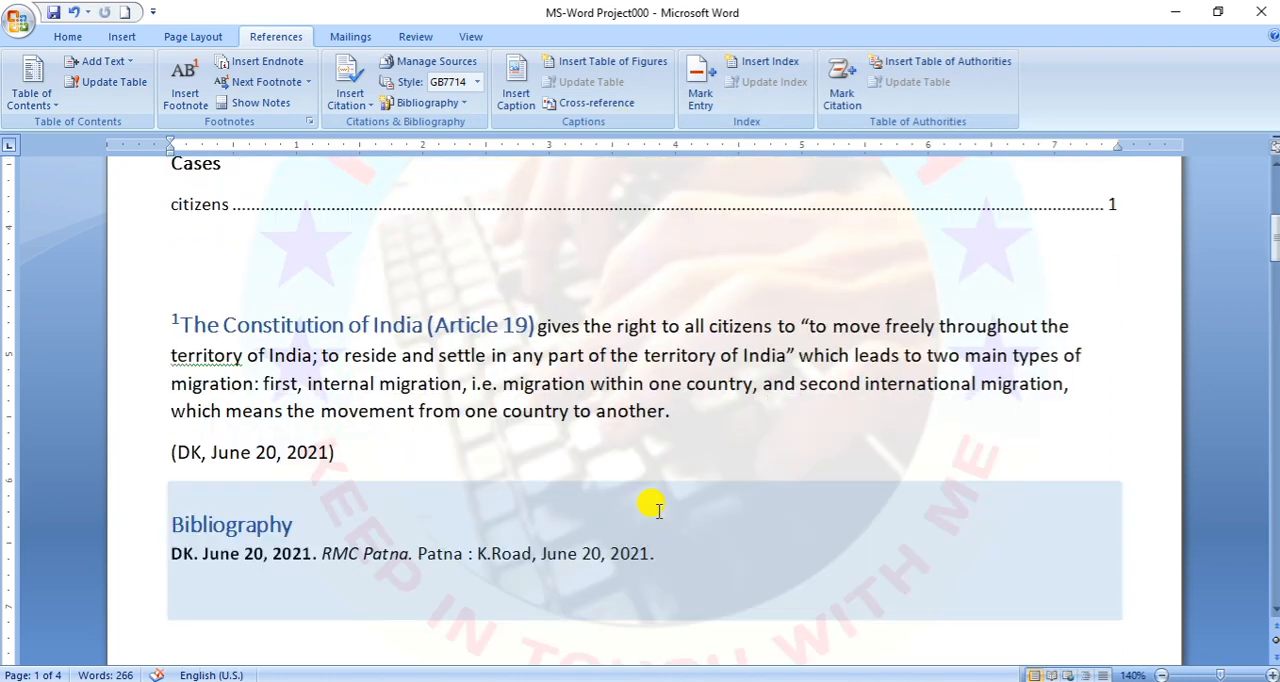
- Mark the word "better" before "education" in the migration reasons paragraph as a citation in the Cases category and hide the formatting marks
{"action": "scroll", "coordinate": [647, 515], "scroll_direction": "down", "scroll_amount": 12}
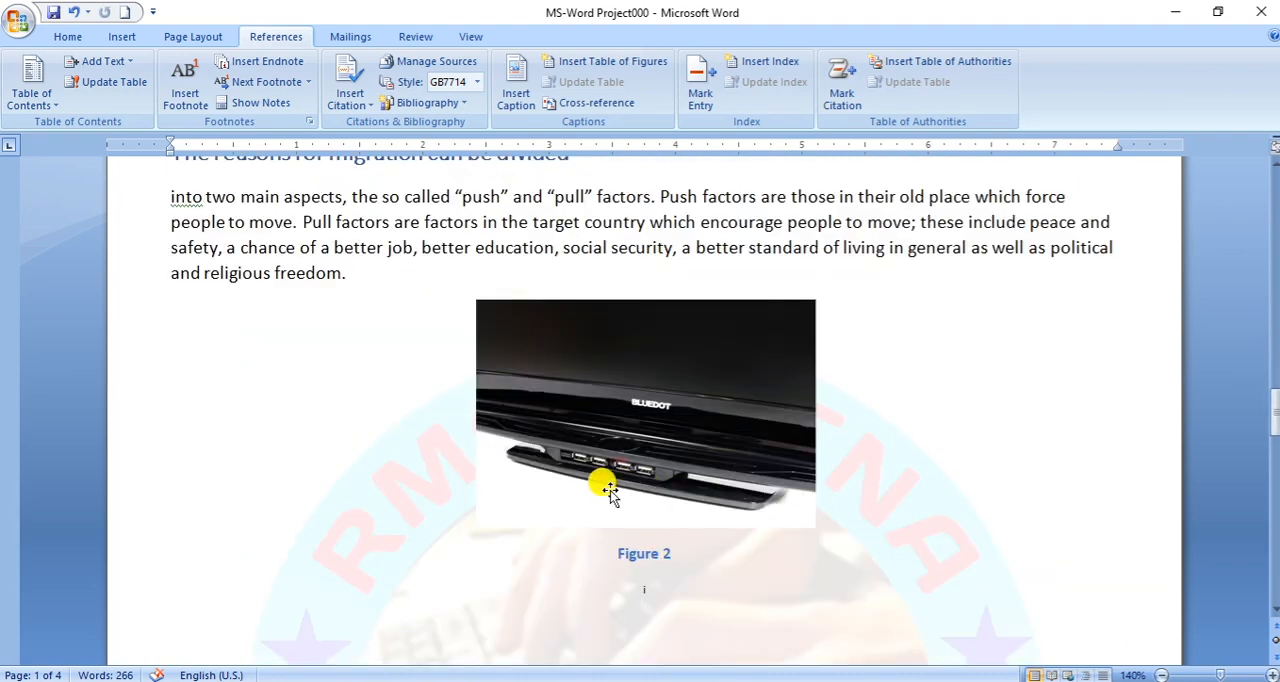
{"action": "double_click", "coordinate": [445, 247]}
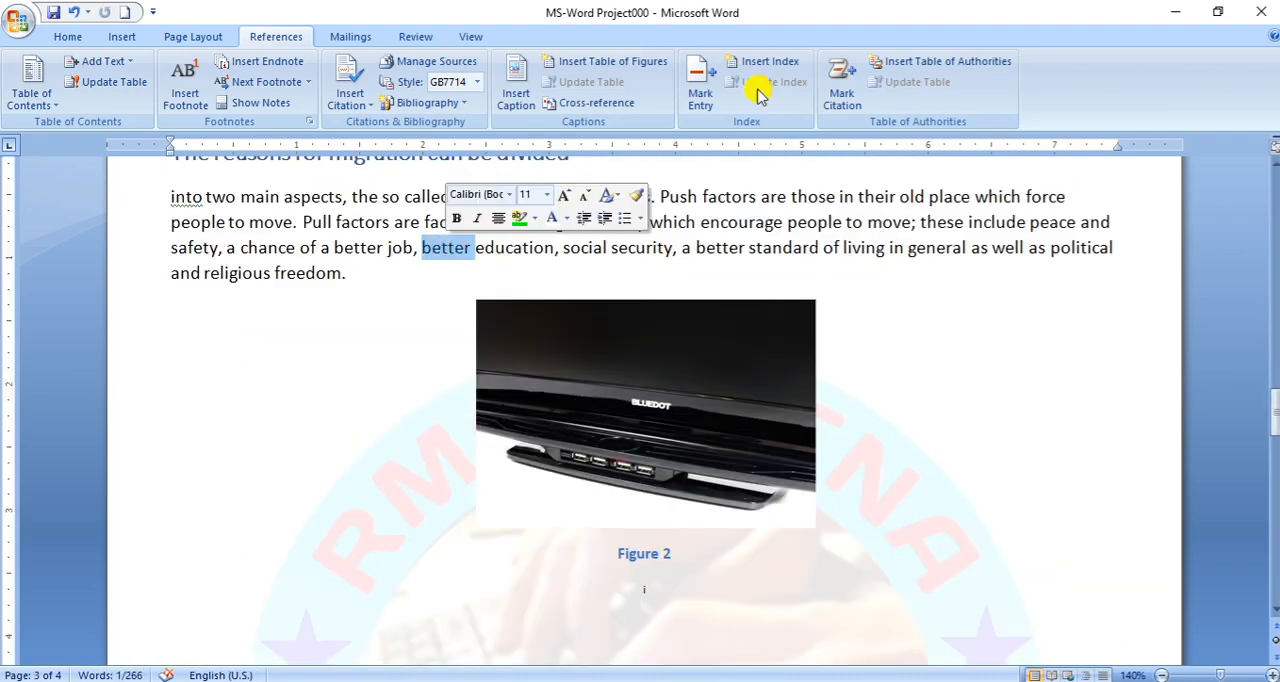
{"action": "left_click", "coordinate": [845, 100]}
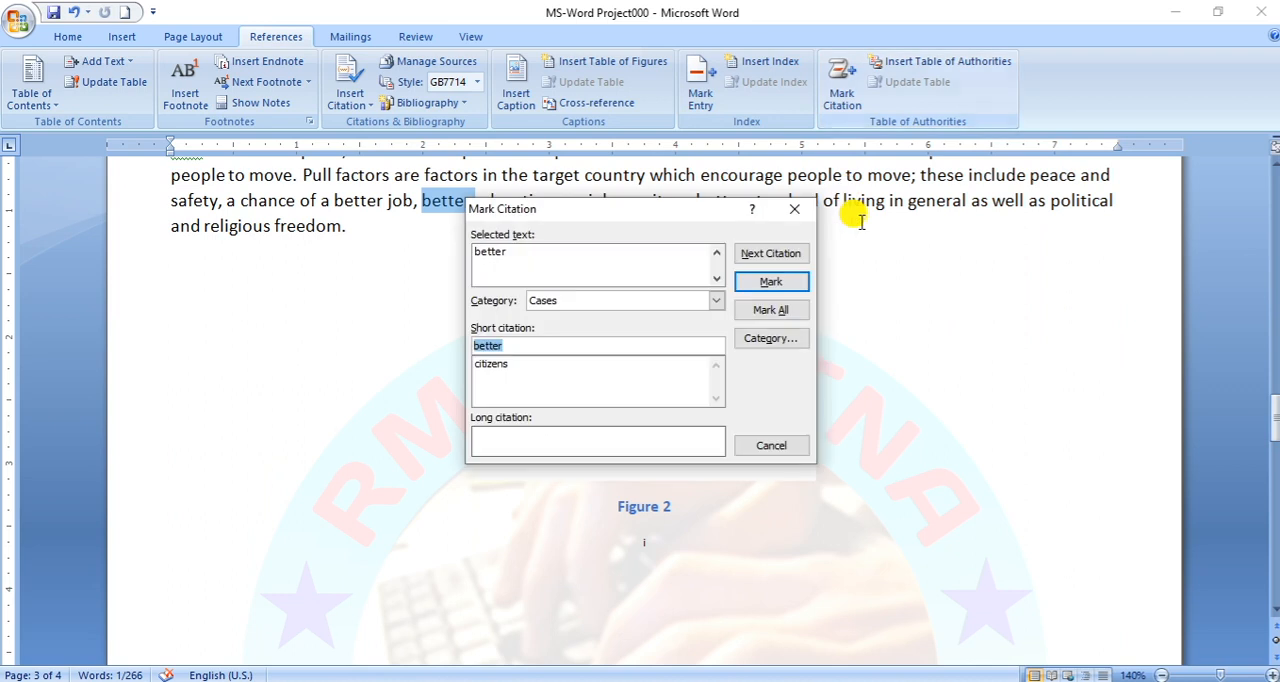
{"action": "left_click", "coordinate": [766, 282]}
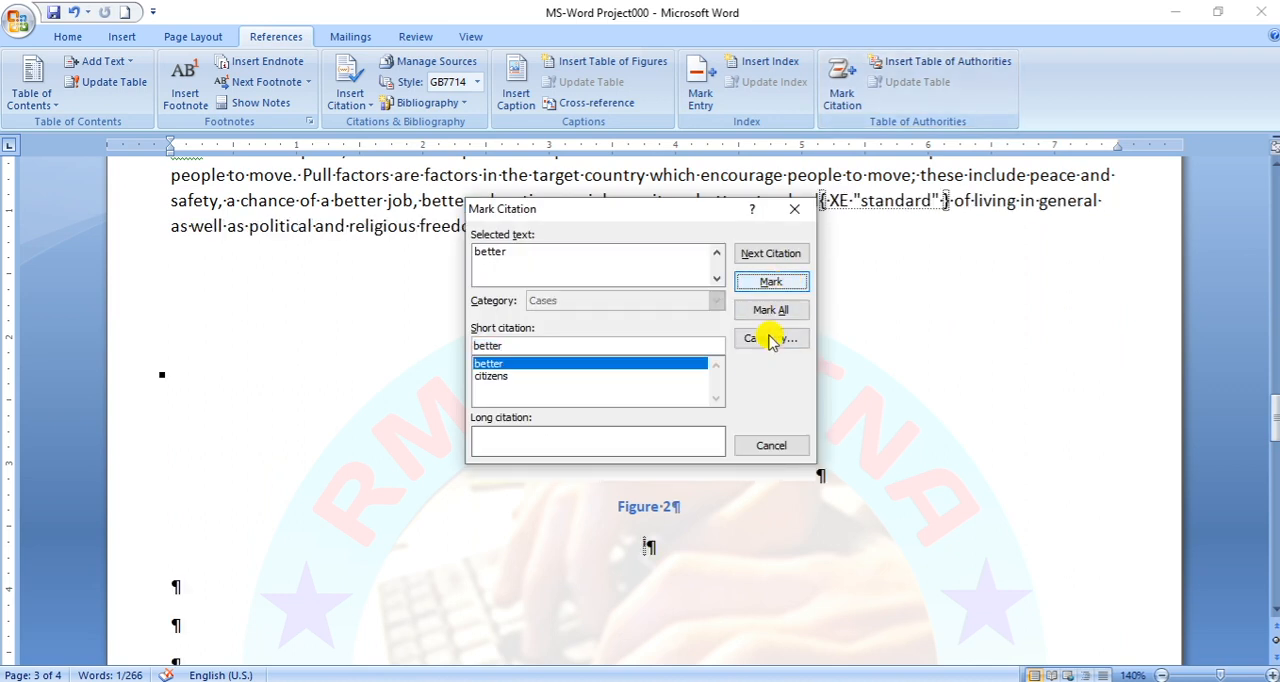
{"action": "left_click", "coordinate": [772, 445]}
{"action": "left_click", "coordinate": [70, 37]}
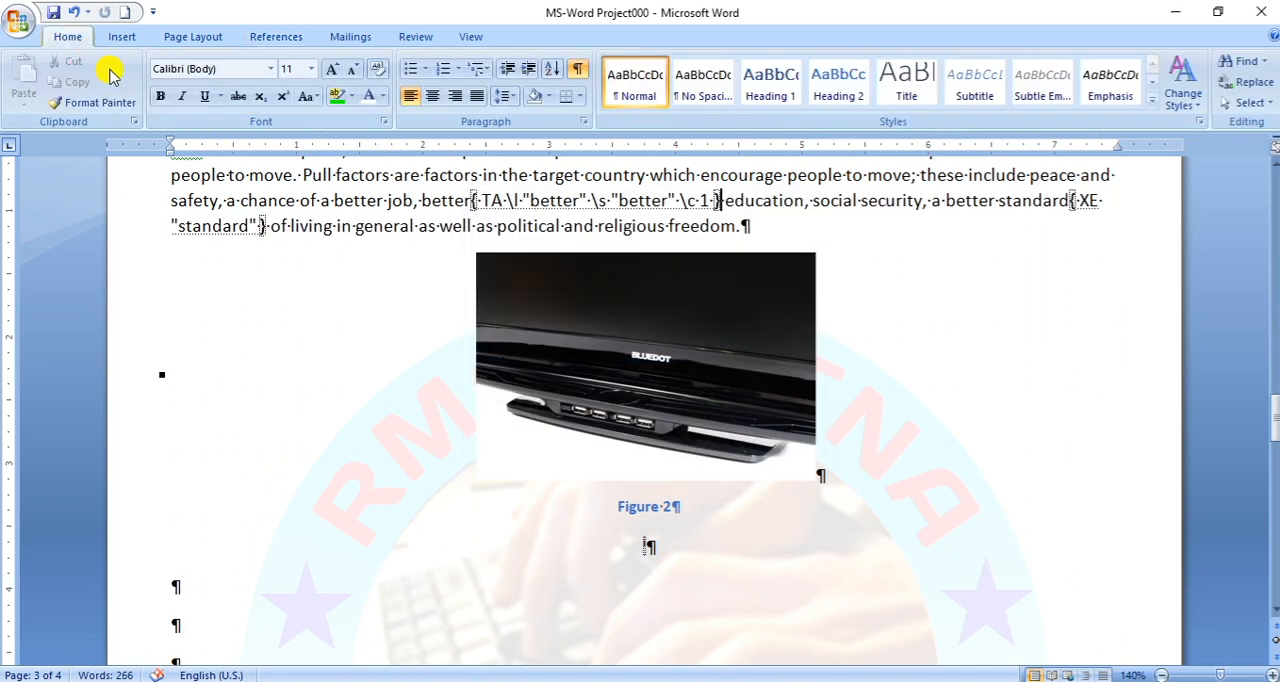
{"action": "left_click", "coordinate": [577, 68]}
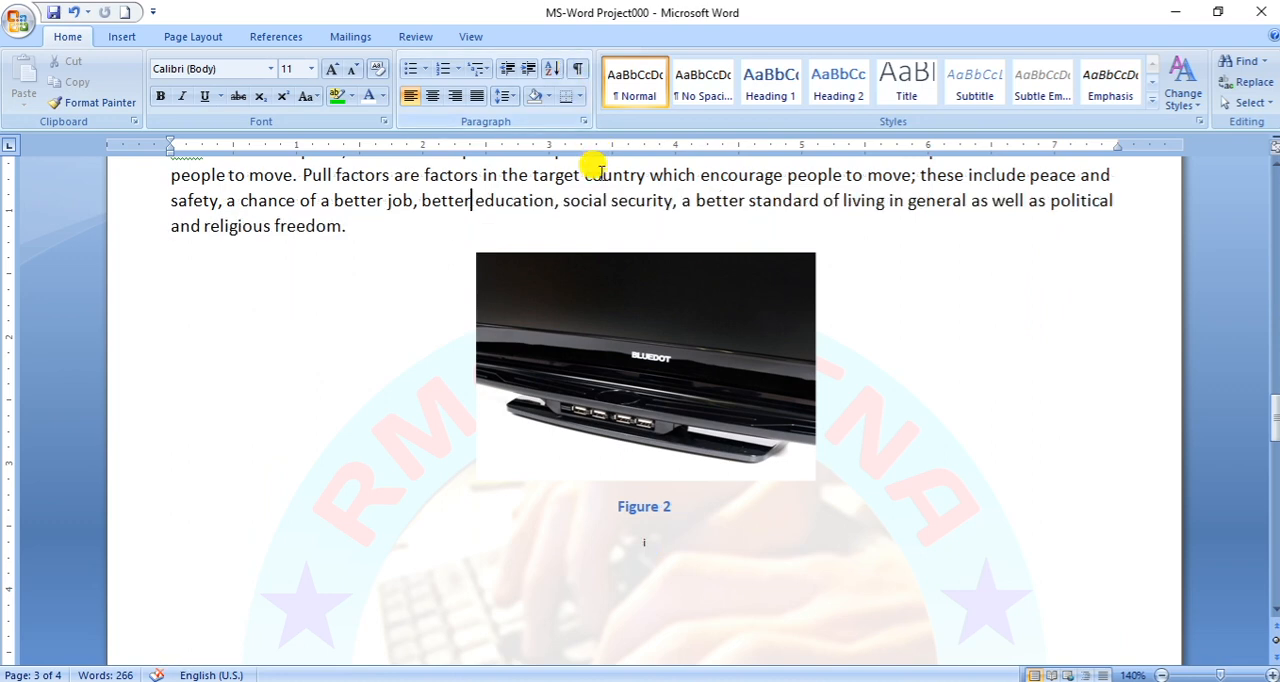
- Update the table of authorities so it includes the newly marked citation "better", and deselect the table
{"action": "scroll", "coordinate": [457, 471], "scroll_direction": "down", "scroll_amount": 5}
{"action": "scroll", "coordinate": [455, 470], "scroll_direction": "up", "scroll_amount": 15}
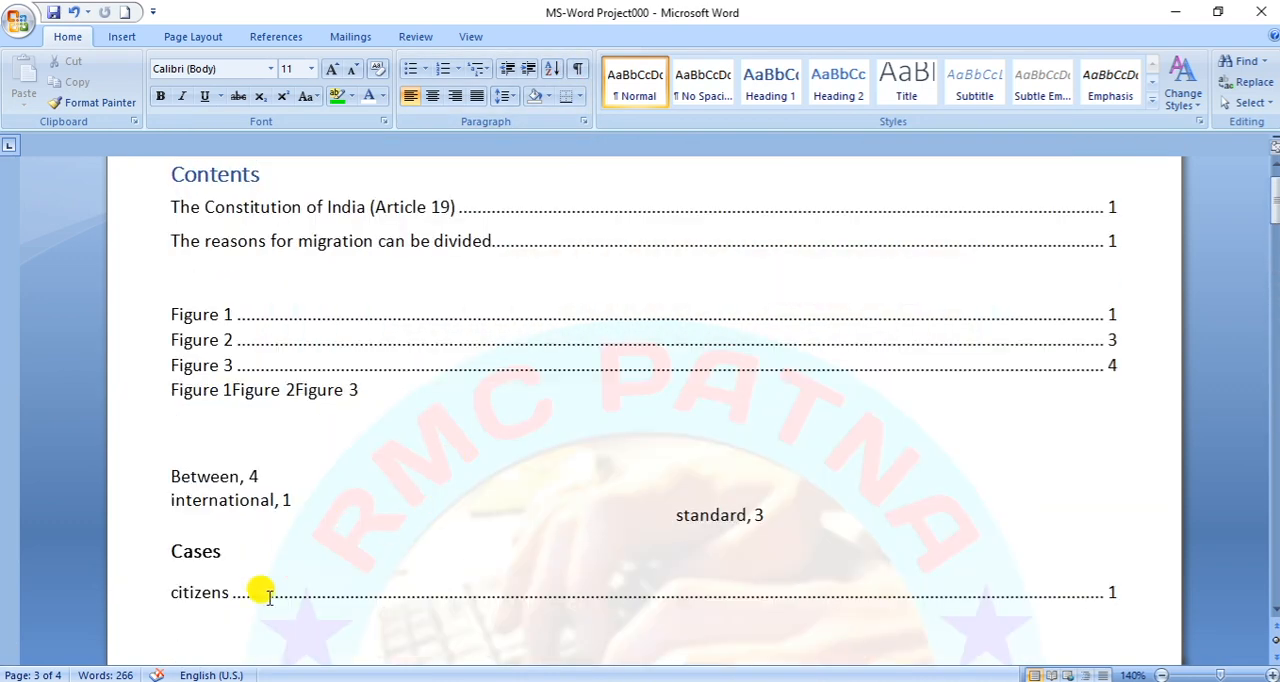
{"action": "left_click", "coordinate": [150, 593]}
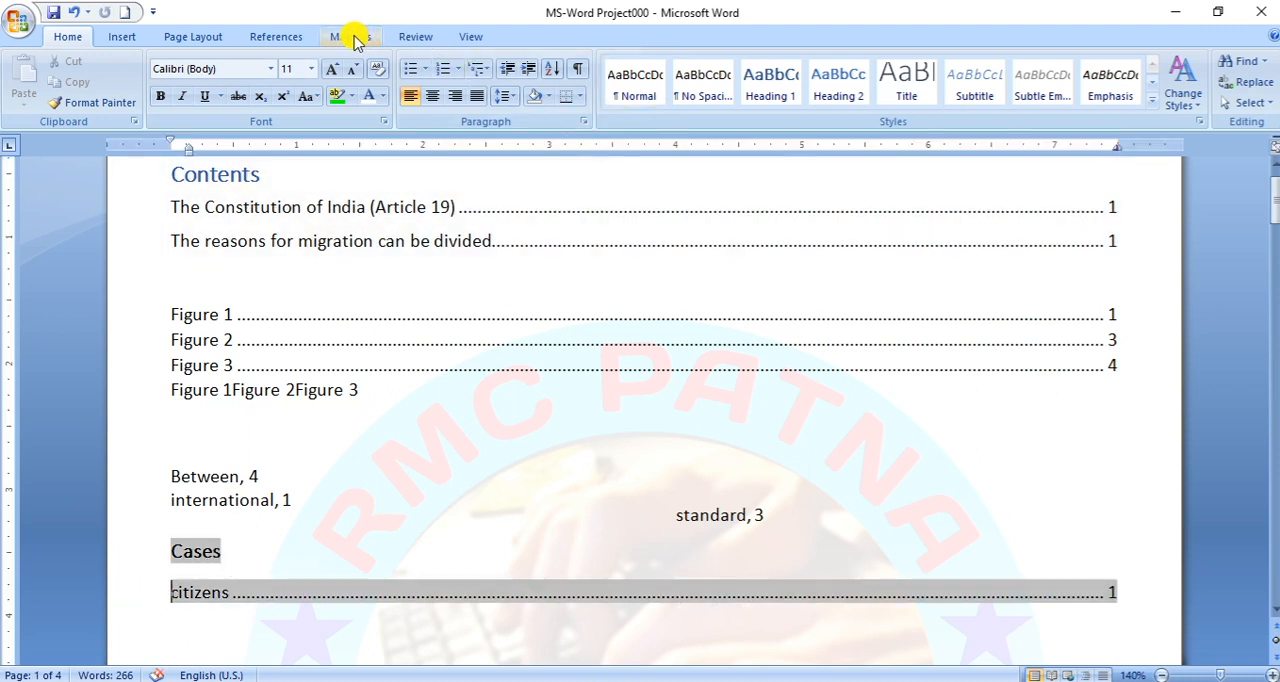
{"action": "left_click", "coordinate": [298, 37]}
{"action": "left_click", "coordinate": [890, 82]}
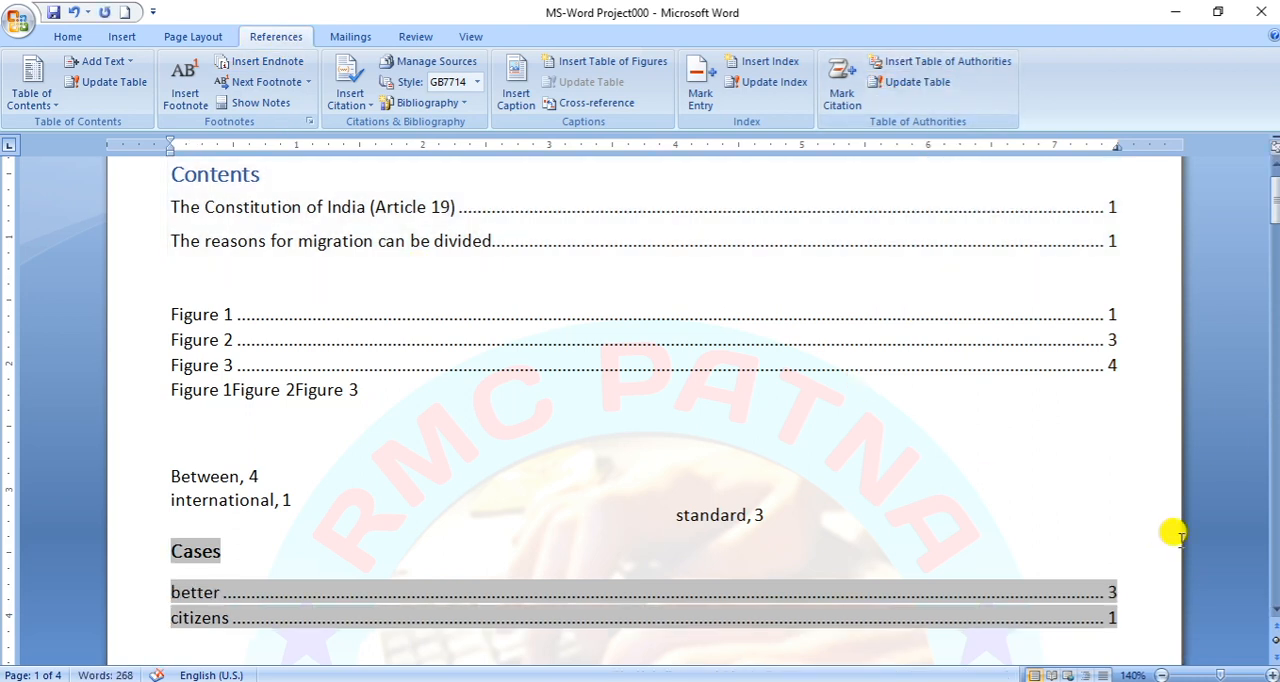
{"action": "left_click", "coordinate": [1114, 604]}
{"action": "left_click", "coordinate": [898, 541]}
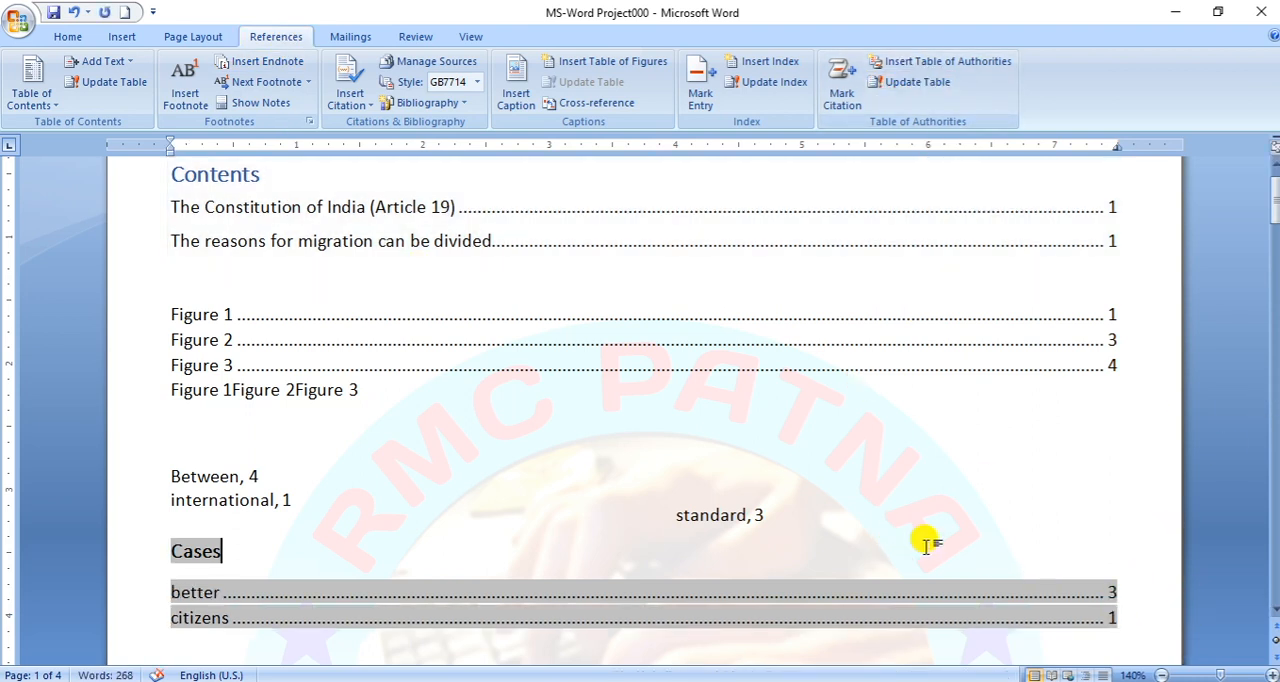
{"action": "left_click", "coordinate": [1041, 618]}
{"action": "left_click", "coordinate": [1174, 643]}
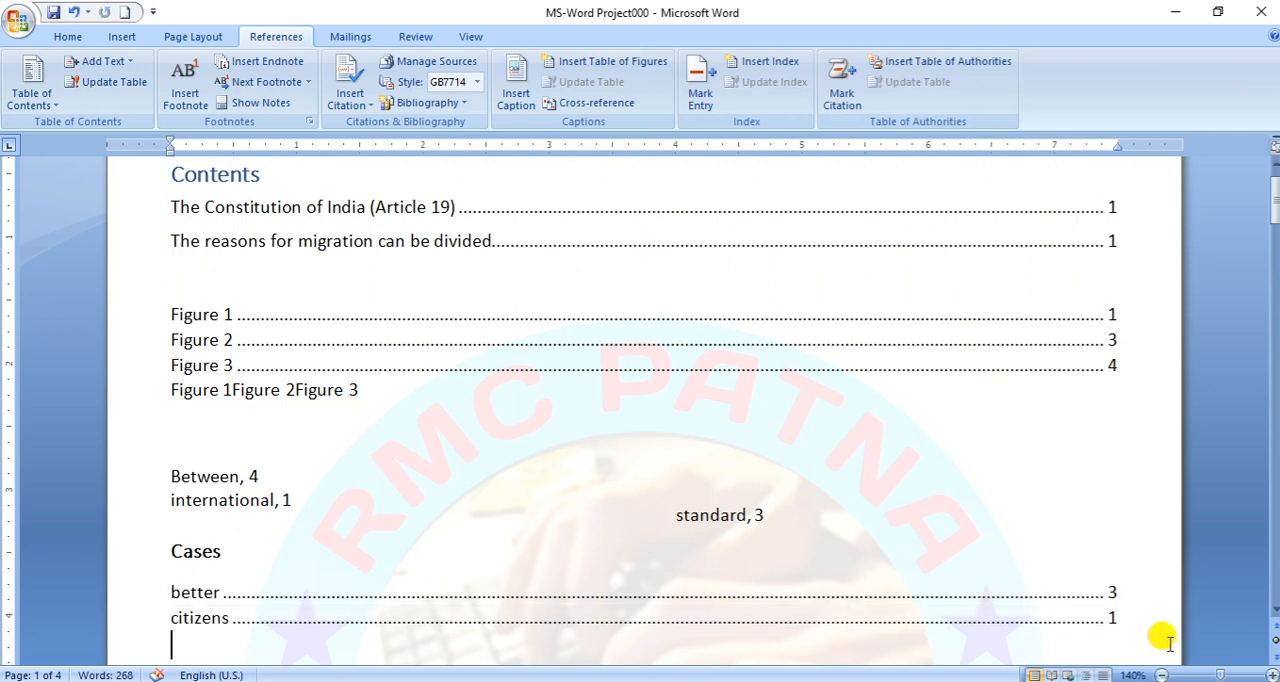